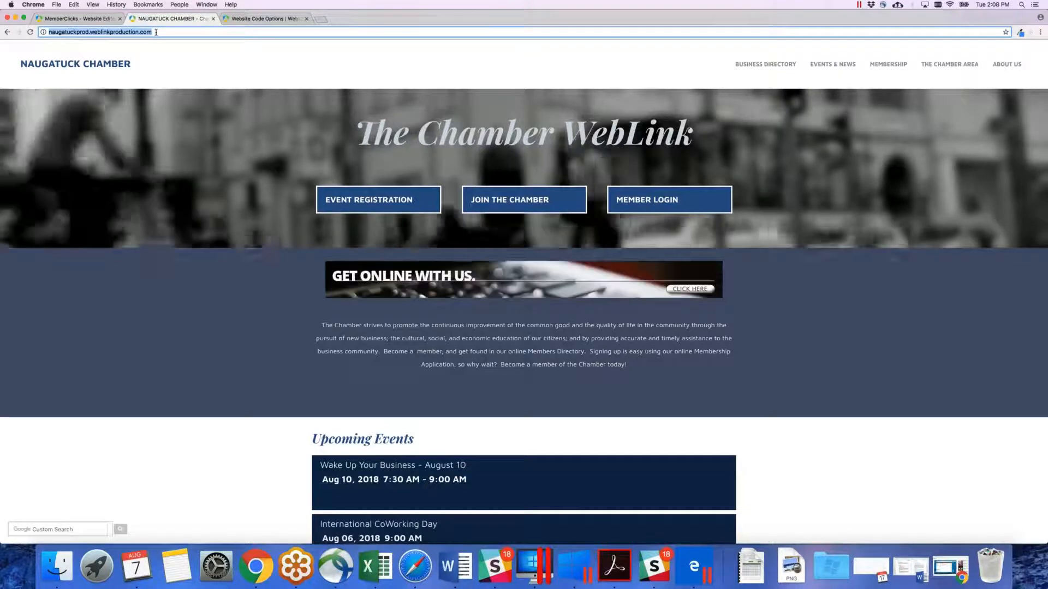
Switch to the website editor and inspect the custom HTML elements of the banner ad under the home page header
{"action": "left_click", "coordinate": [78, 19]}
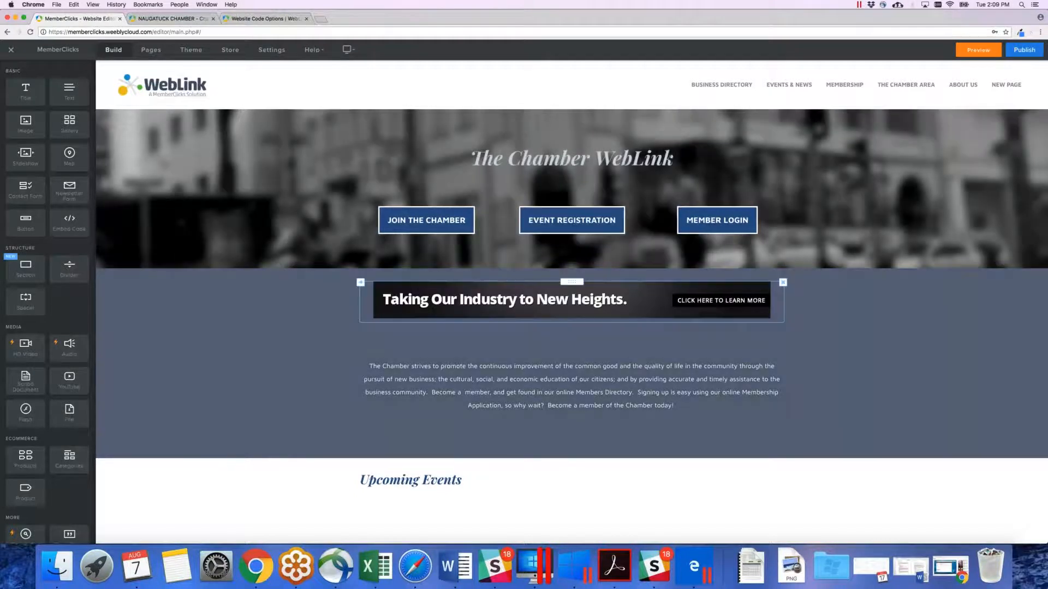
{"action": "mouse_move", "coordinate": [572, 282]}
{"action": "left_mouse_down"}
{"action": "mouse_move", "coordinate": [565, 337]}
{"action": "mouse_move", "coordinate": [578, 464]}
{"action": "mouse_move", "coordinate": [573, 292]}
{"action": "mouse_move", "coordinate": [585, 476]}
{"action": "mouse_move", "coordinate": [571, 166]}
{"action": "mouse_move", "coordinate": [572, 298]}
{"action": "mouse_move", "coordinate": [572, 283]}
{"action": "left_mouse_up"}
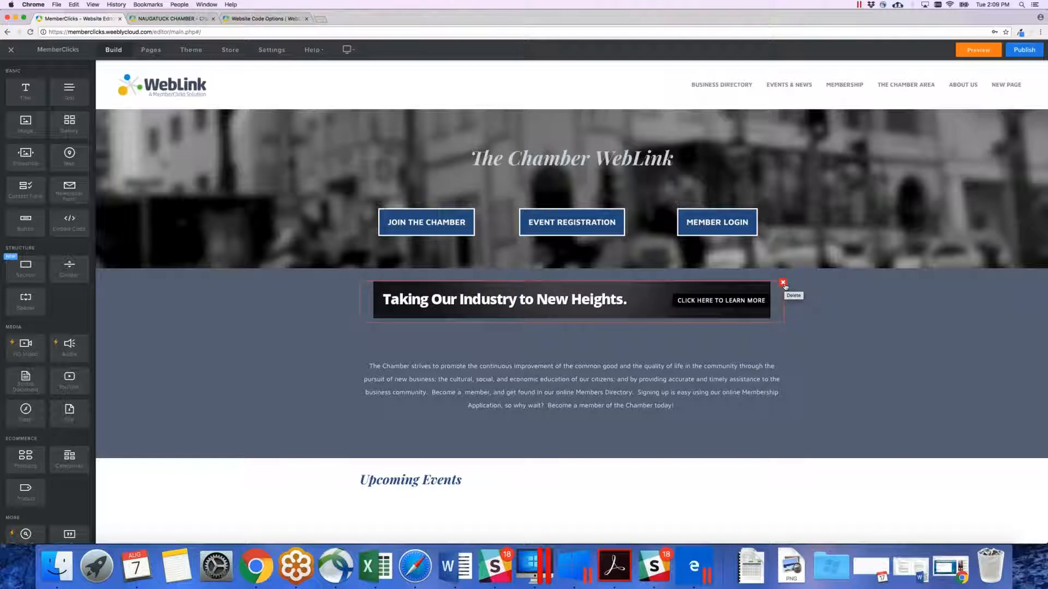
{"action": "left_click", "coordinate": [653, 332]}
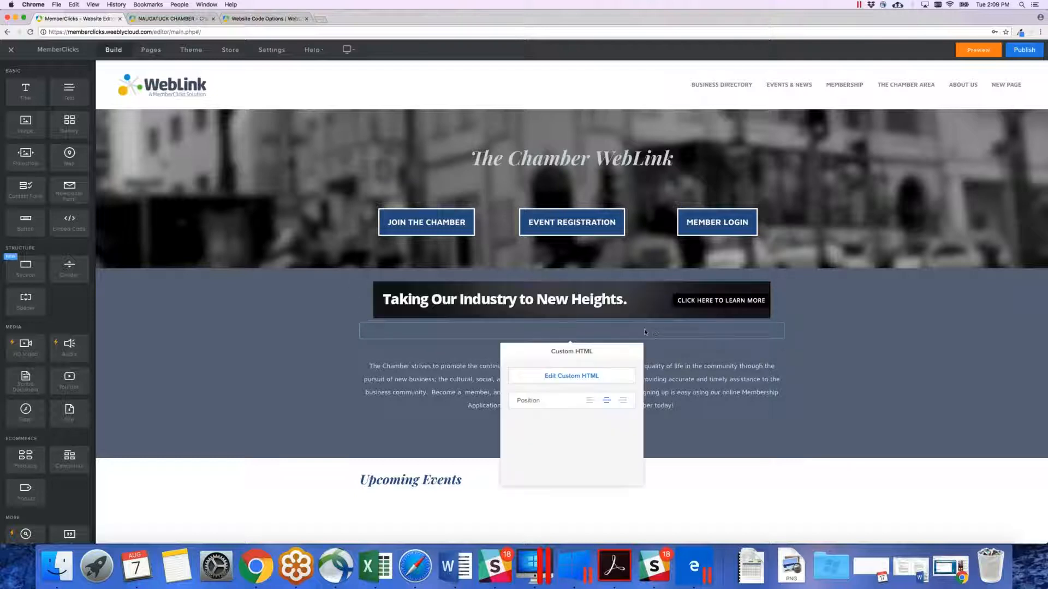
{"action": "right_click", "coordinate": [621, 307]}
{"action": "left_click", "coordinate": [546, 294]}
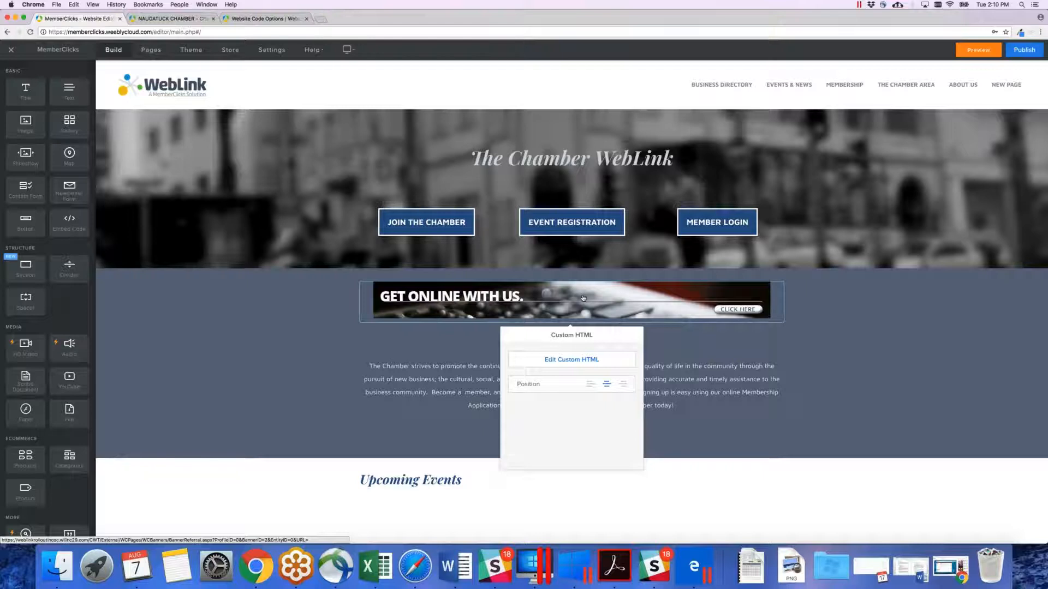
{"action": "left_click", "coordinate": [659, 333]}
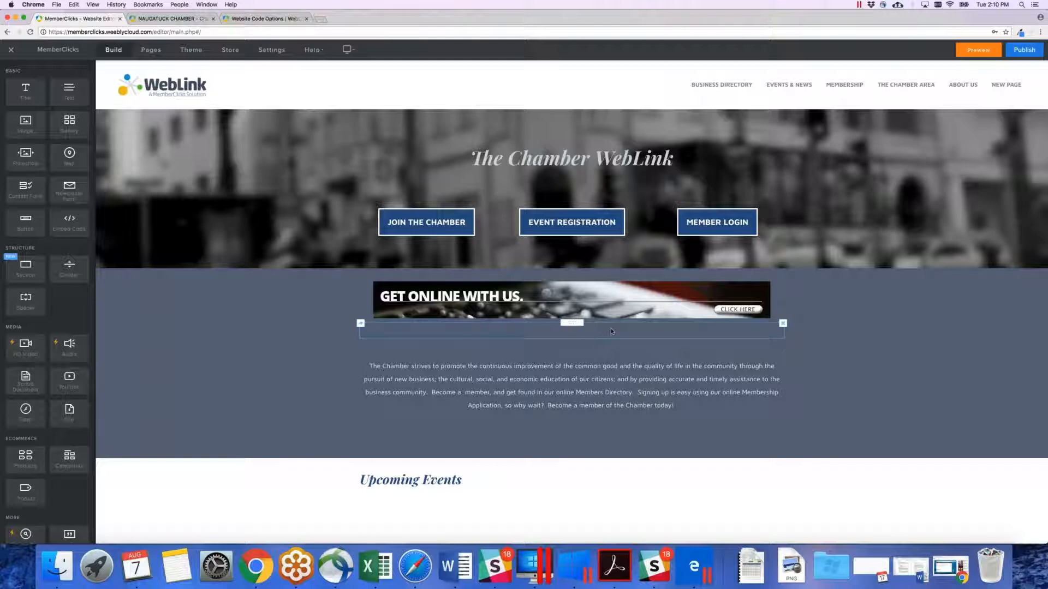
Open the custom HTML of the empty element below the banner ad and highlight its banner name, mediumrectangle_mobile
{"action": "left_click", "coordinate": [571, 331]}
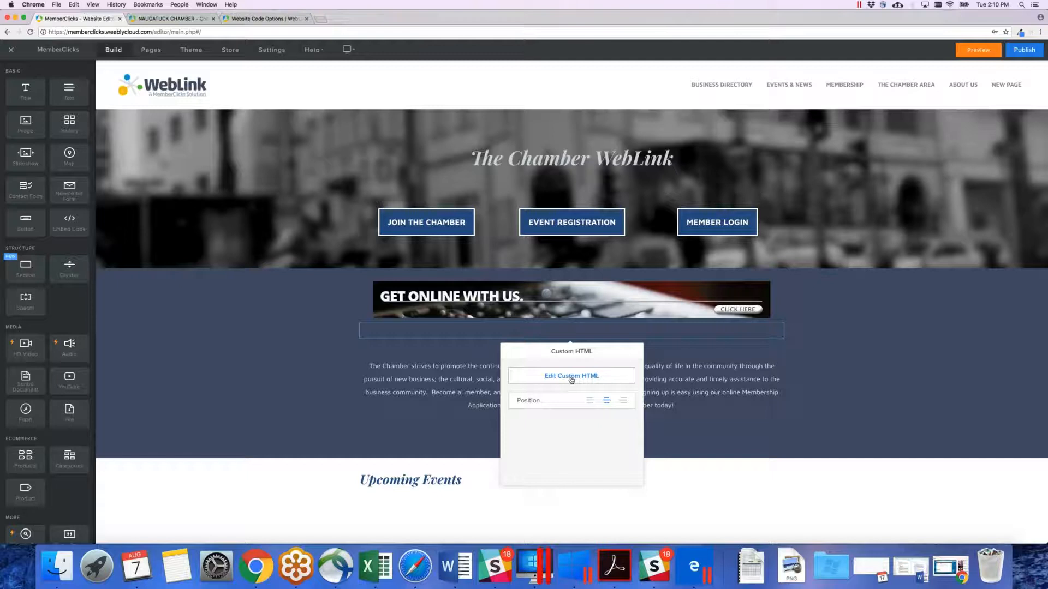
{"action": "left_click", "coordinate": [571, 377]}
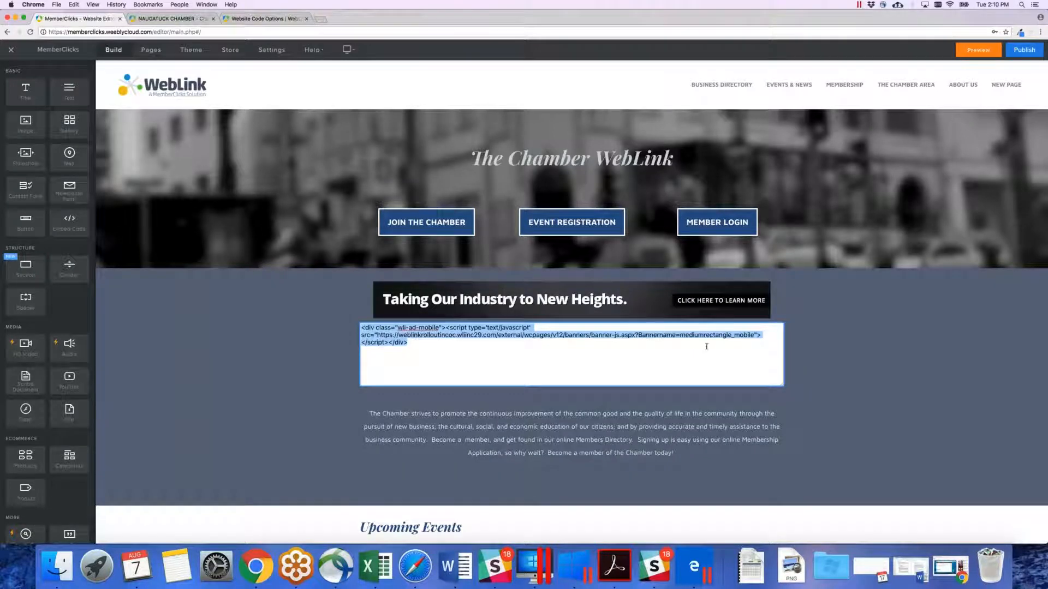
{"action": "left_click", "coordinate": [746, 339]}
{"action": "left_click_drag", "start_coordinate": [754, 335], "coordinate": [681, 337]}
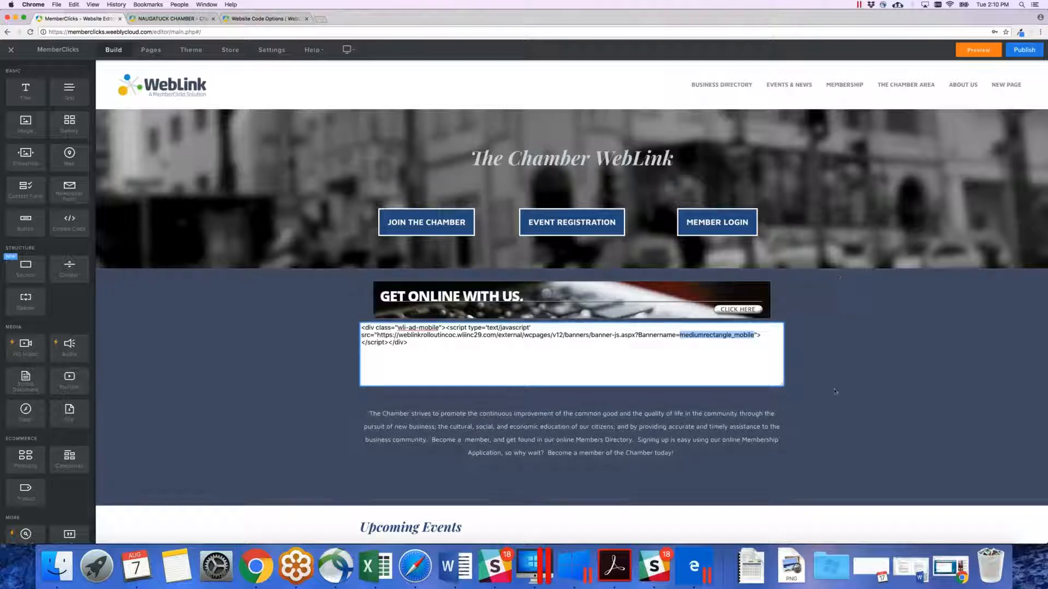
{"action": "left_click", "coordinate": [834, 301]}
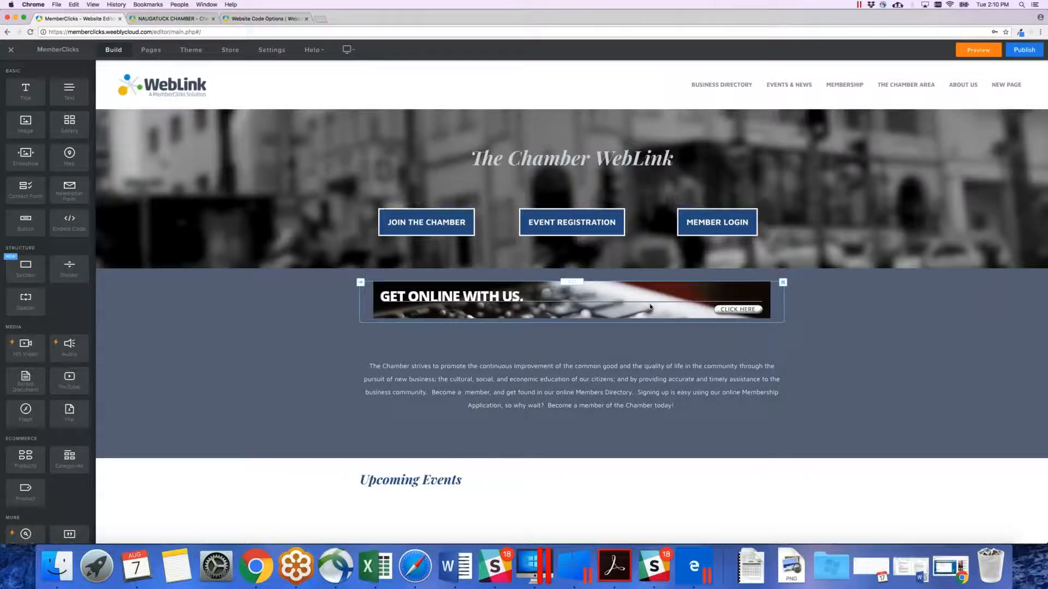
Compare the Upcoming Events section in the editor with the live Naugatuck Chamber site, highlighting its heading there
{"action": "scroll", "coordinate": [640, 351], "scroll_direction": "down", "scroll_amount": 3}
{"action": "scroll", "coordinate": [639, 351], "scroll_direction": "down", "scroll_amount": 5}
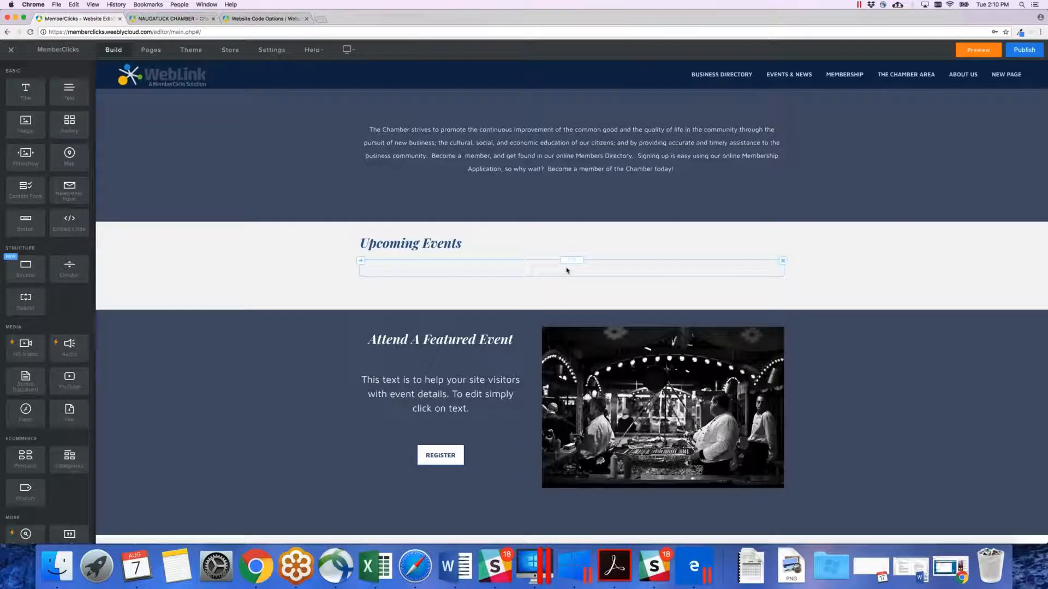
{"action": "left_click", "coordinate": [169, 19]}
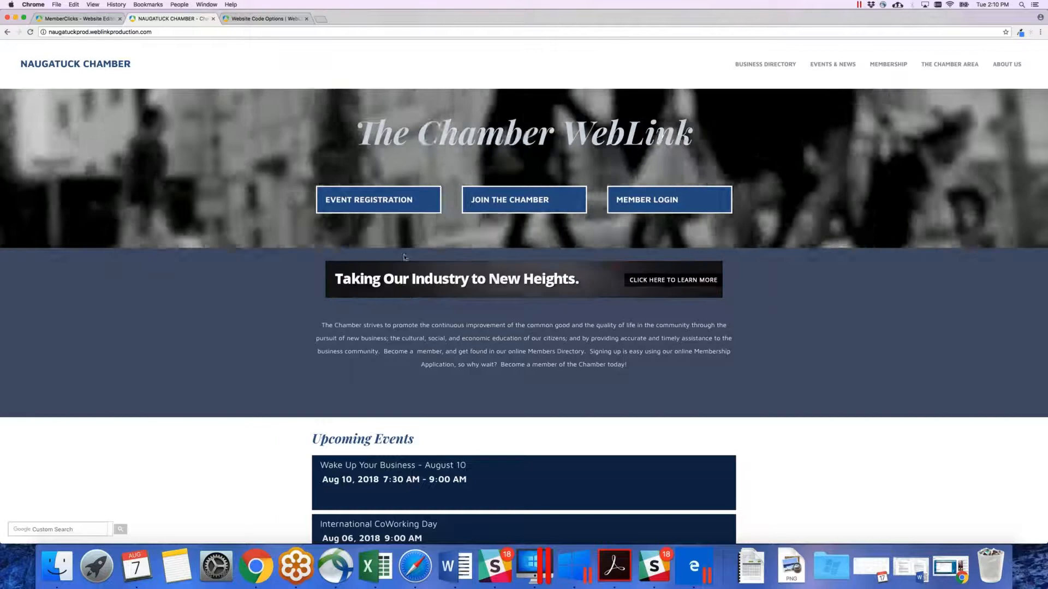
{"action": "scroll", "coordinate": [508, 303], "scroll_direction": "down", "scroll_amount": 5}
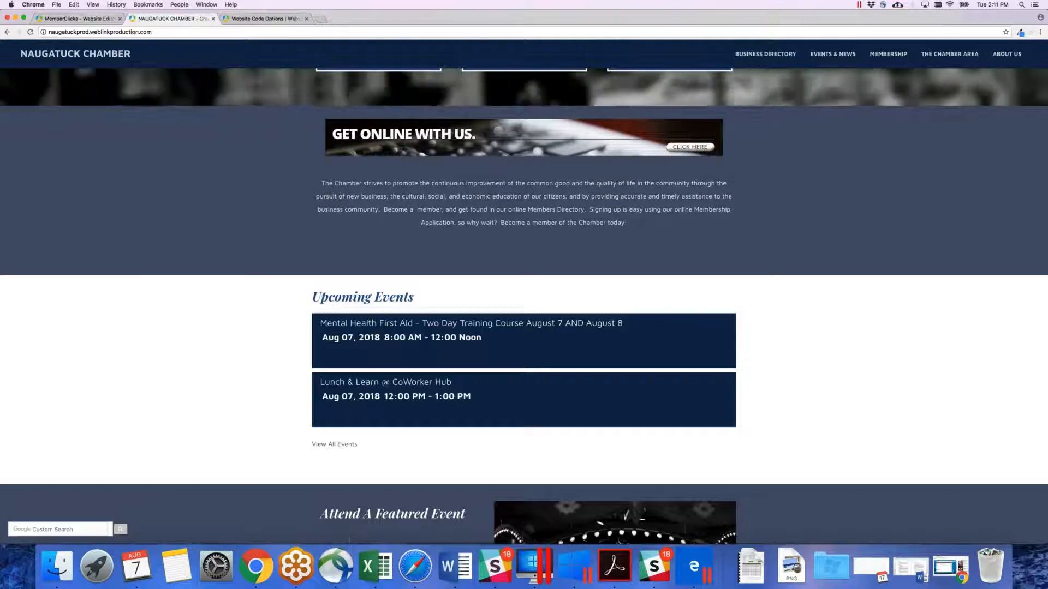
{"action": "left_click_drag", "start_coordinate": [312, 298], "coordinate": [423, 297]}
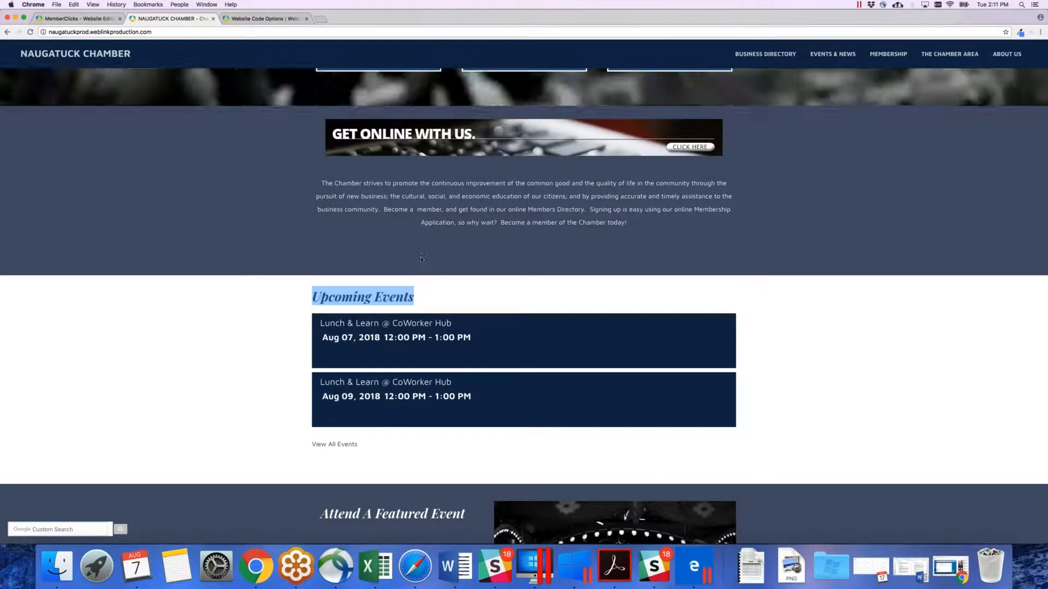
{"action": "scroll", "coordinate": [450, 339], "scroll_direction": "down", "scroll_amount": 1}
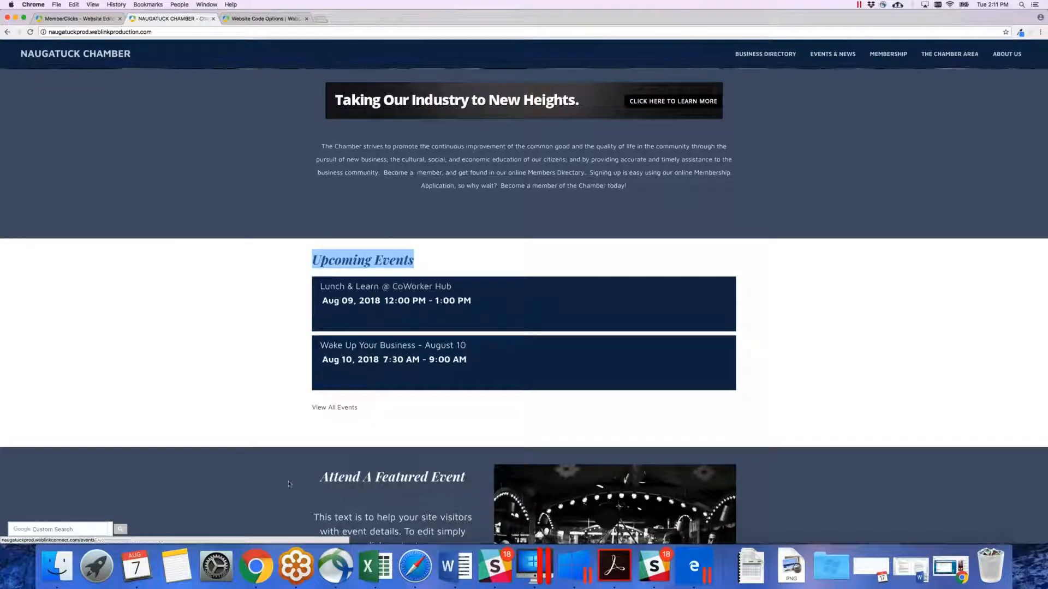
Return to the website editor and examine the Attend A Featured Event section's text, button and image
{"action": "left_click", "coordinate": [73, 19]}
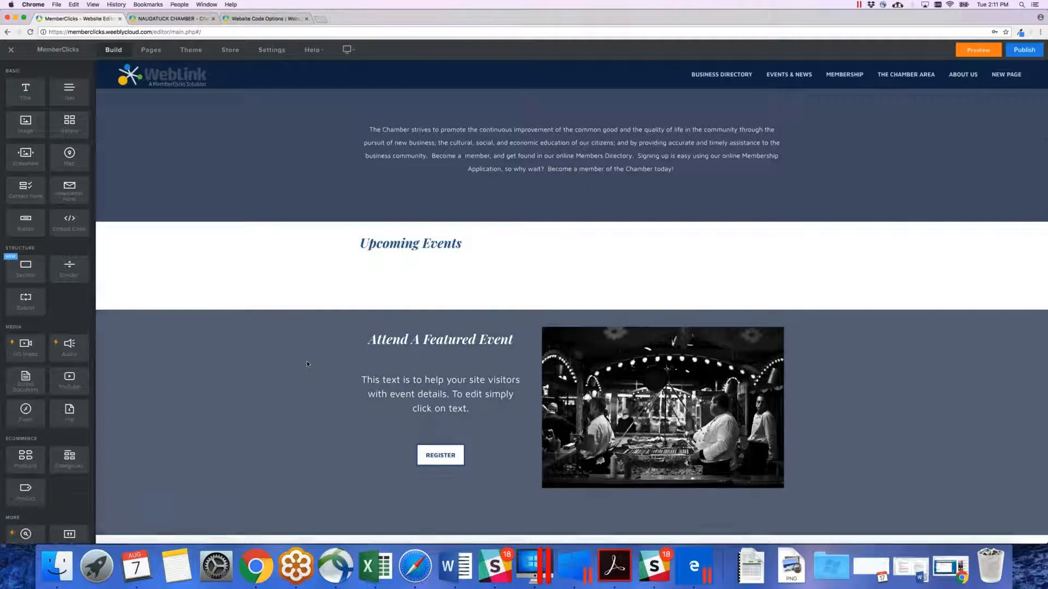
{"action": "scroll", "coordinate": [307, 364], "scroll_direction": "down", "scroll_amount": 2}
{"action": "left_click", "coordinate": [700, 373]}
{"action": "left_click", "coordinate": [480, 349]}
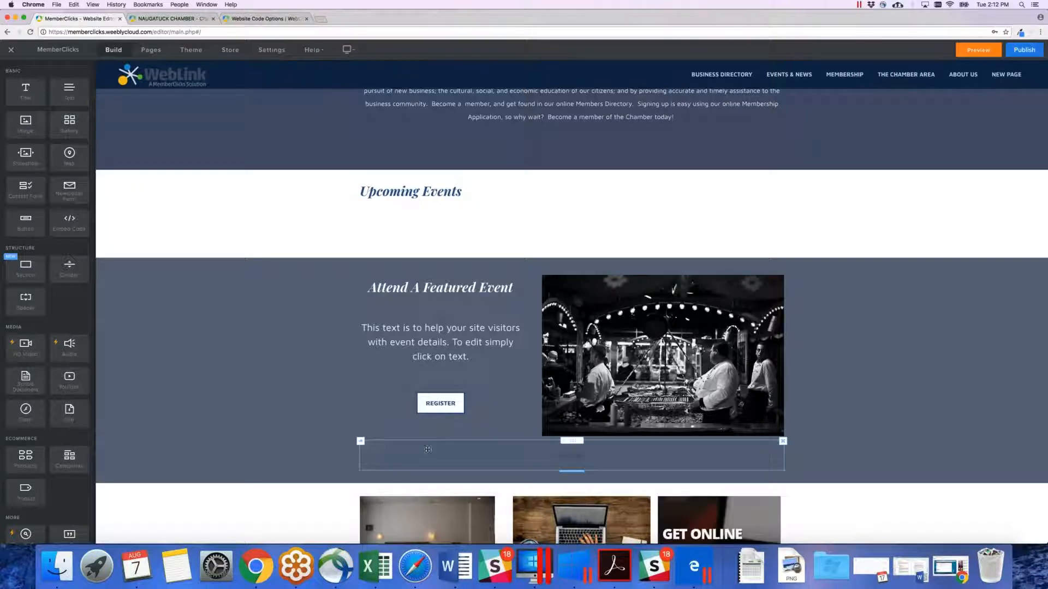
{"action": "scroll", "coordinate": [428, 449], "scroll_direction": "down", "scroll_amount": 2}
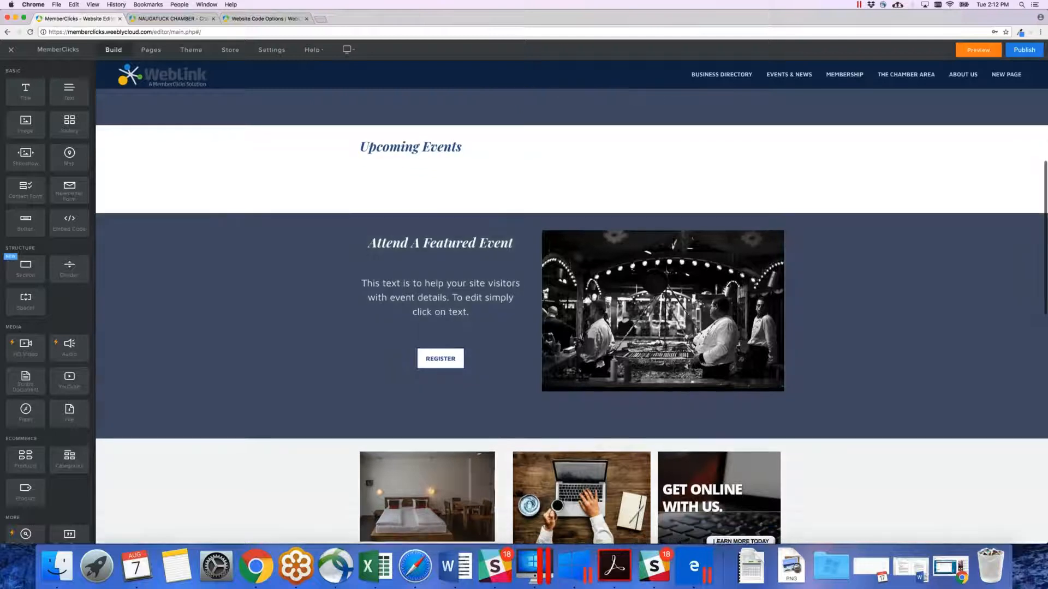
{"action": "scroll", "coordinate": [428, 449], "scroll_direction": "down", "scroll_amount": 1}
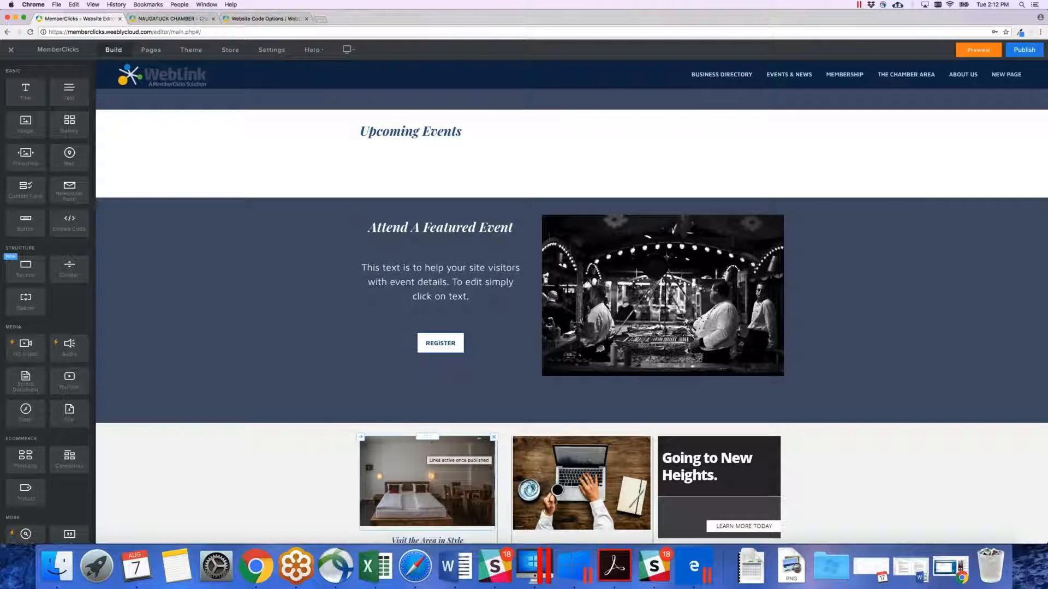
Examine the rest of the home page: the three image columns, latest news, newest members, sponsors and footer
{"action": "scroll", "coordinate": [428, 463], "scroll_direction": "down", "scroll_amount": 2}
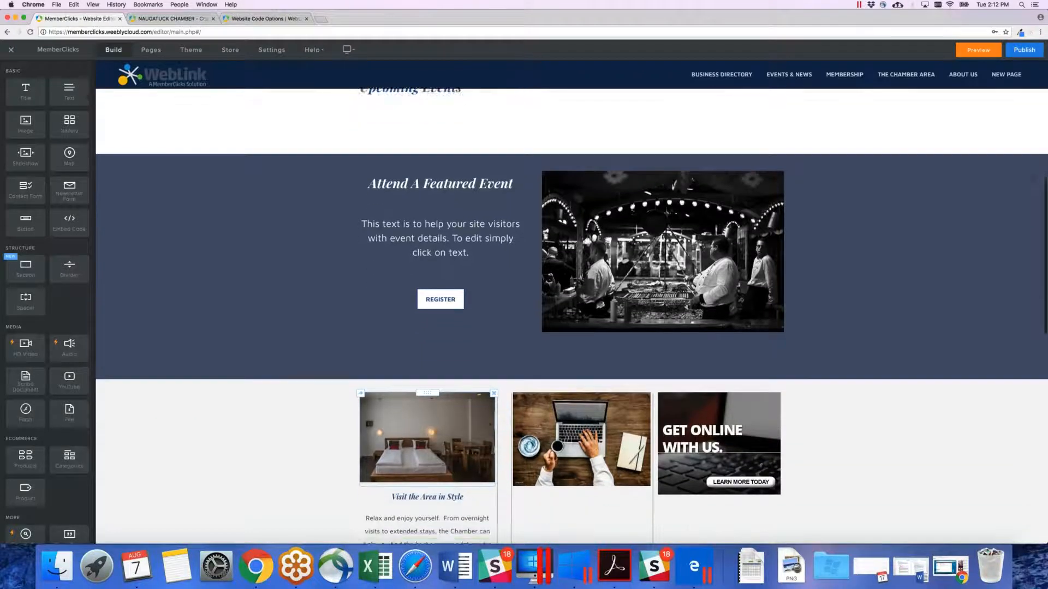
{"action": "scroll", "coordinate": [428, 437], "scroll_direction": "down", "scroll_amount": 7}
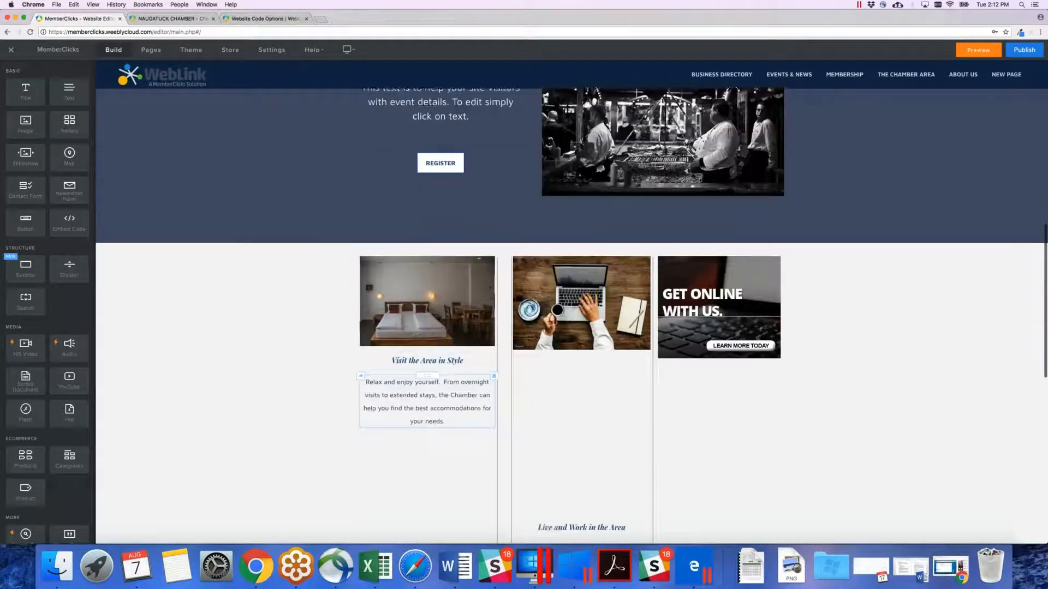
{"action": "scroll", "coordinate": [428, 355], "scroll_direction": "down", "scroll_amount": 4}
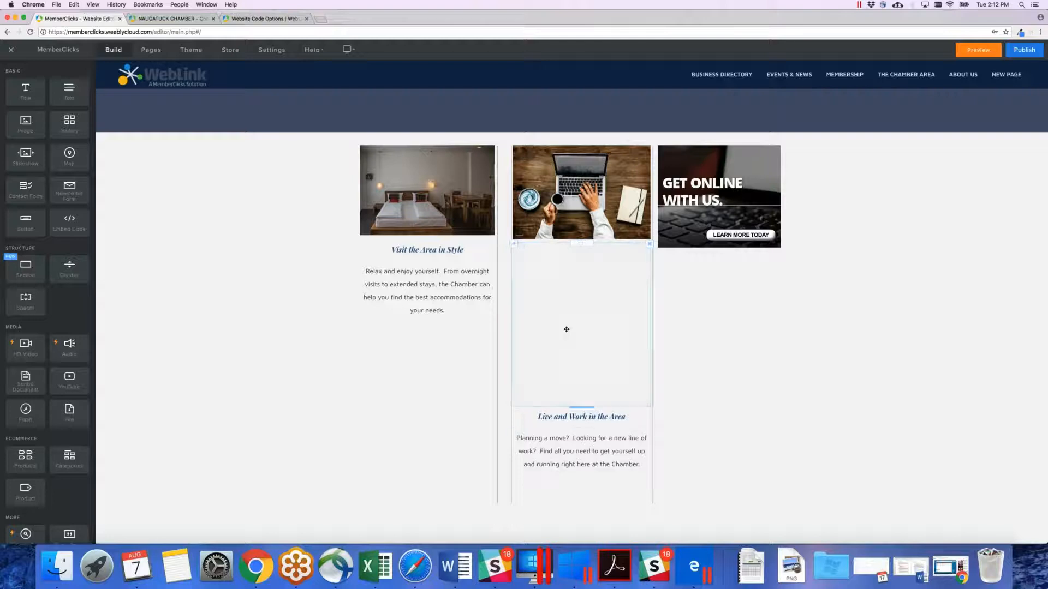
{"action": "scroll", "coordinate": [566, 328], "scroll_direction": "down", "scroll_amount": 5}
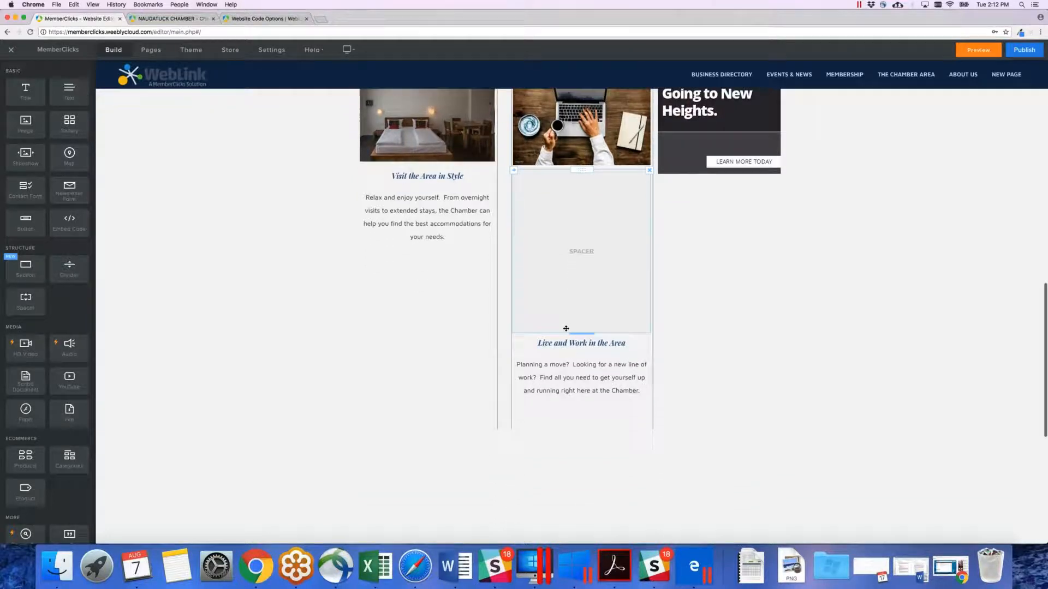
{"action": "scroll", "coordinate": [566, 328], "scroll_direction": "down", "scroll_amount": 6}
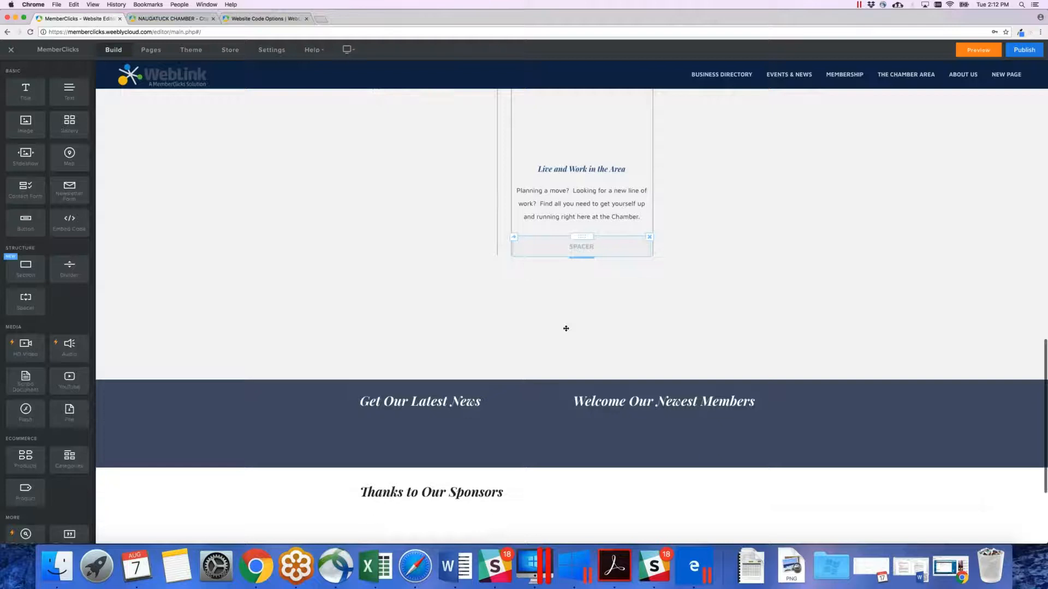
{"action": "scroll", "coordinate": [565, 328], "scroll_direction": "down", "scroll_amount": 2}
{"action": "scroll", "coordinate": [453, 328], "scroll_direction": "down", "scroll_amount": 1}
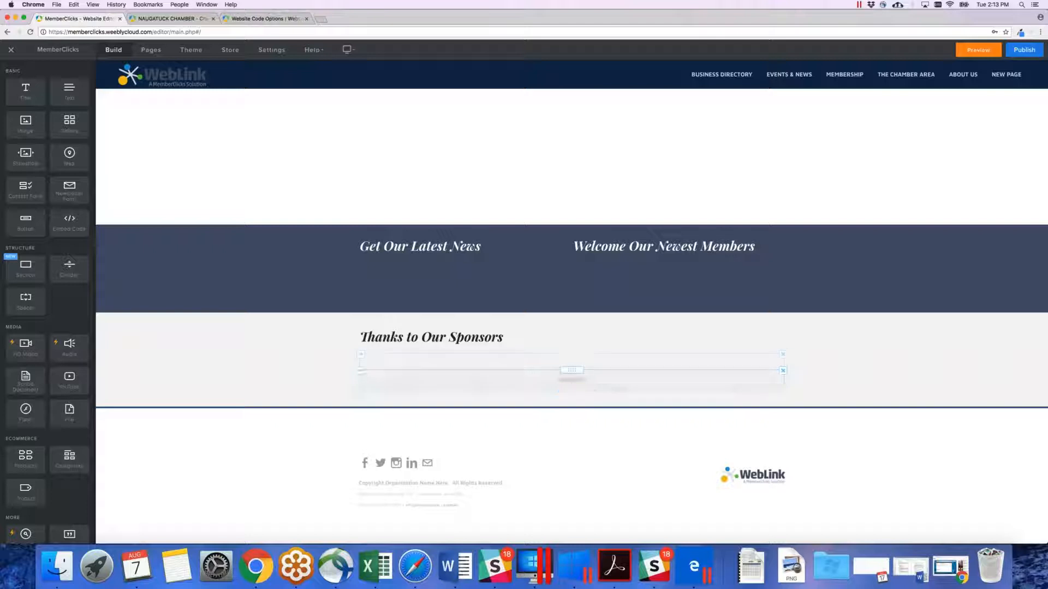
{"action": "scroll", "coordinate": [572, 355], "scroll_direction": "up", "scroll_amount": 1}
{"action": "scroll", "coordinate": [571, 355], "scroll_direction": "down", "scroll_amount": 1}
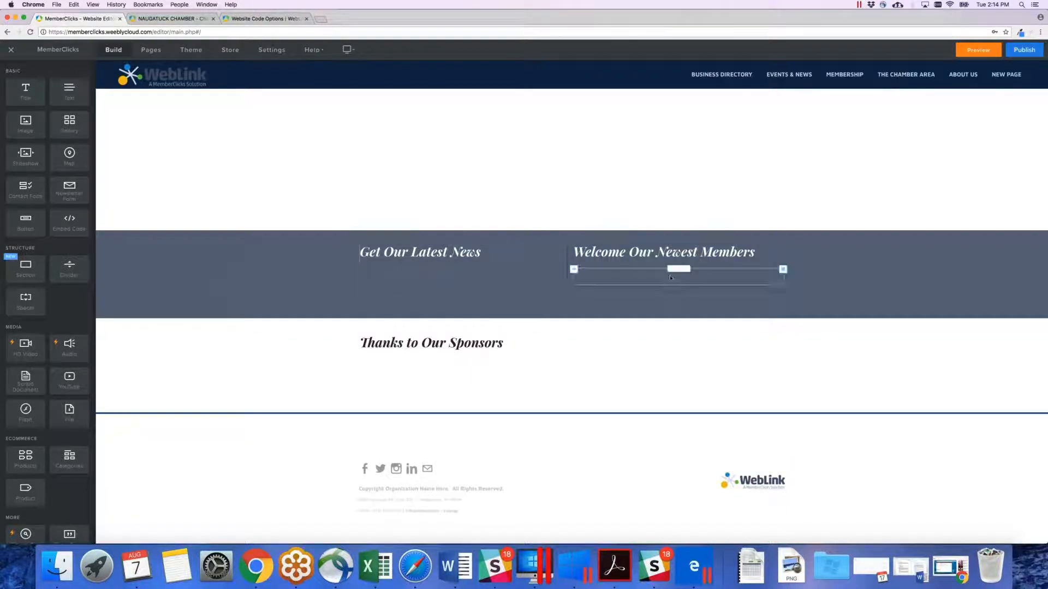
Open the custom HTML of the widget under Get Our Latest News for editing
{"action": "left_click_drag", "start_coordinate": [671, 277], "coordinate": [510, 276]}
{"action": "right_click", "coordinate": [511, 277]}
{"action": "left_click", "coordinate": [460, 272]}
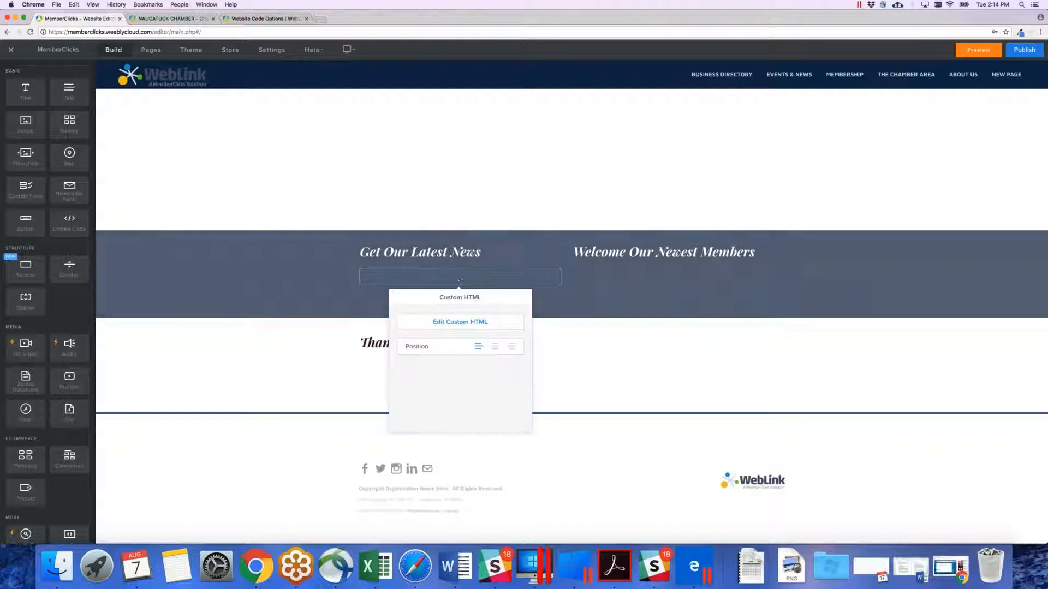
{"action": "left_click", "coordinate": [451, 323]}
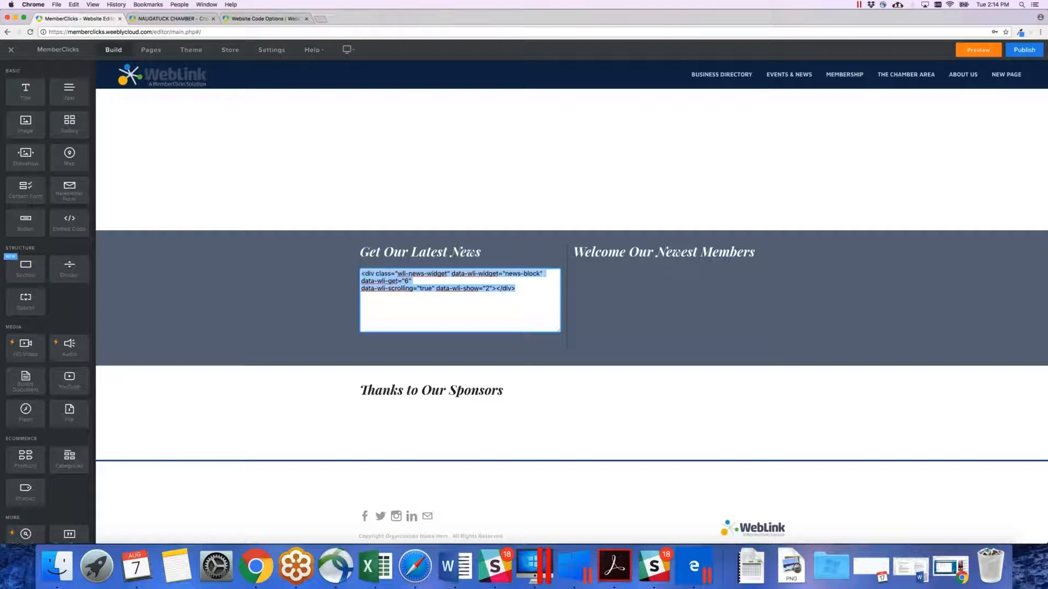
Review the news and newest members widgets on the live Naugatuck Chamber site and return to its page header
{"action": "left_click", "coordinate": [143, 20]}
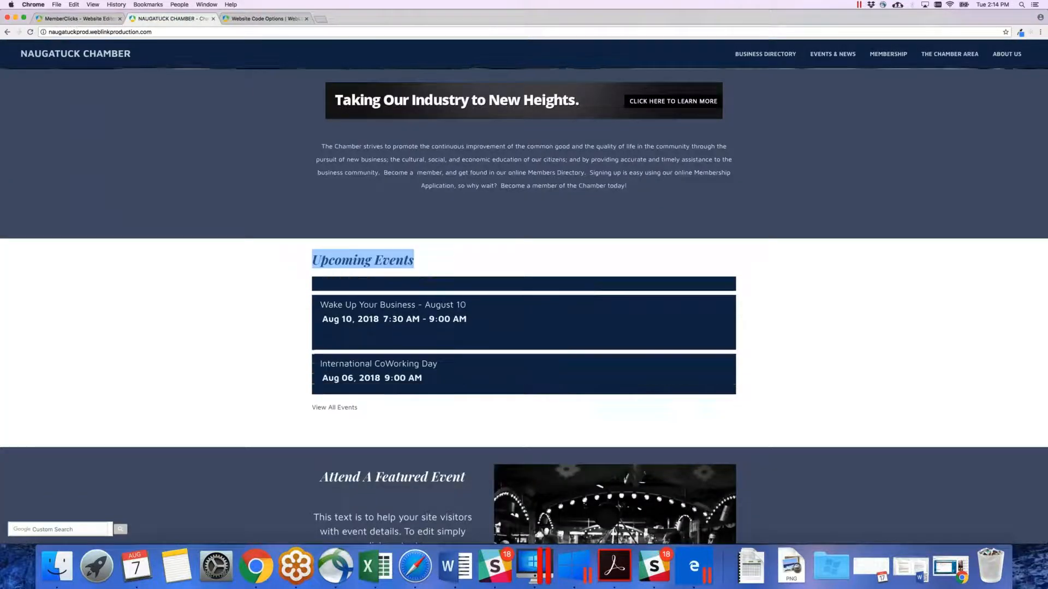
{"action": "scroll", "coordinate": [290, 434], "scroll_direction": "down", "scroll_amount": 10}
{"action": "scroll", "coordinate": [291, 436], "scroll_direction": "down", "scroll_amount": 5}
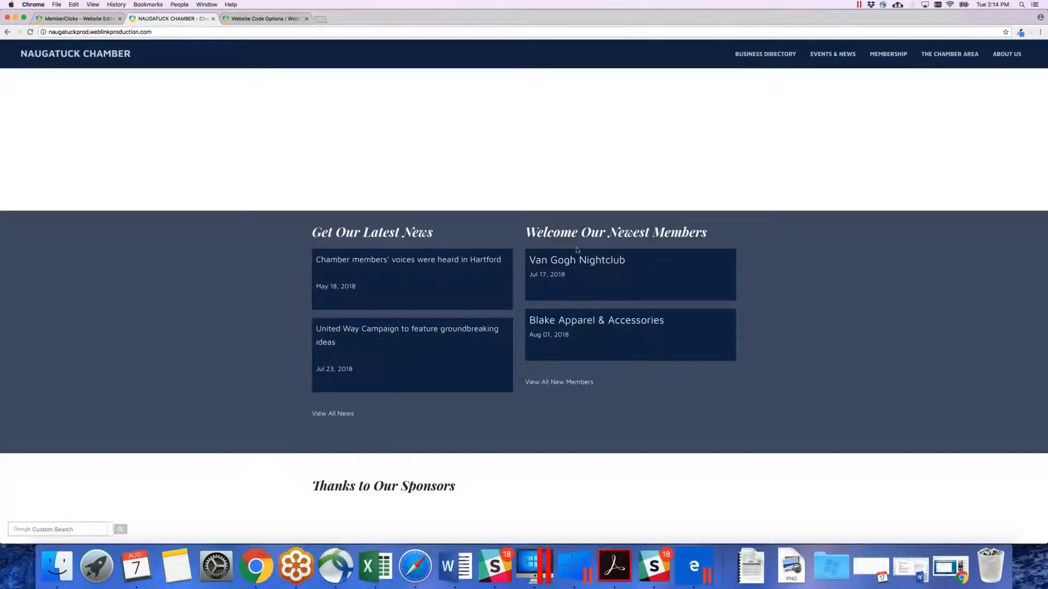
{"action": "scroll", "coordinate": [577, 250], "scroll_direction": "up", "scroll_amount": 5}
{"action": "scroll", "coordinate": [577, 250], "scroll_direction": "up", "scroll_amount": 10}
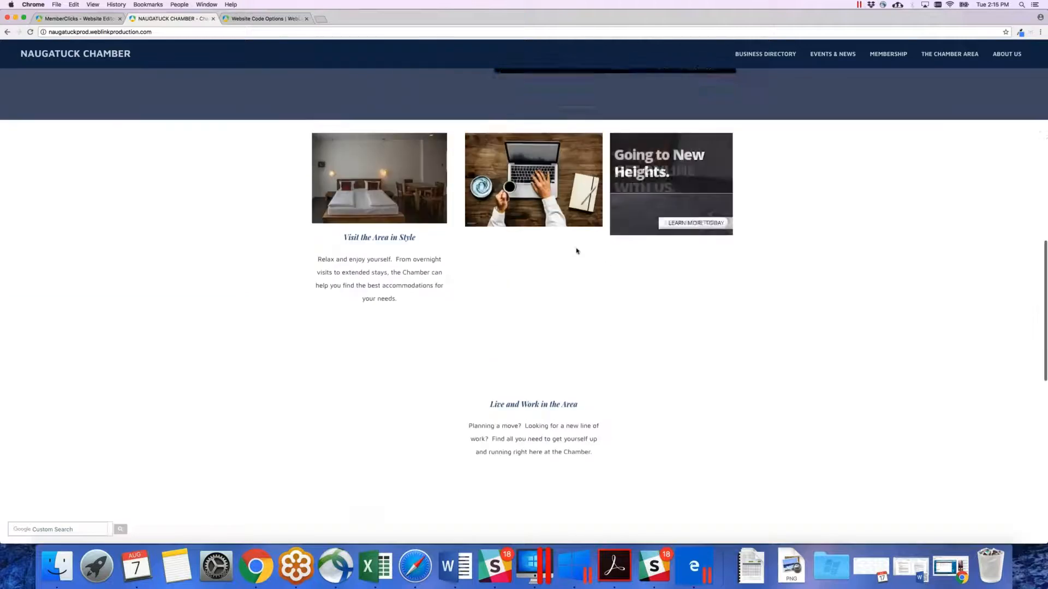
{"action": "scroll", "coordinate": [576, 251], "scroll_direction": "up", "scroll_amount": 10}
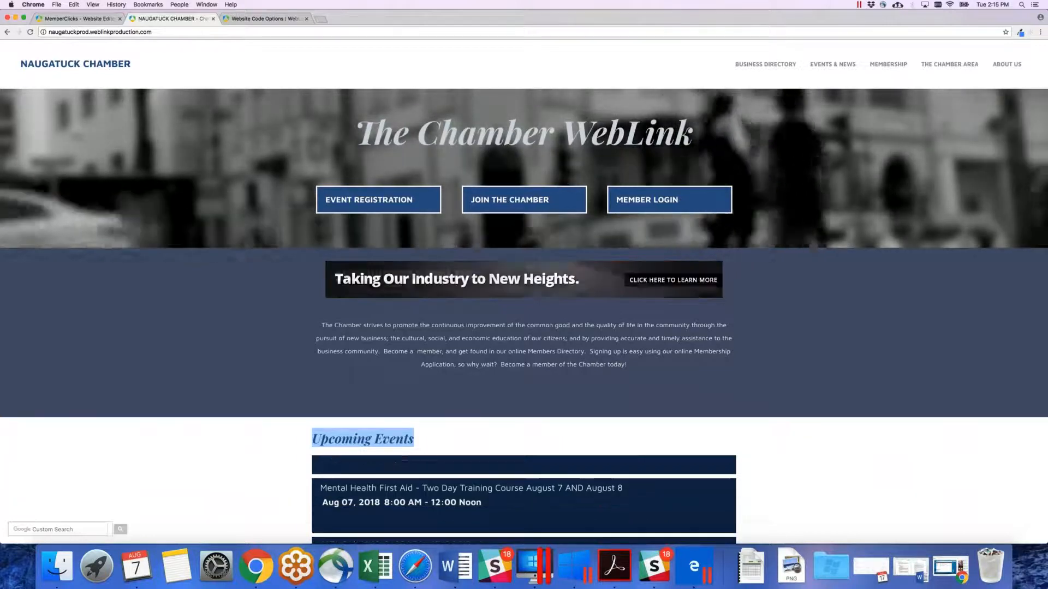
Return to the website editor and review the home page's header, banner and introductory text
{"action": "left_click", "coordinate": [67, 22]}
{"action": "scroll", "coordinate": [296, 279], "scroll_direction": "up", "scroll_amount": 15}
{"action": "scroll", "coordinate": [295, 277], "scroll_direction": "up", "scroll_amount": 6}
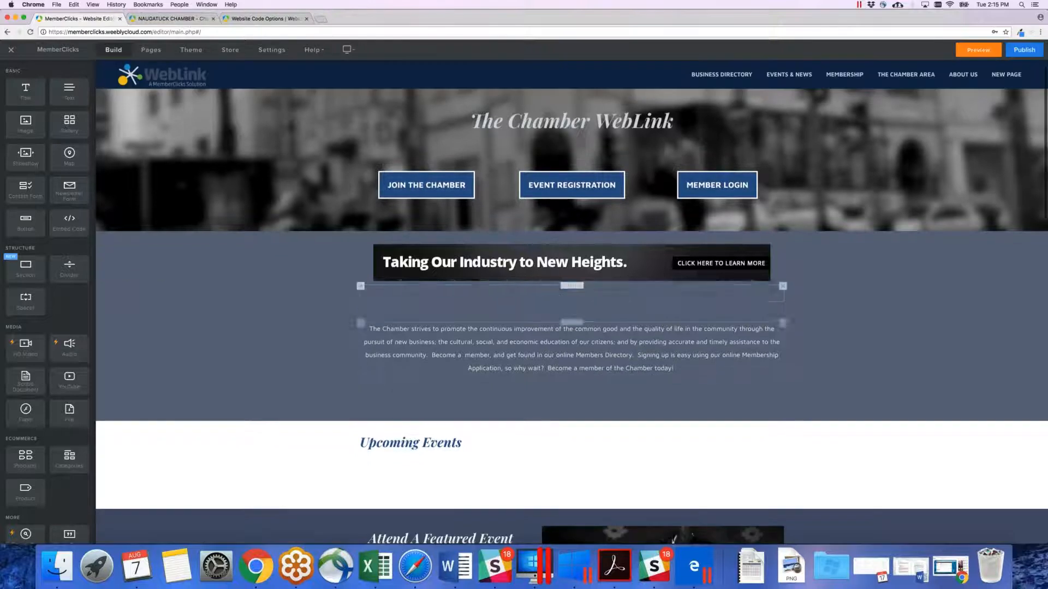
{"action": "scroll", "coordinate": [562, 337], "scroll_direction": "down", "scroll_amount": 1}
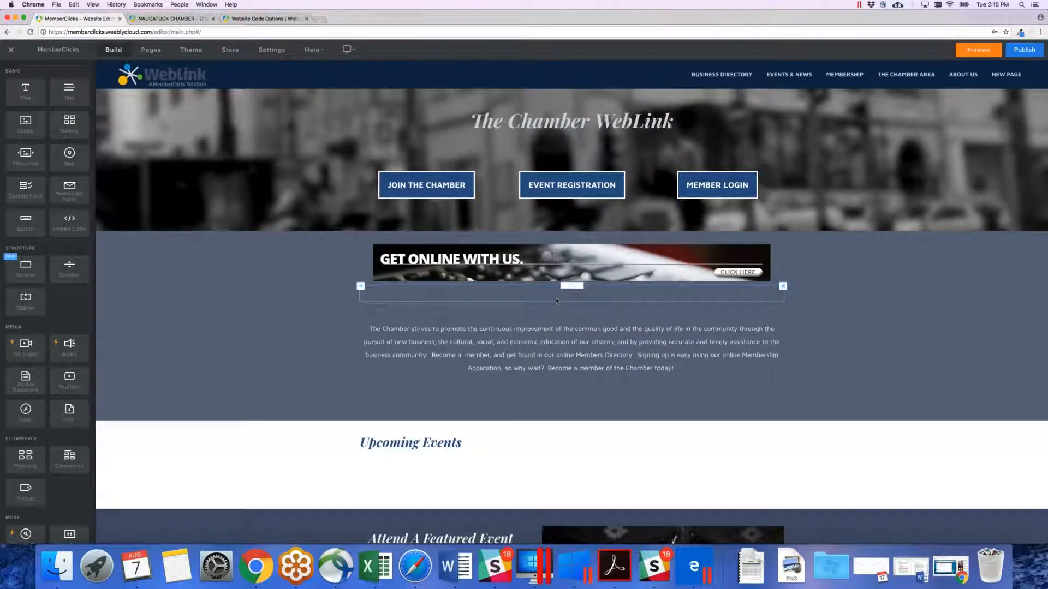
{"action": "scroll", "coordinate": [556, 301], "scroll_direction": "up", "scroll_amount": 1}
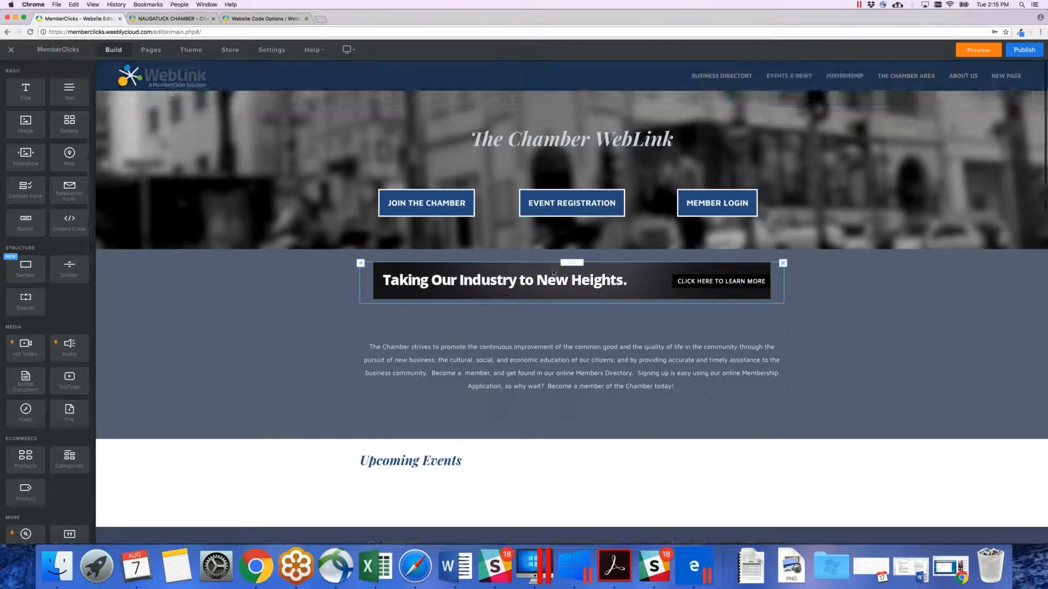
Examine the Join The Chamber button's settings, including its style options and its link to the Membership Application page
{"action": "right_click", "coordinate": [427, 206]}
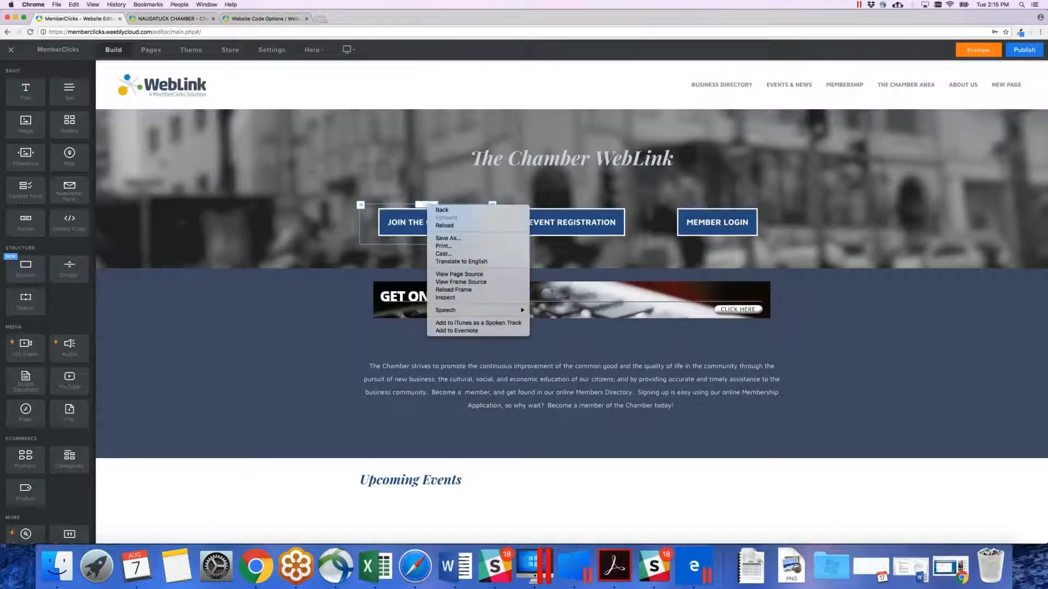
{"action": "left_click", "coordinate": [413, 231]}
{"action": "left_click", "coordinate": [414, 230]}
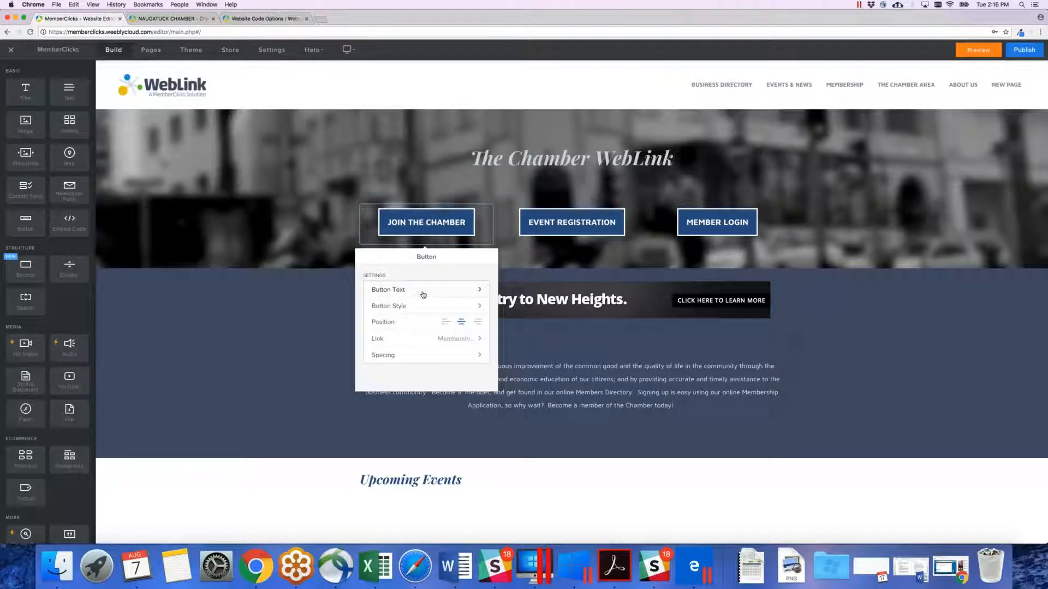
{"action": "left_click", "coordinate": [407, 309]}
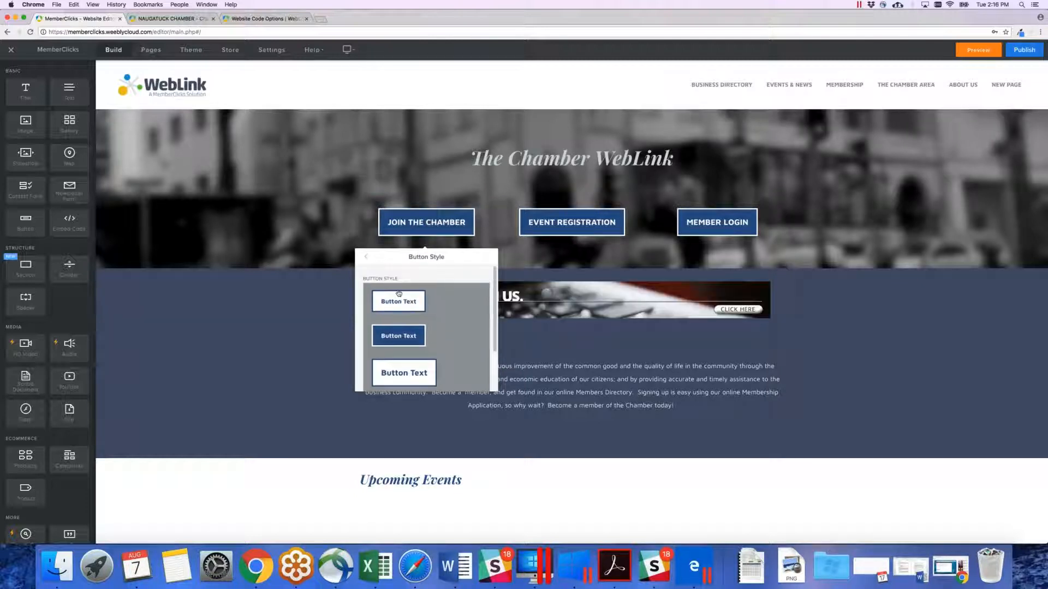
{"action": "left_click", "coordinate": [366, 256]}
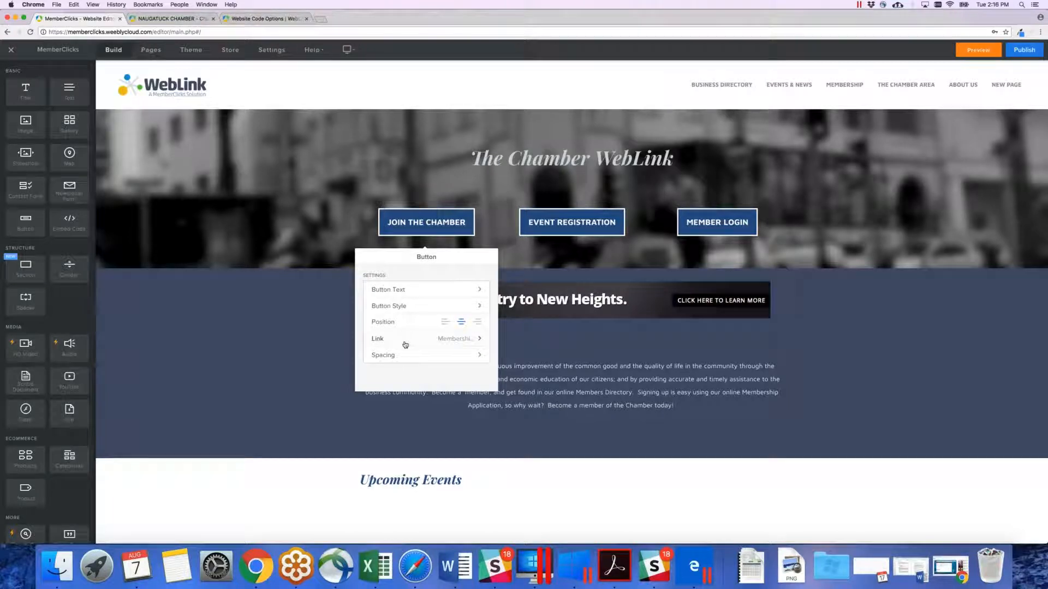
{"action": "left_click", "coordinate": [405, 341]}
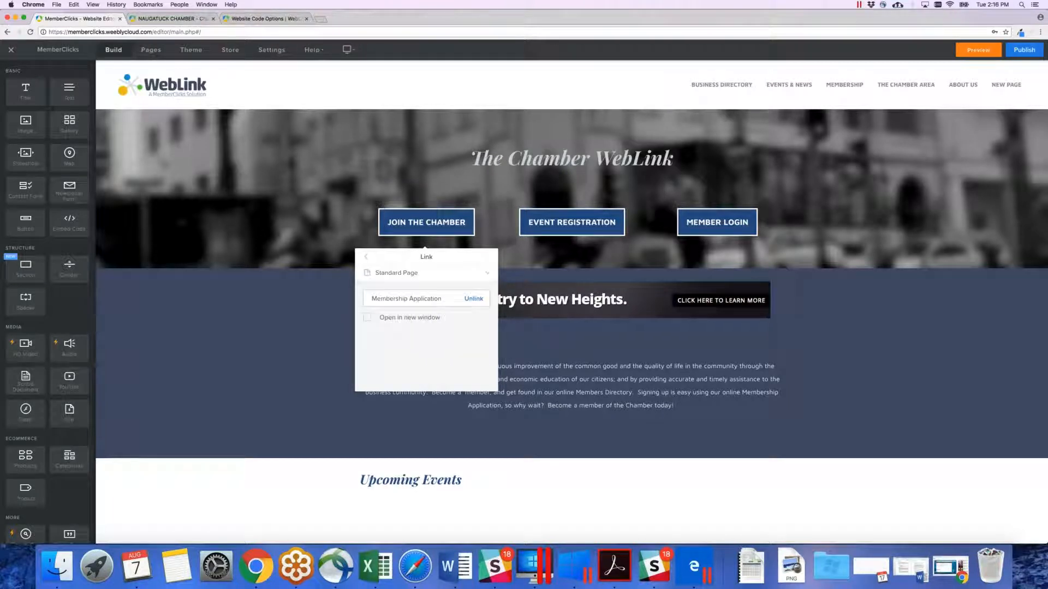
{"action": "left_click", "coordinate": [366, 257]}
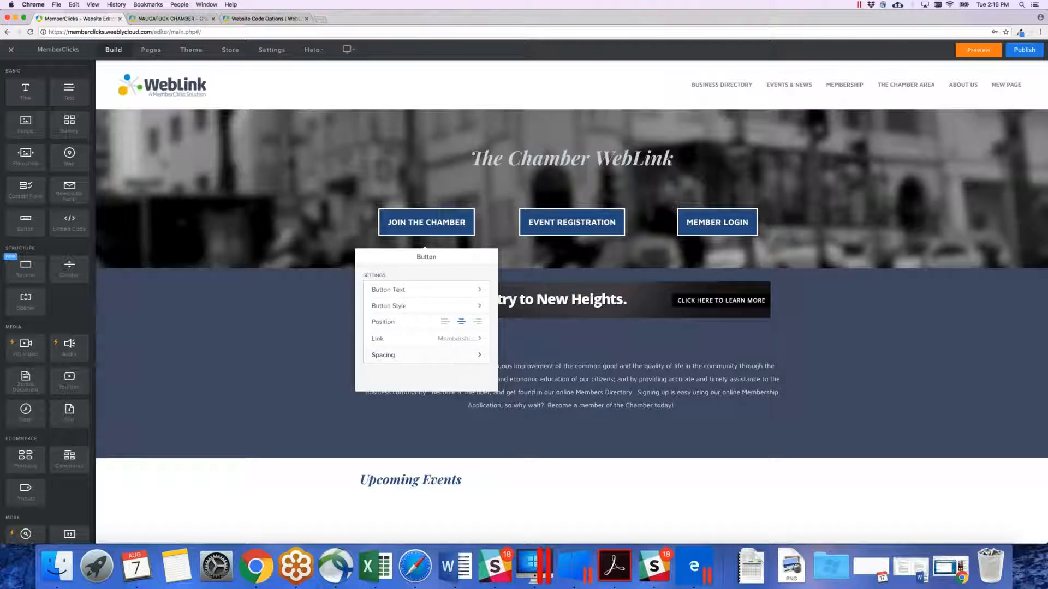
{"action": "left_click", "coordinate": [287, 349]}
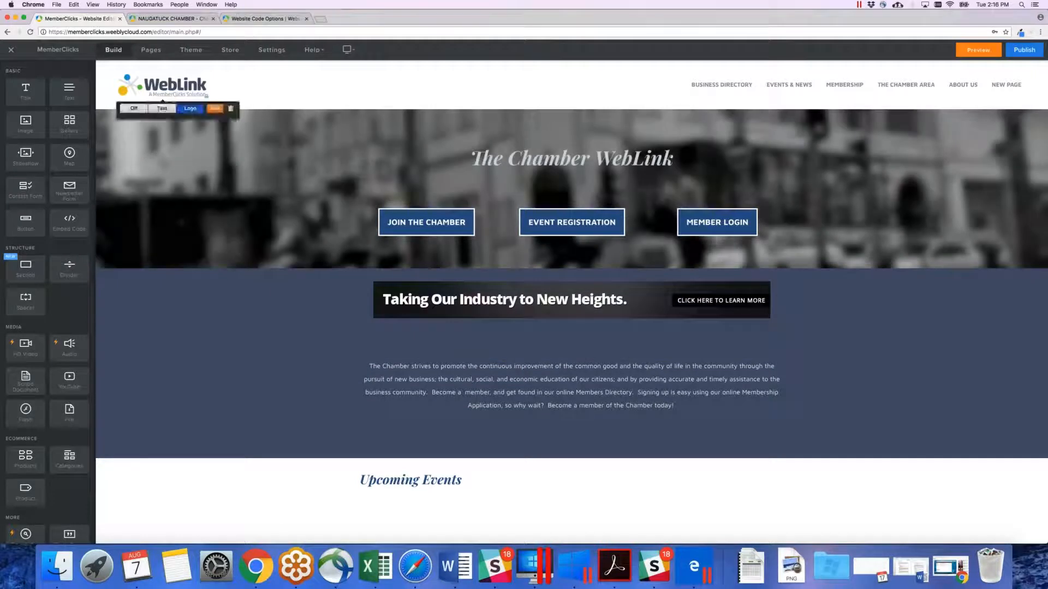
Review the site's page list and the Business Directory page's external link settings
{"action": "left_click", "coordinate": [154, 53]}
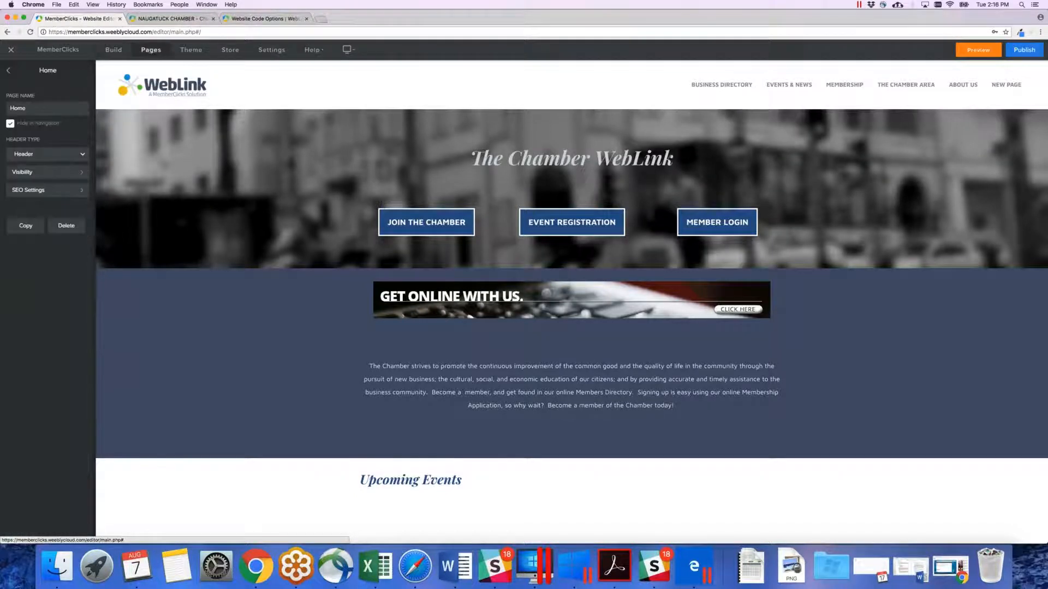
{"action": "left_click", "coordinate": [8, 71]}
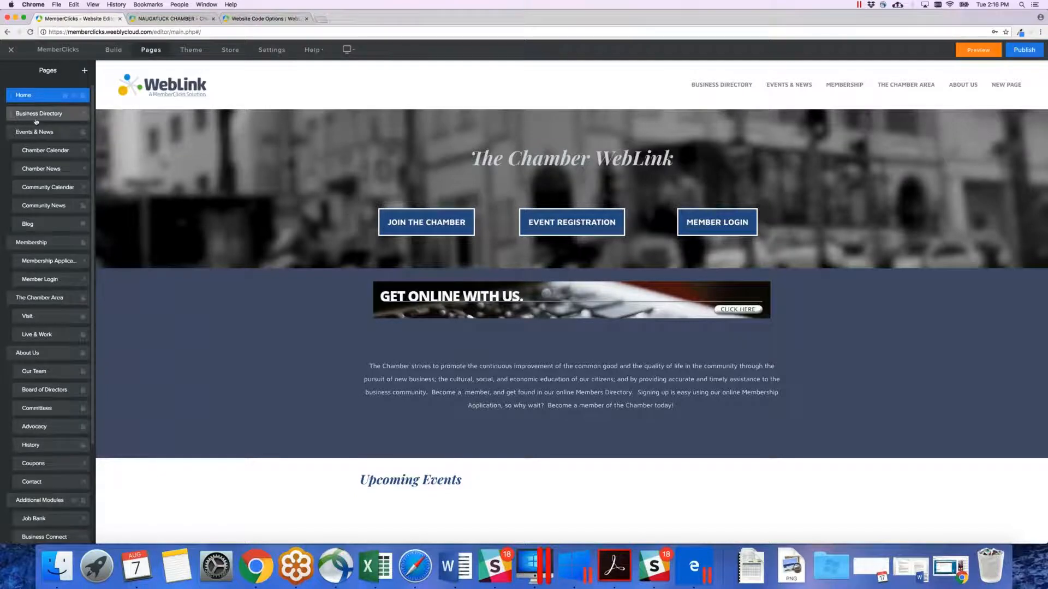
{"action": "mouse_move", "coordinate": [35, 121]}
{"action": "left_mouse_down"}
{"action": "mouse_move", "coordinate": [41, 290]}
{"action": "mouse_move", "coordinate": [32, 113]}
{"action": "left_mouse_up"}
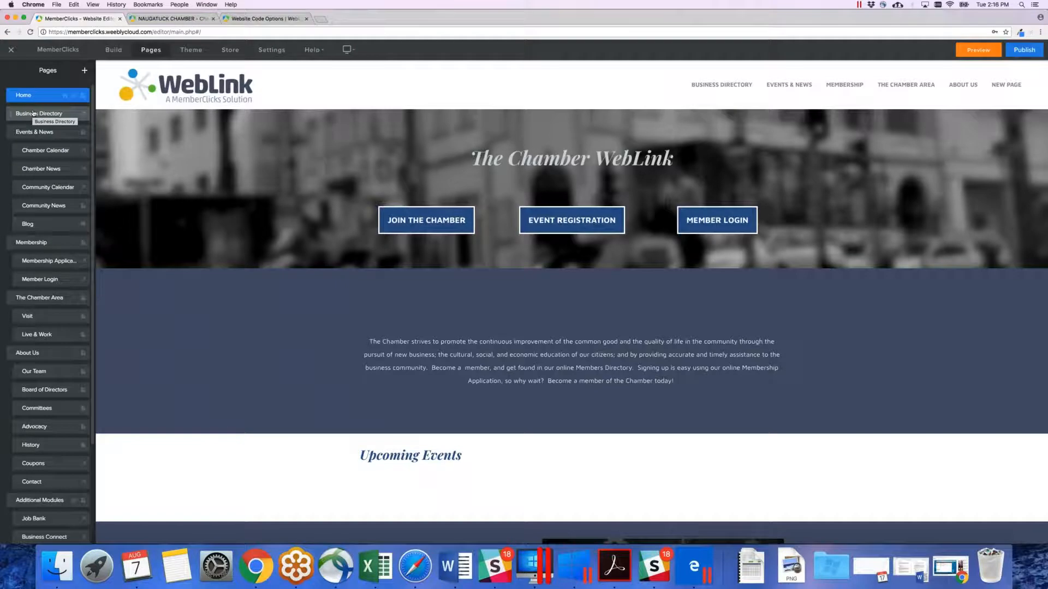
{"action": "left_click", "coordinate": [82, 114]}
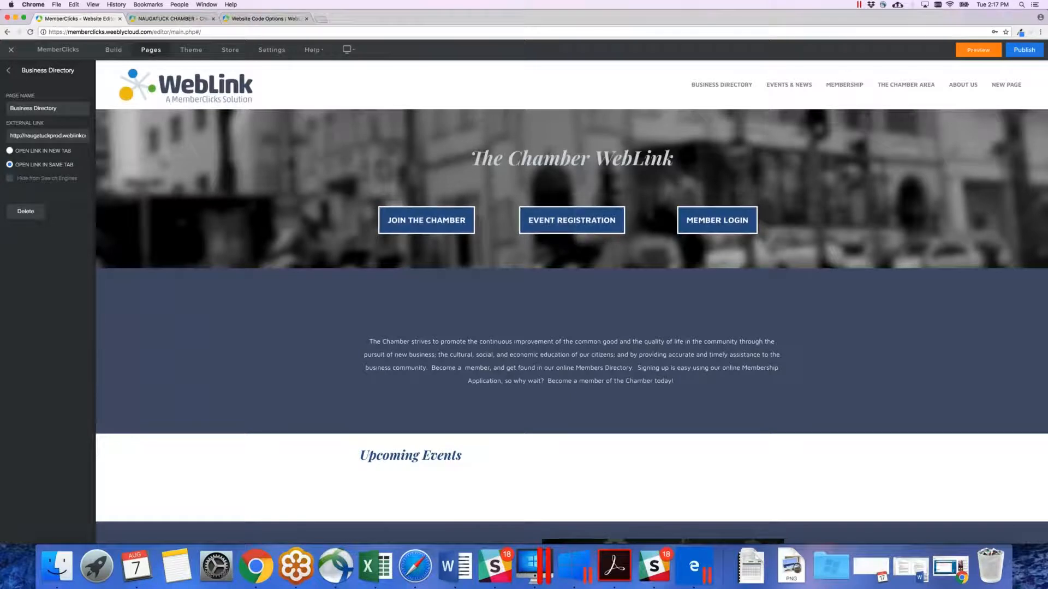
{"action": "left_click", "coordinate": [9, 72]}
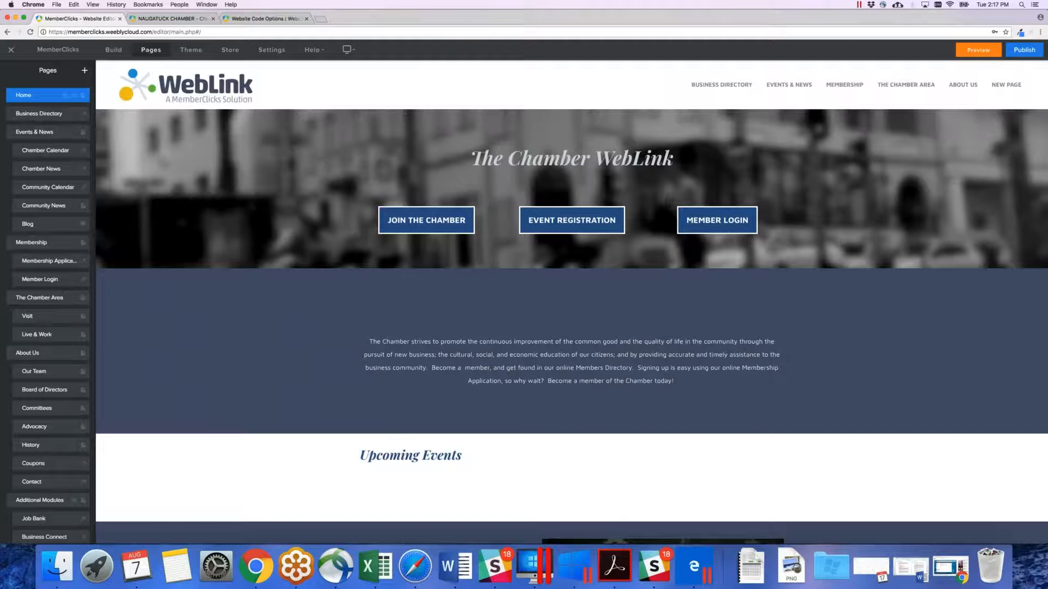
Open the Events & News page and examine its header, content and footer layout
{"action": "left_click", "coordinate": [82, 134]}
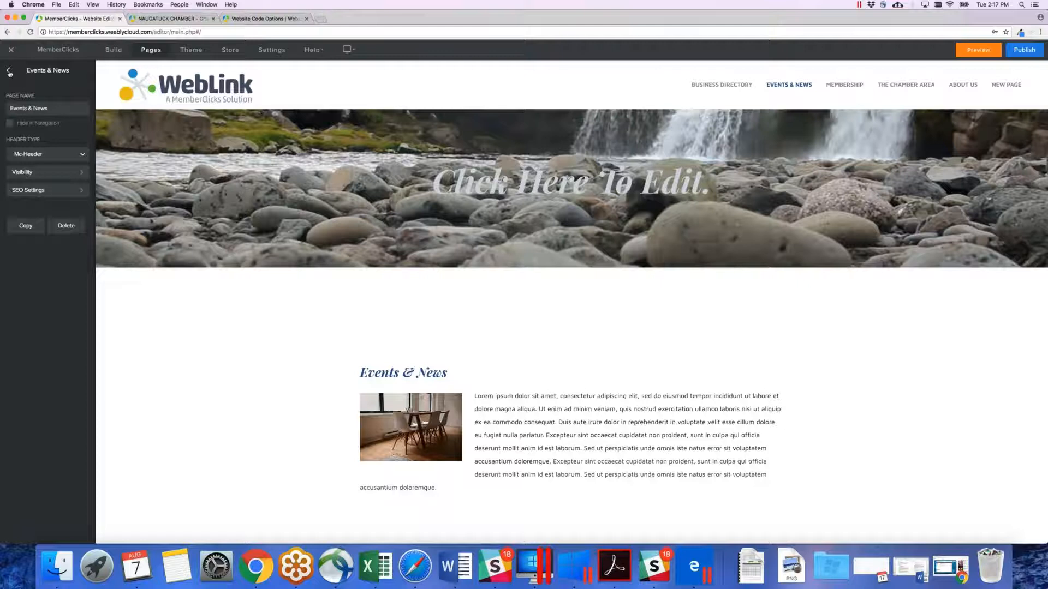
{"action": "scroll", "coordinate": [546, 437], "scroll_direction": "down", "scroll_amount": 3}
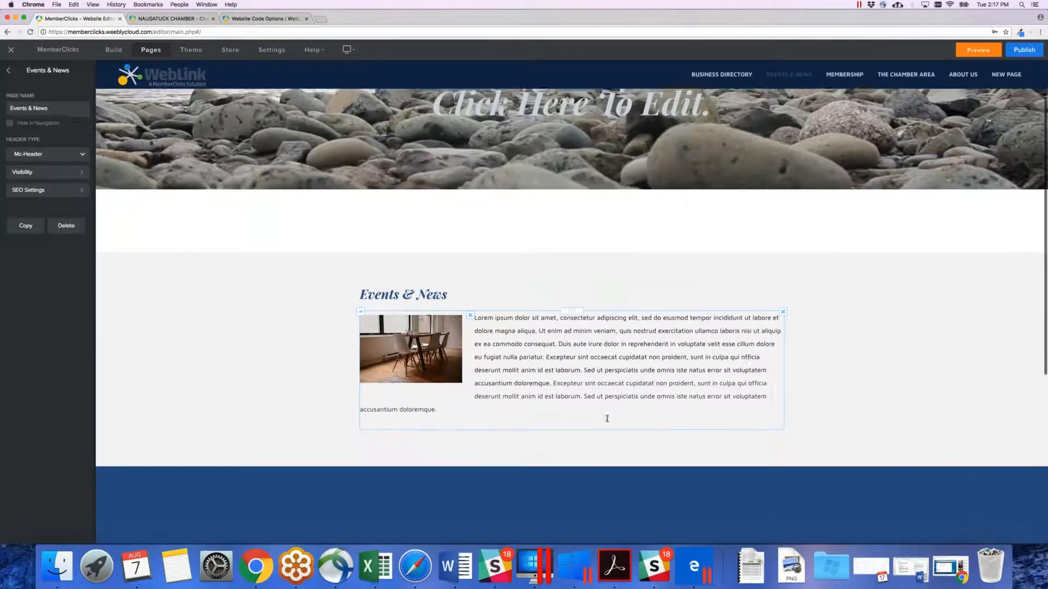
{"action": "scroll", "coordinate": [650, 401], "scroll_direction": "up", "scroll_amount": 2}
{"action": "scroll", "coordinate": [650, 401], "scroll_direction": "up", "scroll_amount": 1}
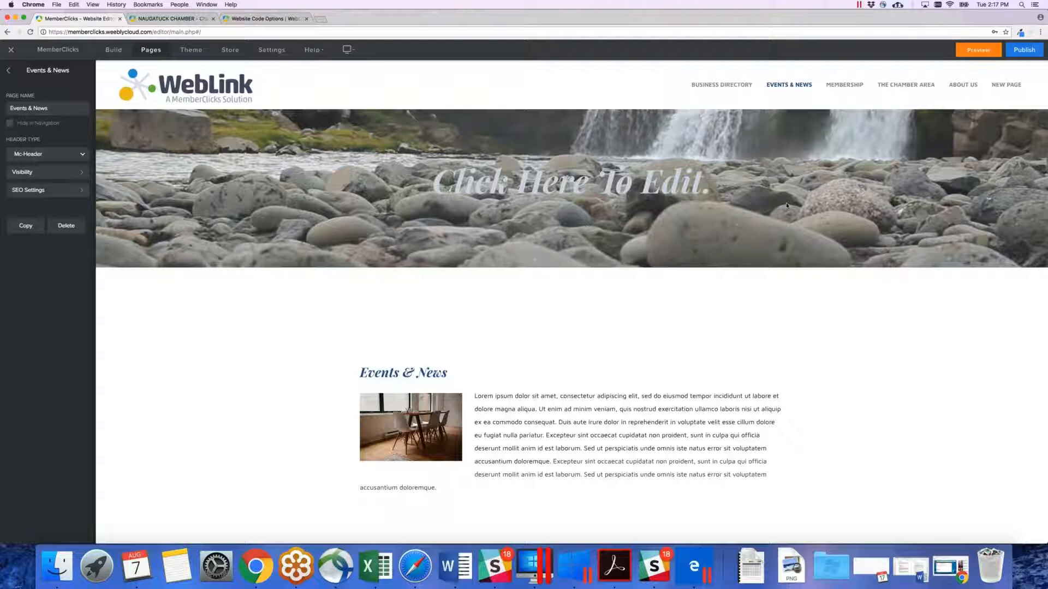
Switch the Events & News header background from Video to Image
{"action": "left_click", "coordinate": [551, 227]}
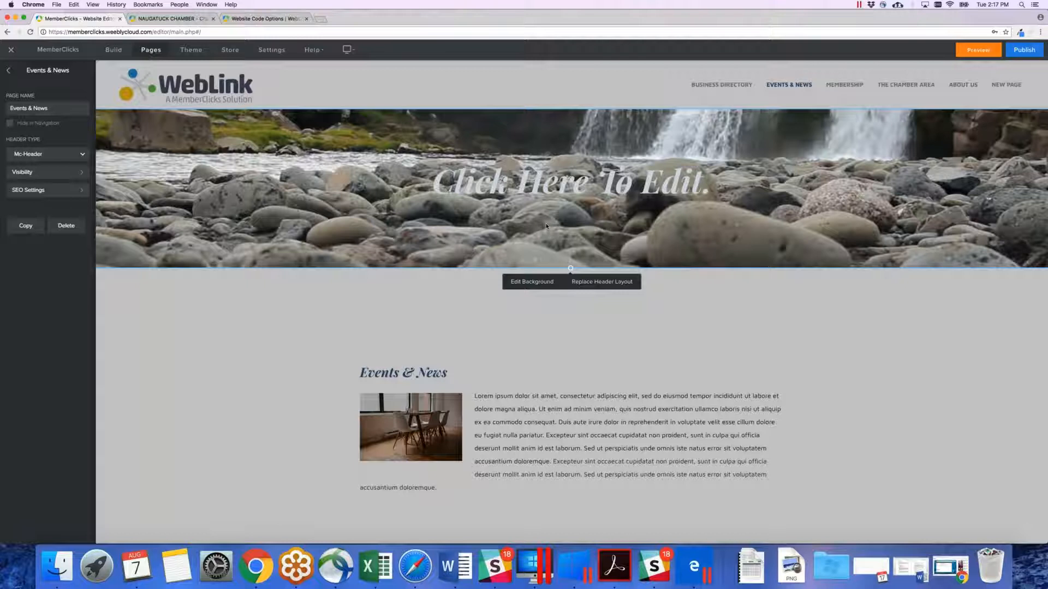
{"action": "left_click", "coordinate": [536, 284]}
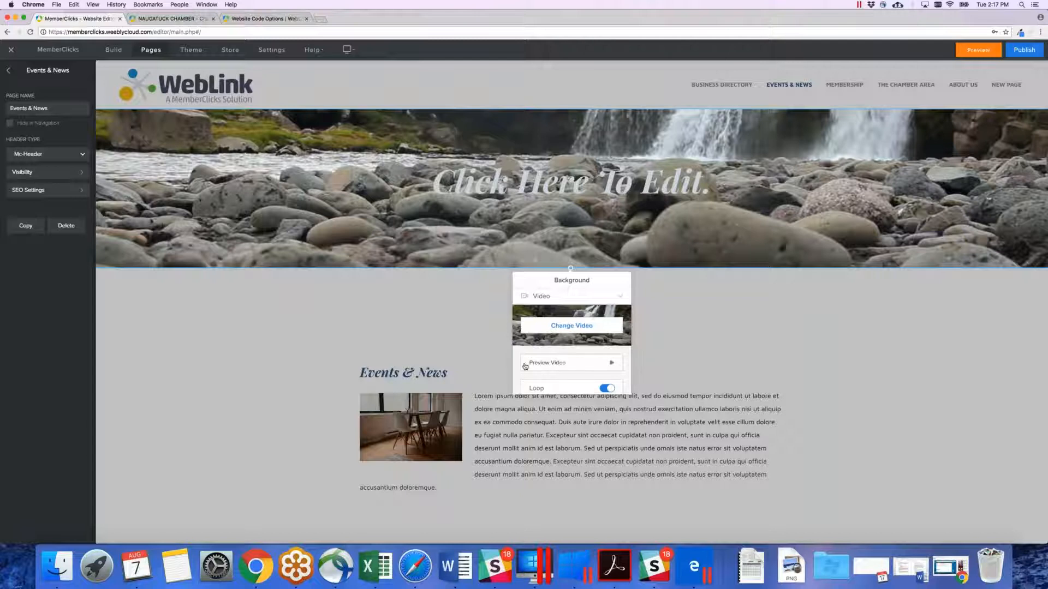
{"action": "left_click", "coordinate": [622, 298]}
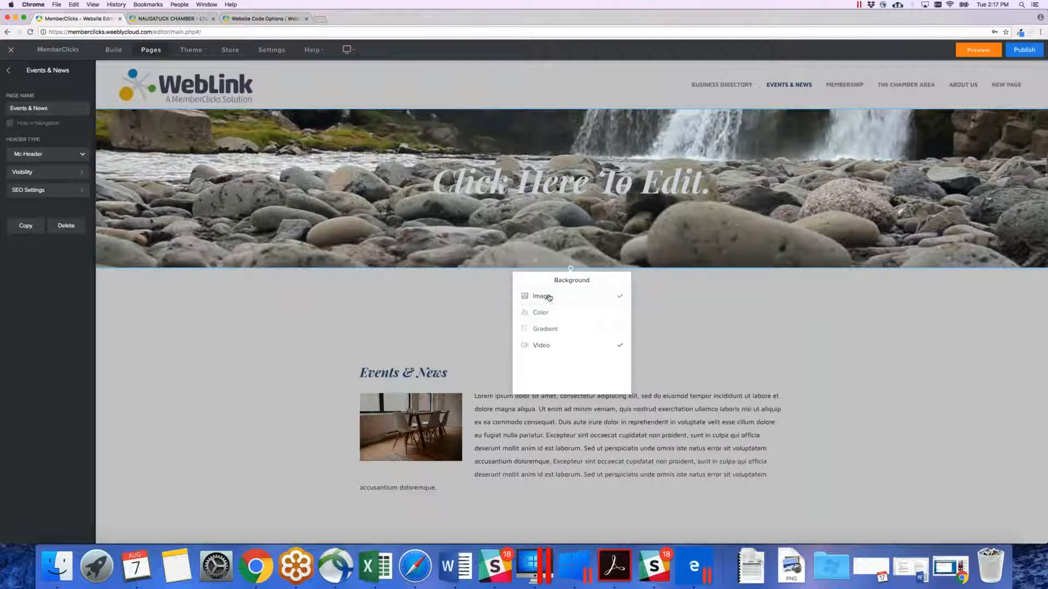
{"action": "left_click", "coordinate": [549, 298]}
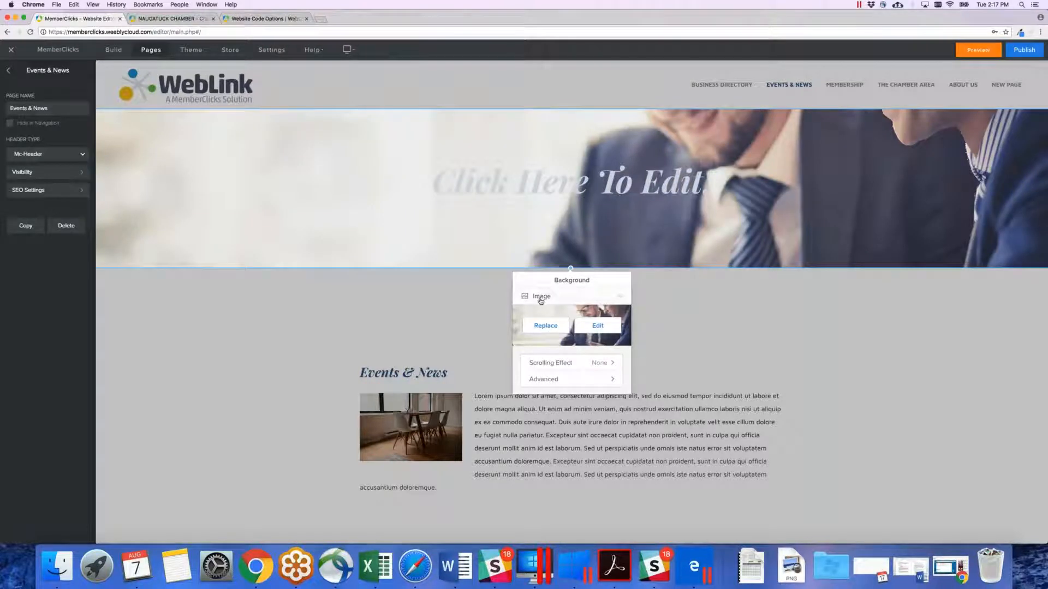
Open the header image for editing and look through the photo upload options and stock backgrounds
{"action": "left_click", "coordinate": [595, 325]}
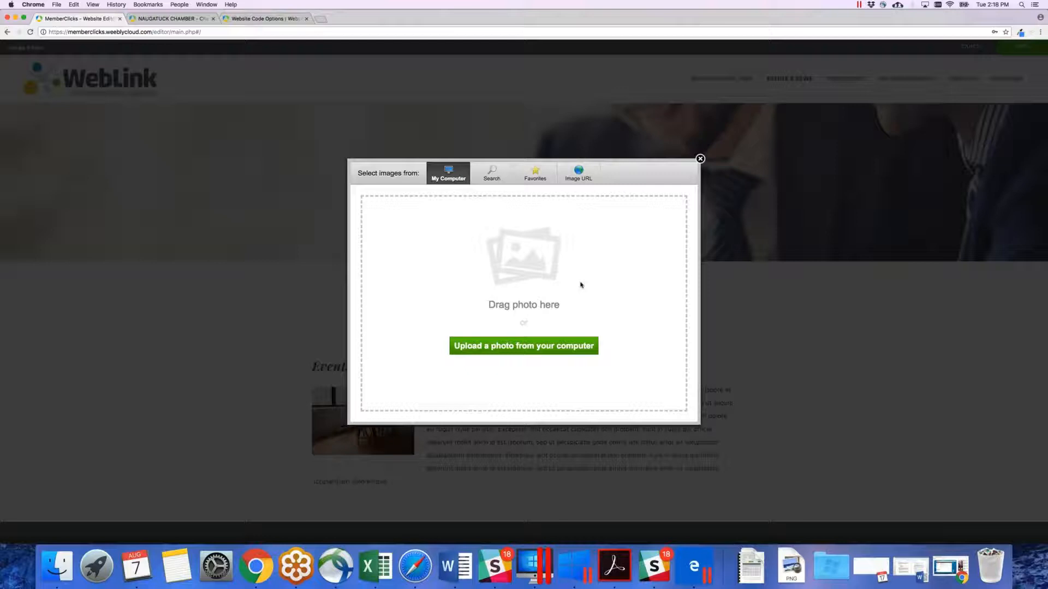
{"action": "left_click", "coordinate": [700, 159]}
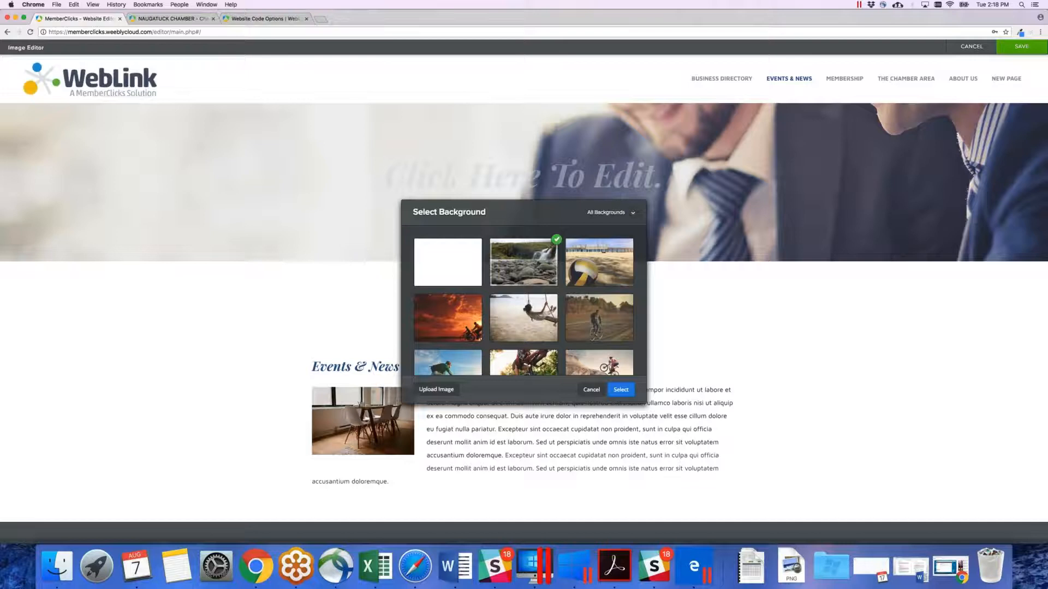
{"action": "scroll", "coordinate": [522, 300], "scroll_direction": "down", "scroll_amount": 6}
{"action": "scroll", "coordinate": [522, 300], "scroll_direction": "down", "scroll_amount": 6}
{"action": "scroll", "coordinate": [530, 306], "scroll_direction": "down", "scroll_amount": 6}
{"action": "scroll", "coordinate": [531, 307], "scroll_direction": "down", "scroll_amount": 6}
{"action": "scroll", "coordinate": [531, 307], "scroll_direction": "down", "scroll_amount": 5}
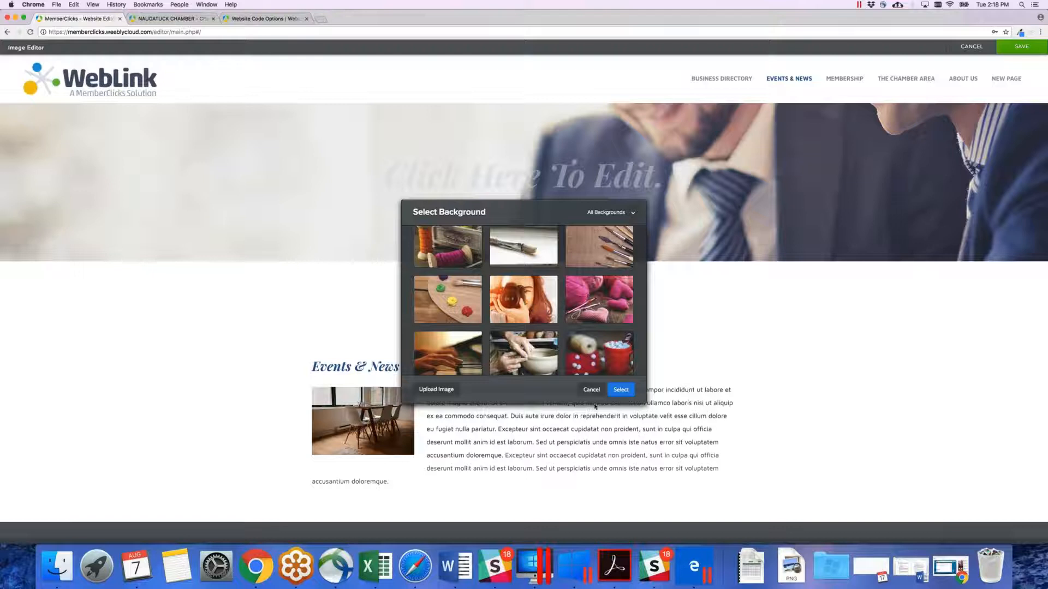
Try the waterfall stock photo as the header image, and cancel the image edit
{"action": "left_click", "coordinate": [621, 389]}
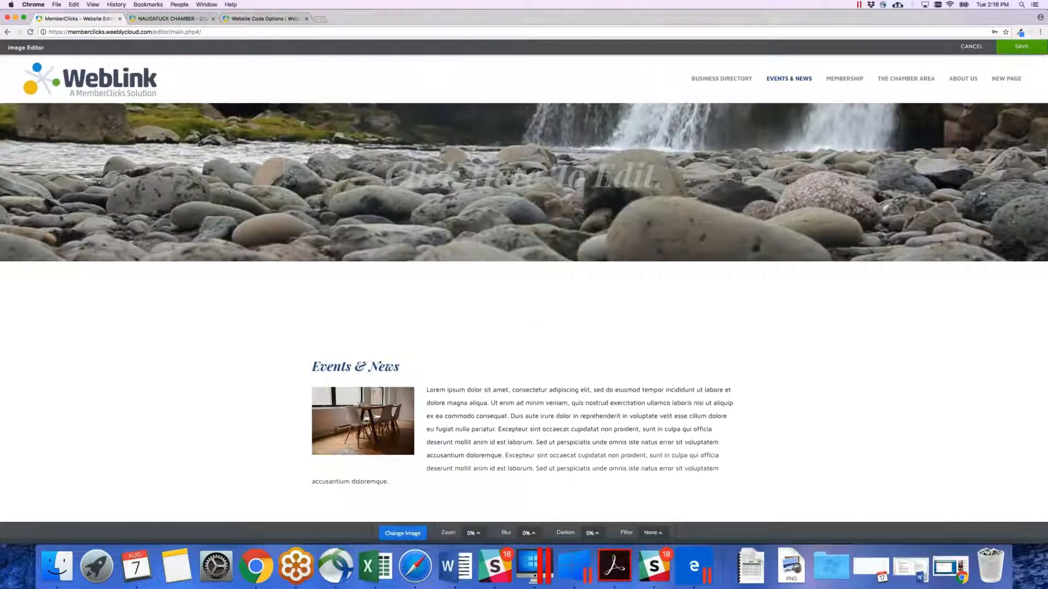
{"action": "right_click", "coordinate": [518, 221]}
{"action": "left_click", "coordinate": [491, 244]}
{"action": "right_click", "coordinate": [521, 239]}
{"action": "left_click", "coordinate": [454, 328]}
{"action": "left_click", "coordinate": [974, 47]}
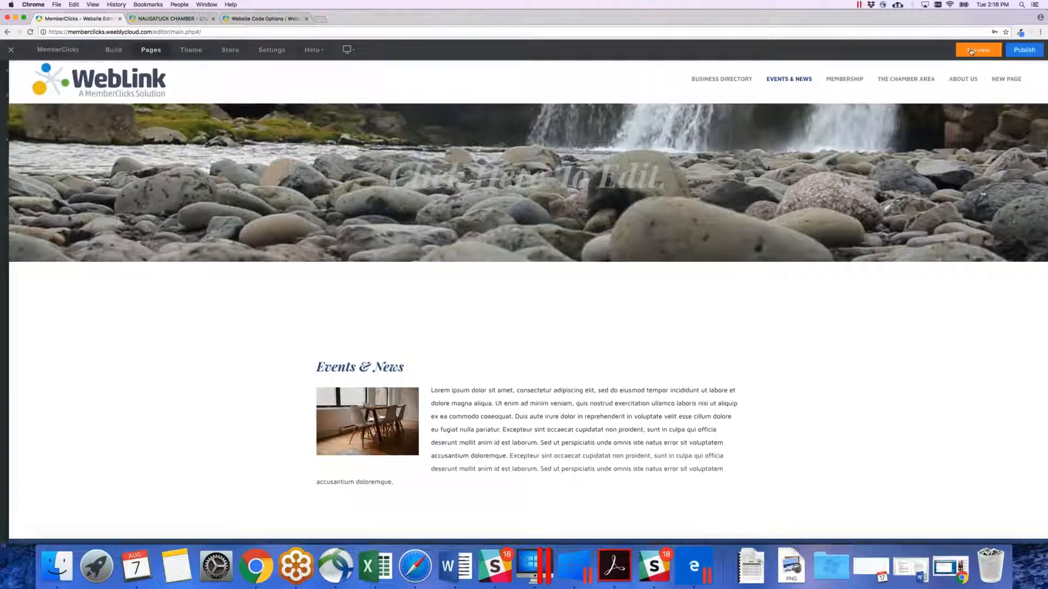
Switch the Events & News header background to Color and look through its advanced options and colour picker
{"action": "left_click", "coordinate": [553, 242]}
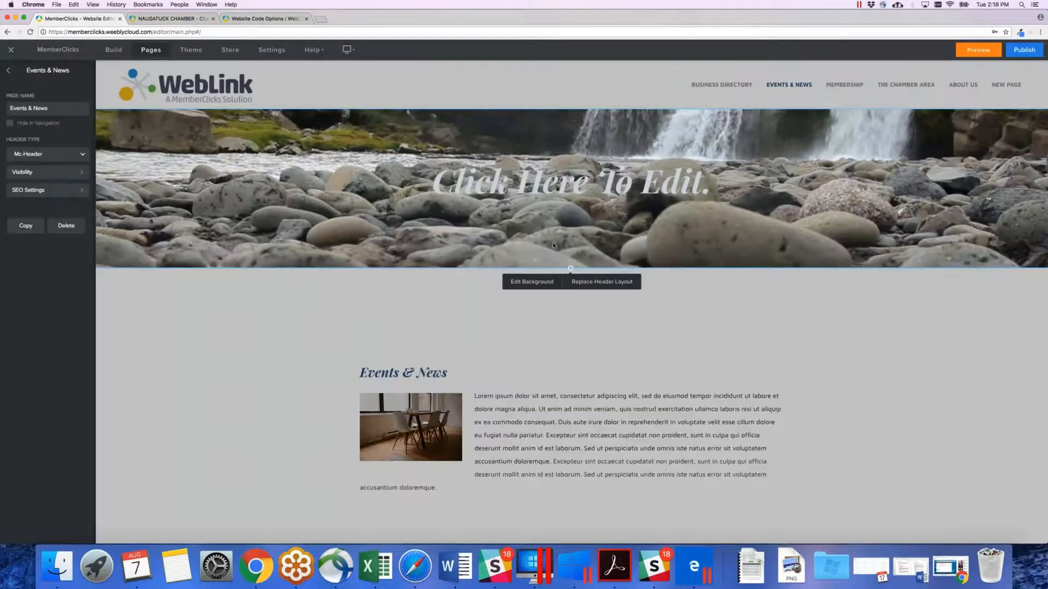
{"action": "left_click", "coordinate": [532, 283]}
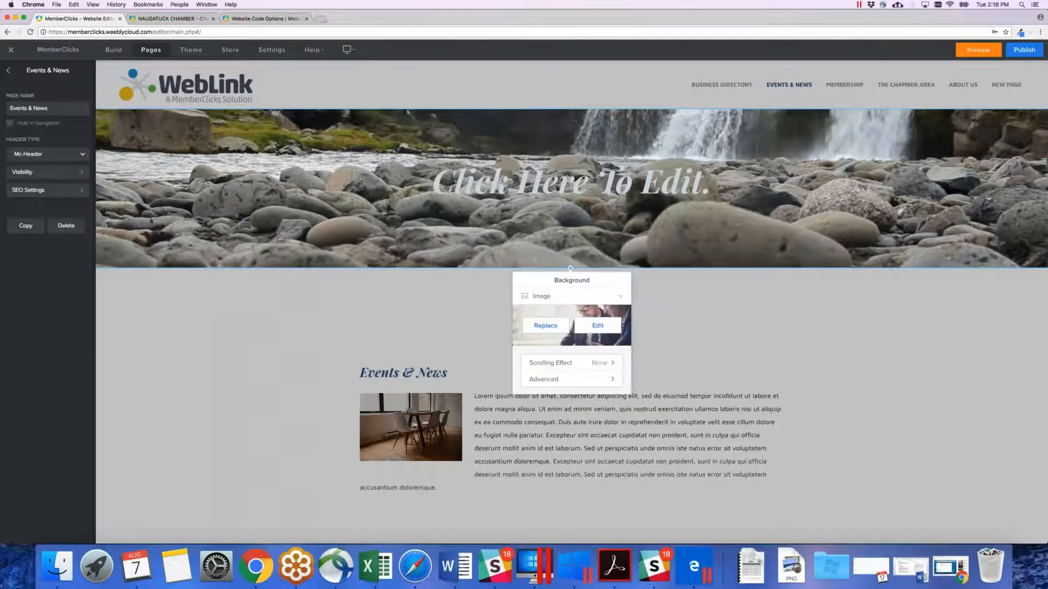
{"action": "left_click", "coordinate": [619, 299]}
{"action": "left_click", "coordinate": [539, 315]}
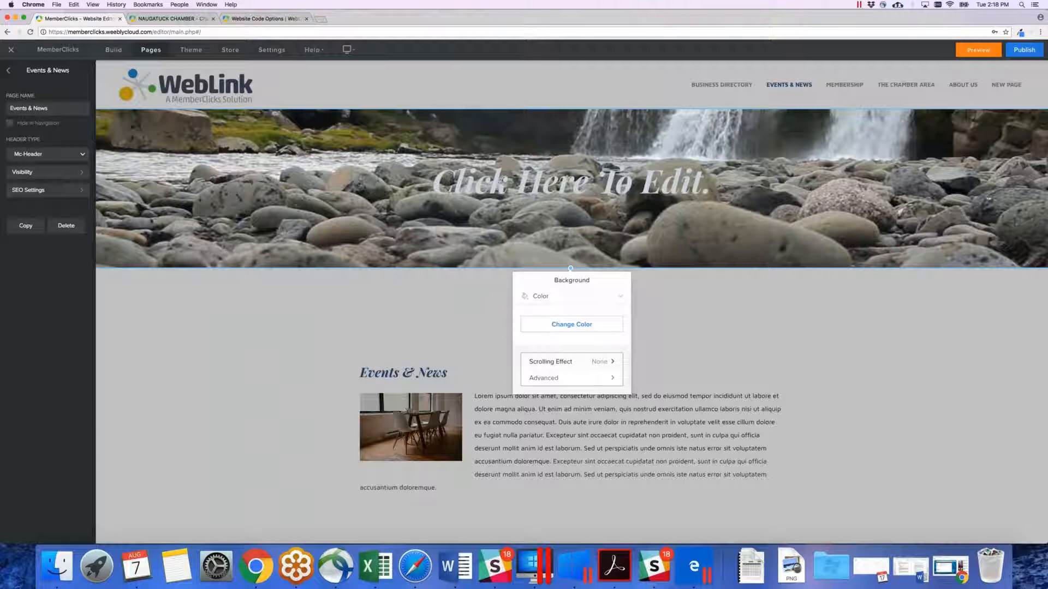
{"action": "left_click", "coordinate": [545, 378]}
{"action": "left_click", "coordinate": [523, 280]}
{"action": "left_click", "coordinate": [579, 327]}
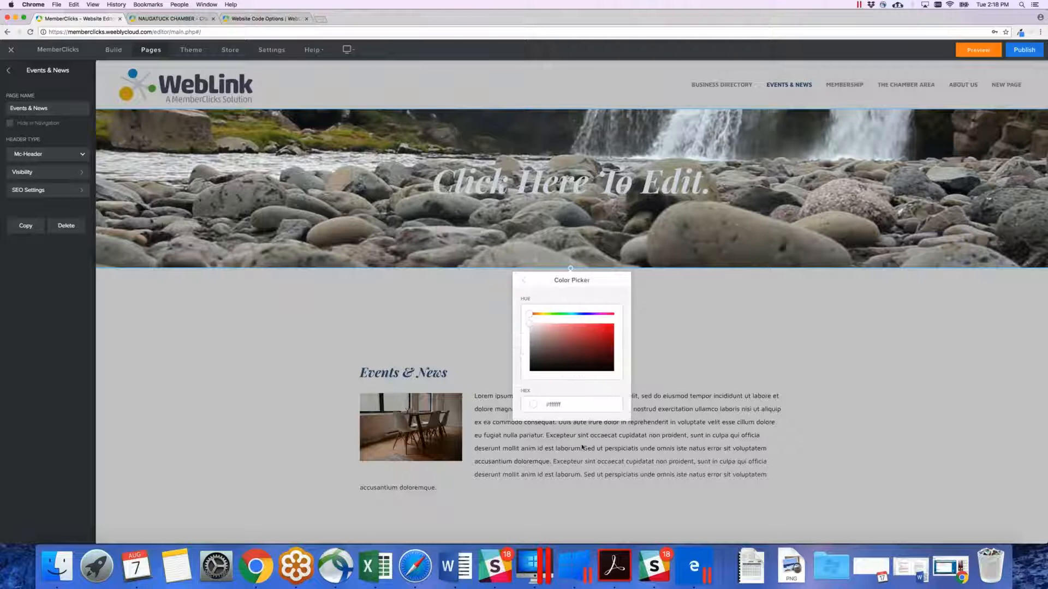
{"action": "double_click", "coordinate": [543, 404]}
{"action": "left_click", "coordinate": [524, 282]}
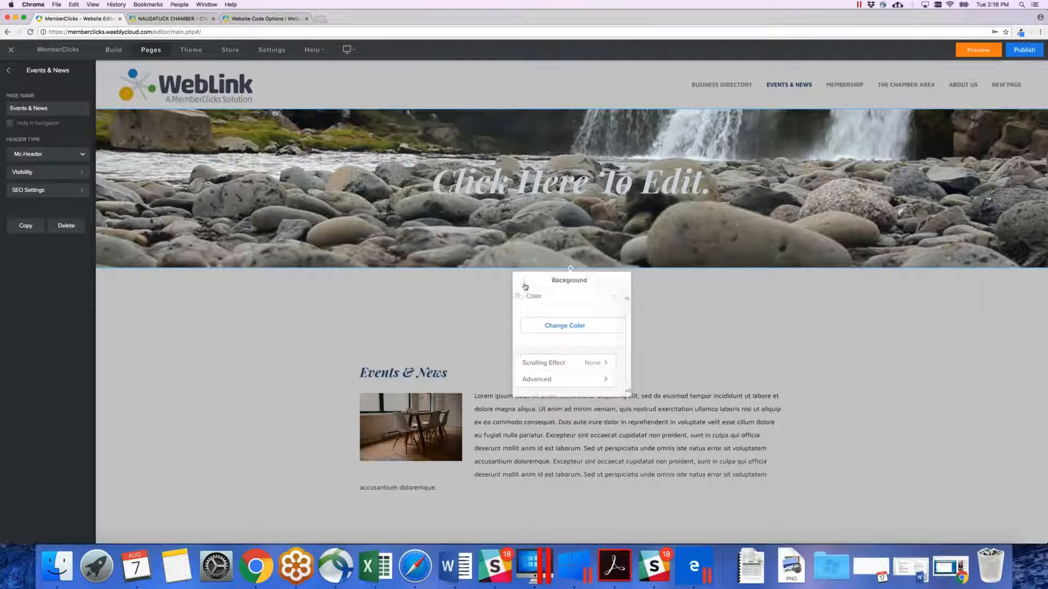
Set the Events & News header background to Gradient and reopen the background type choices
{"action": "left_click", "coordinate": [619, 297]}
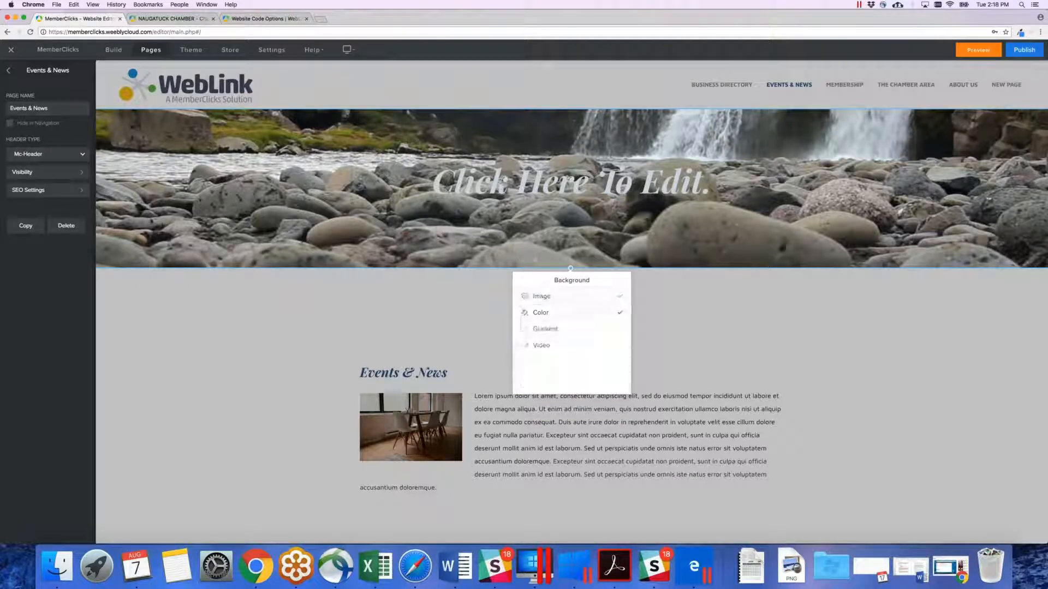
{"action": "left_click", "coordinate": [544, 330]}
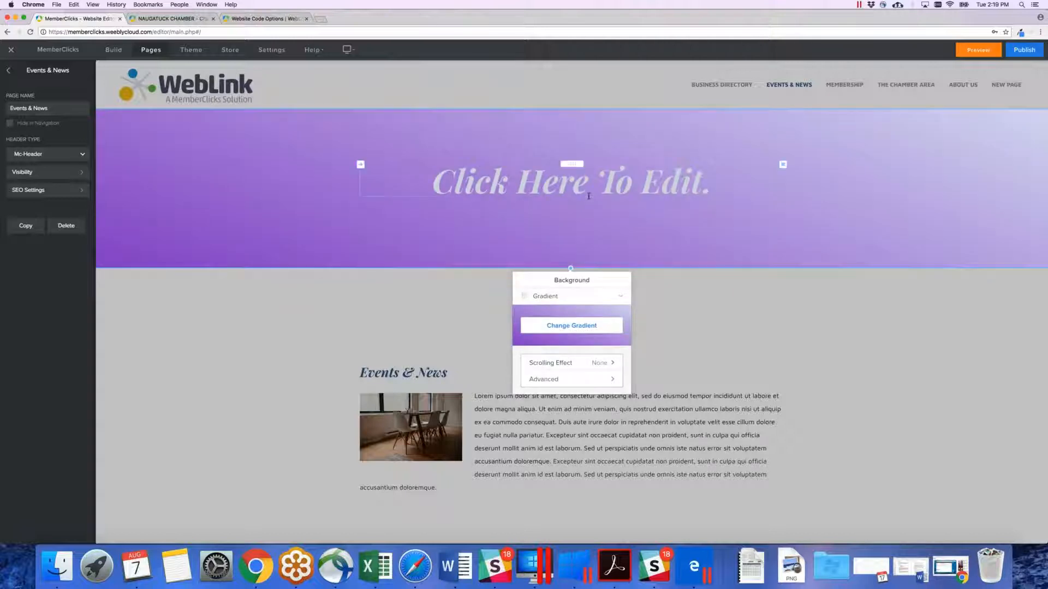
{"action": "left_click", "coordinate": [617, 298]}
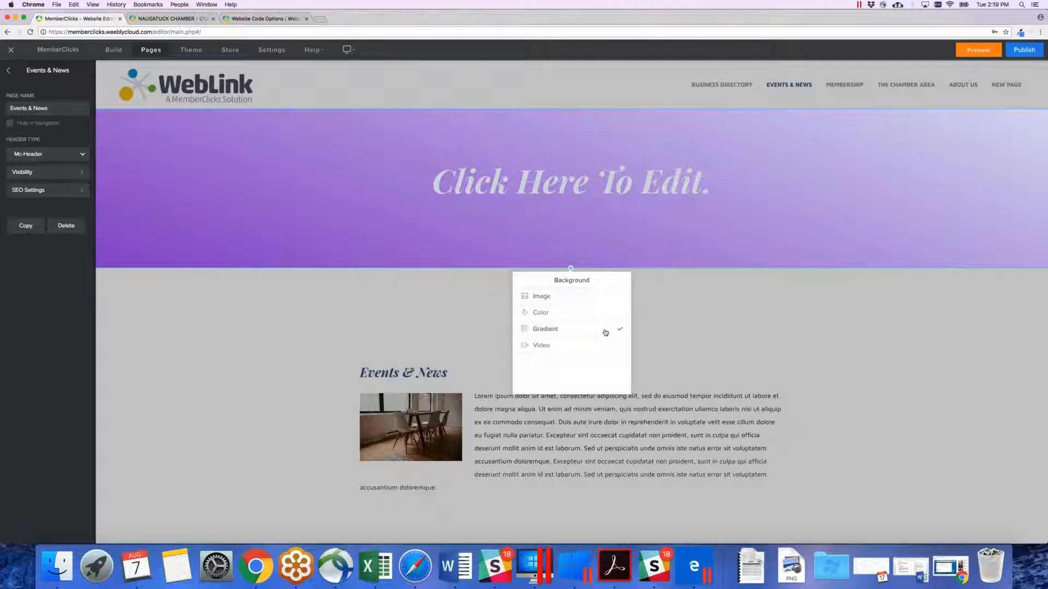
Open the Gradient Builder to look at its angle and colour settings, and return to the background type choices
{"action": "left_click", "coordinate": [582, 335]}
{"action": "left_click", "coordinate": [582, 335]}
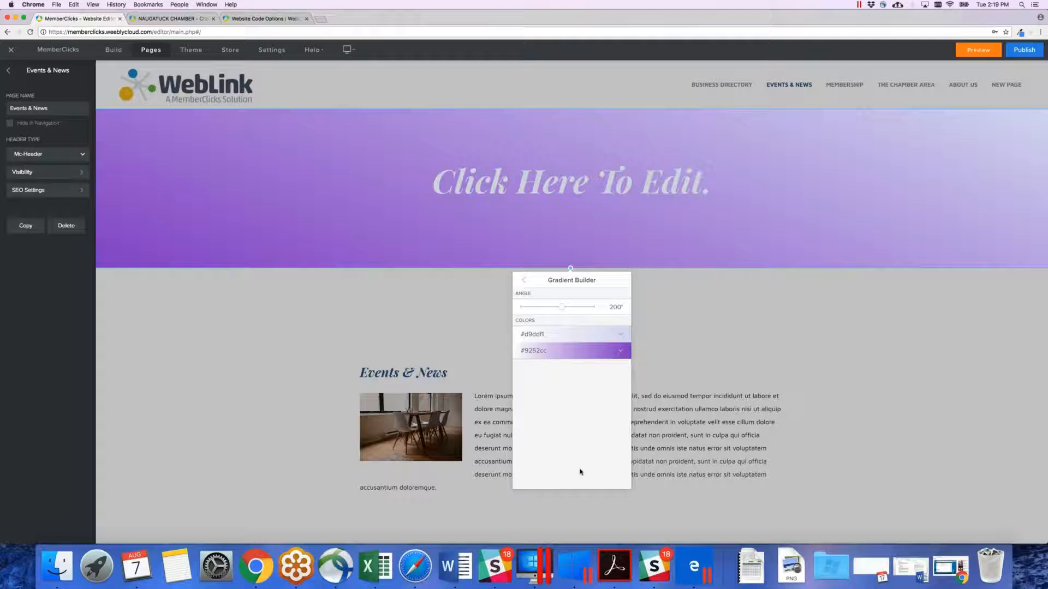
{"action": "left_click", "coordinate": [524, 280]}
{"action": "left_click", "coordinate": [618, 296]}
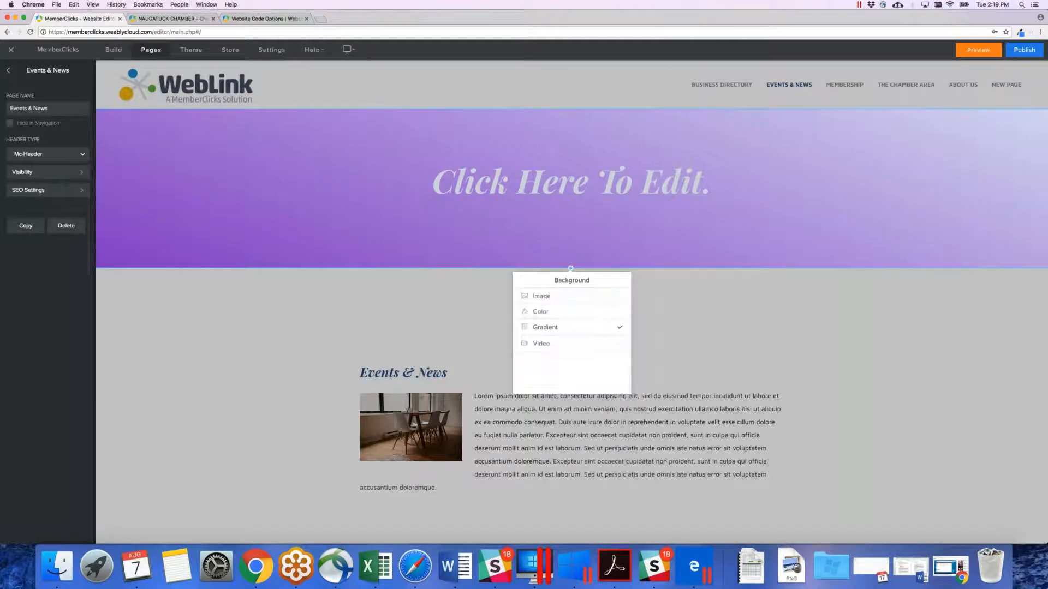
Switch the Events & News header background to Video and look through its preview, loop, scrolling effect and advanced options
{"action": "left_click", "coordinate": [555, 348]}
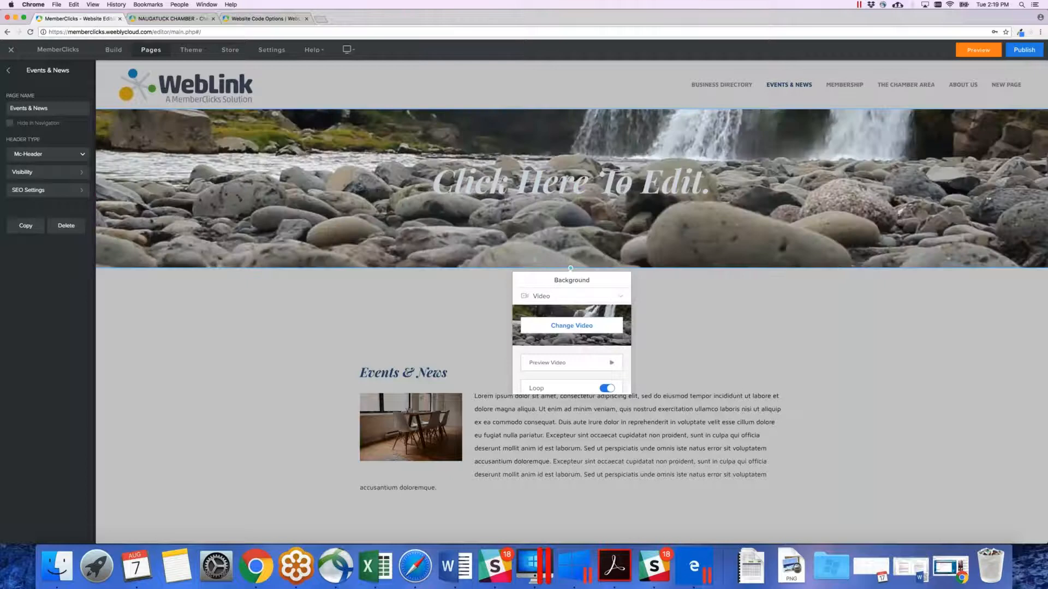
{"action": "scroll", "coordinate": [572, 349], "scroll_direction": "down", "scroll_amount": 3}
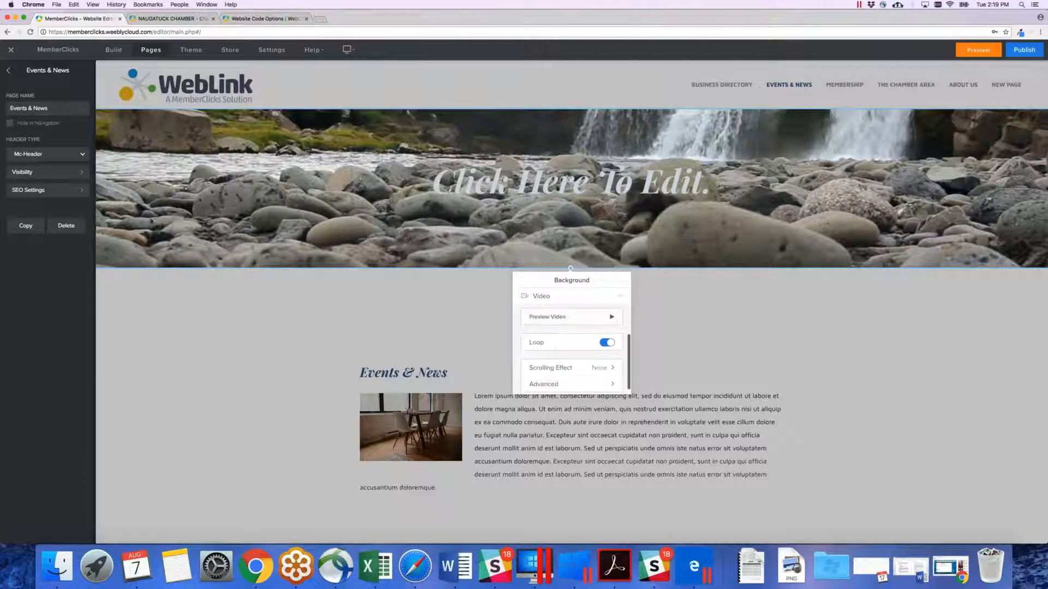
{"action": "scroll", "coordinate": [571, 350], "scroll_direction": "up", "scroll_amount": 3}
{"action": "left_click_drag", "start_coordinate": [628, 360], "coordinate": [628, 358]}
Change the header background video to the ocean waves clip from the gallery and save the background
{"action": "left_click", "coordinate": [580, 326]}
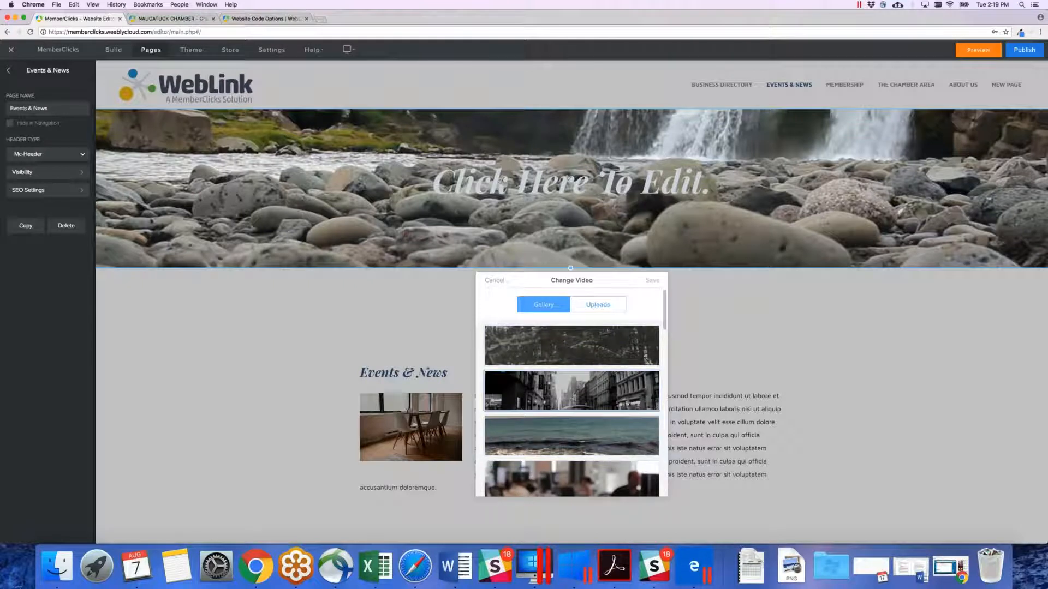
{"action": "scroll", "coordinate": [577, 452], "scroll_direction": "down", "scroll_amount": 1}
{"action": "scroll", "coordinate": [577, 451], "scroll_direction": "down", "scroll_amount": 3}
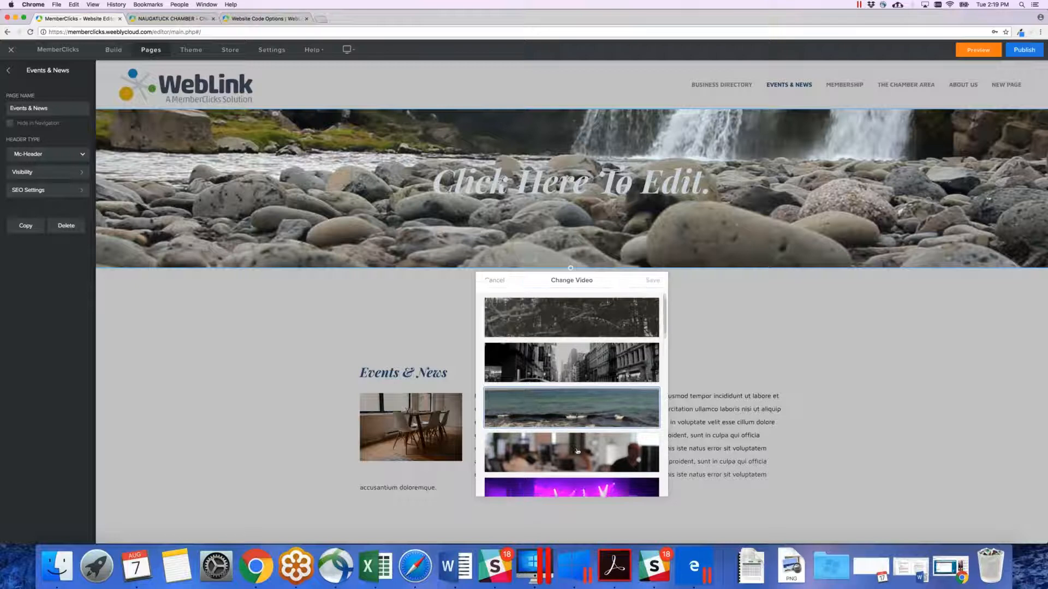
{"action": "left_click", "coordinate": [573, 395]}
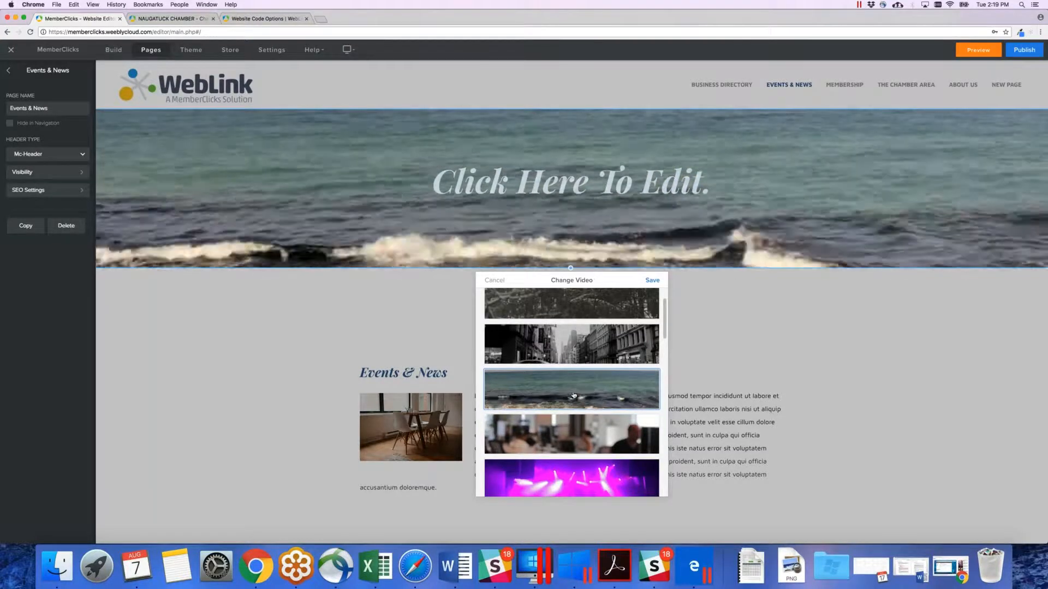
{"action": "left_click", "coordinate": [652, 280]}
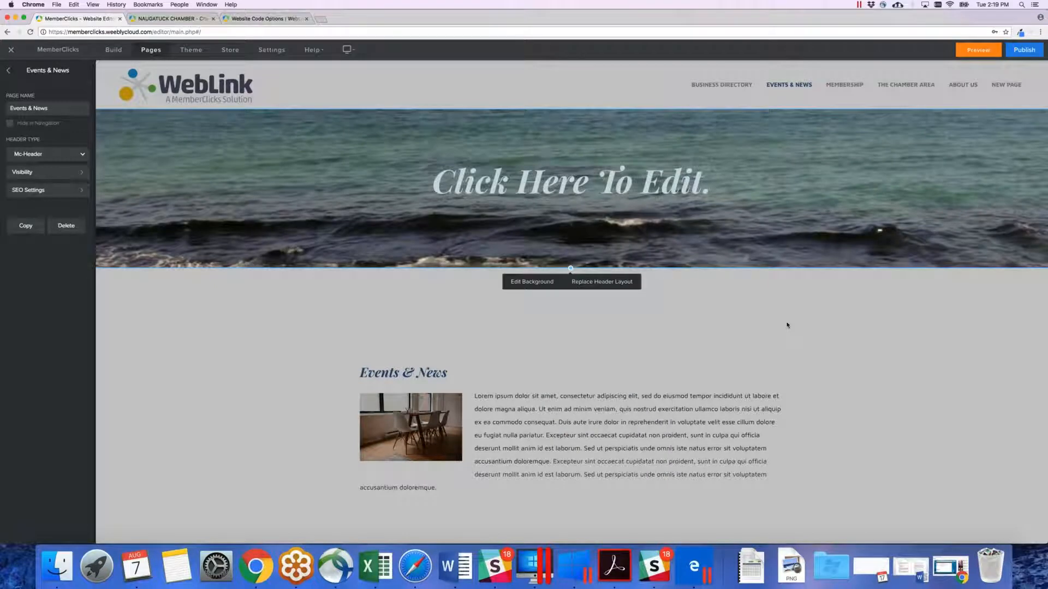
Publish the website and view the live home page, closing the publish notice once back in the editor
{"action": "left_click", "coordinate": [1024, 50]}
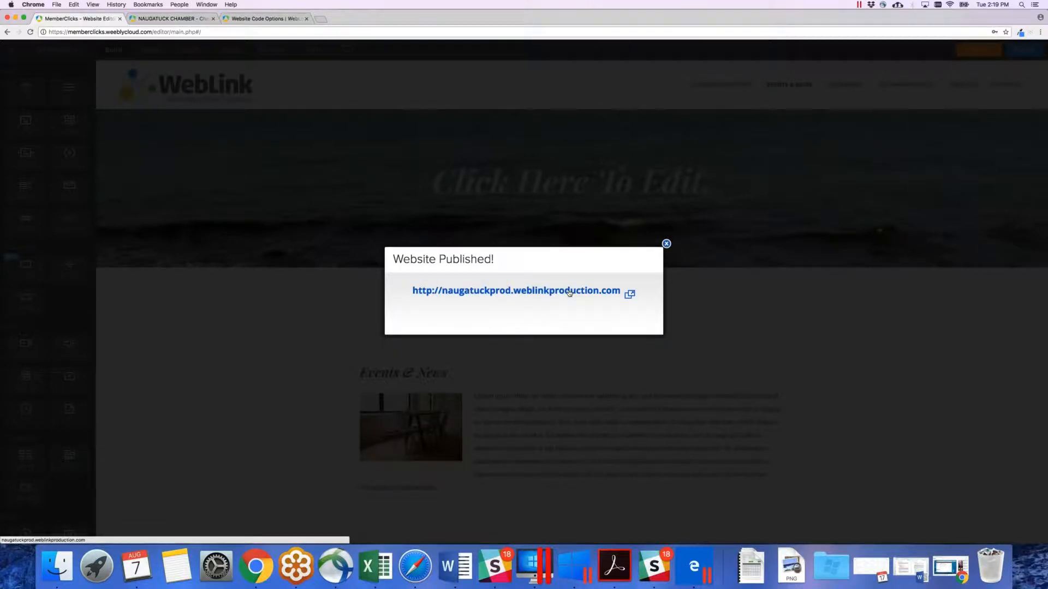
{"action": "left_click", "coordinate": [575, 295]}
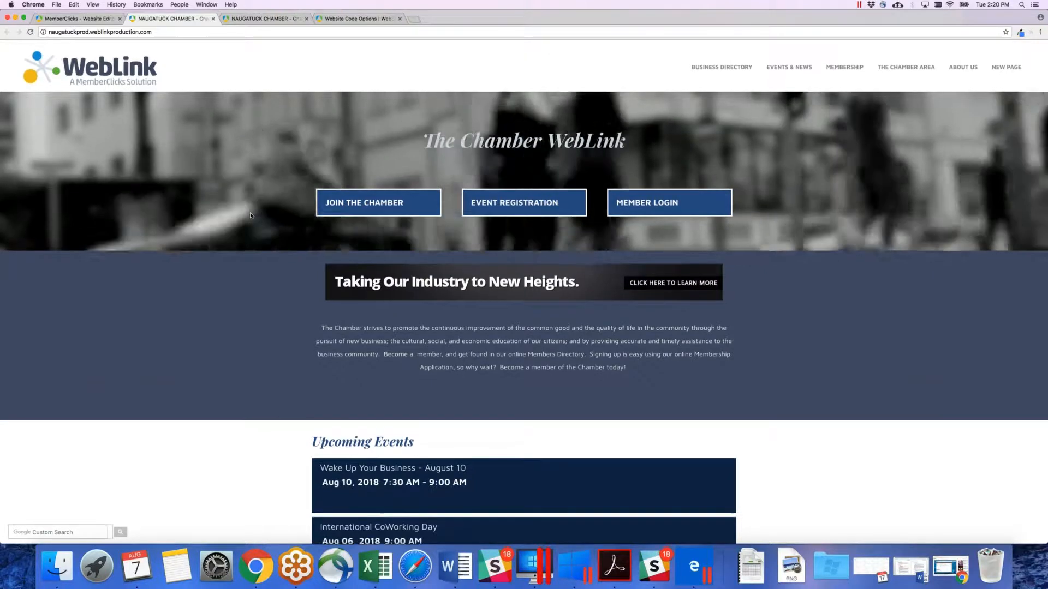
{"action": "scroll", "coordinate": [251, 215], "scroll_direction": "down", "scroll_amount": 2}
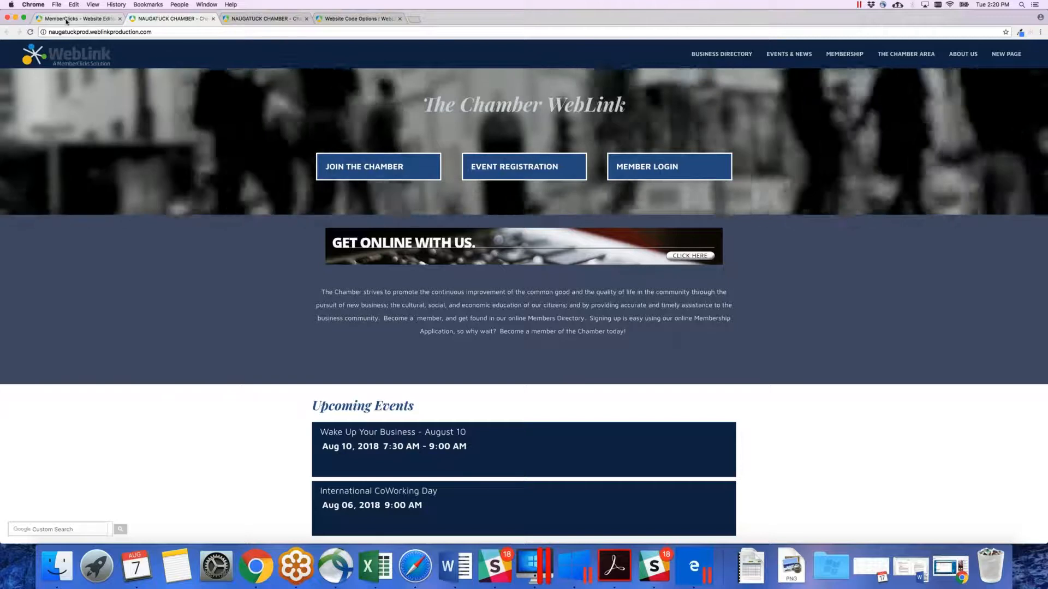
{"action": "left_click", "coordinate": [66, 19]}
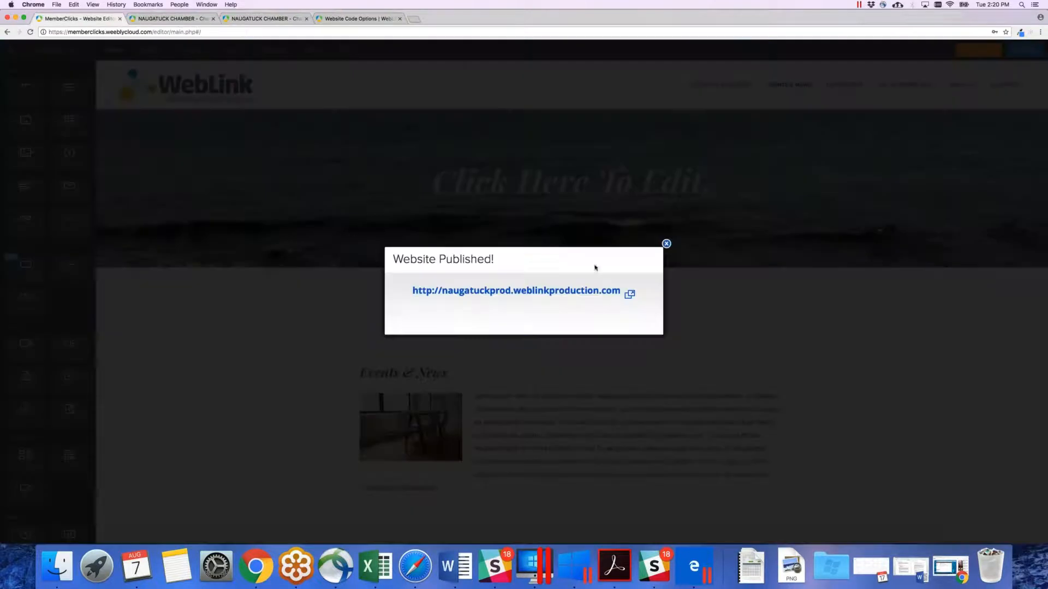
{"action": "left_click", "coordinate": [666, 244]}
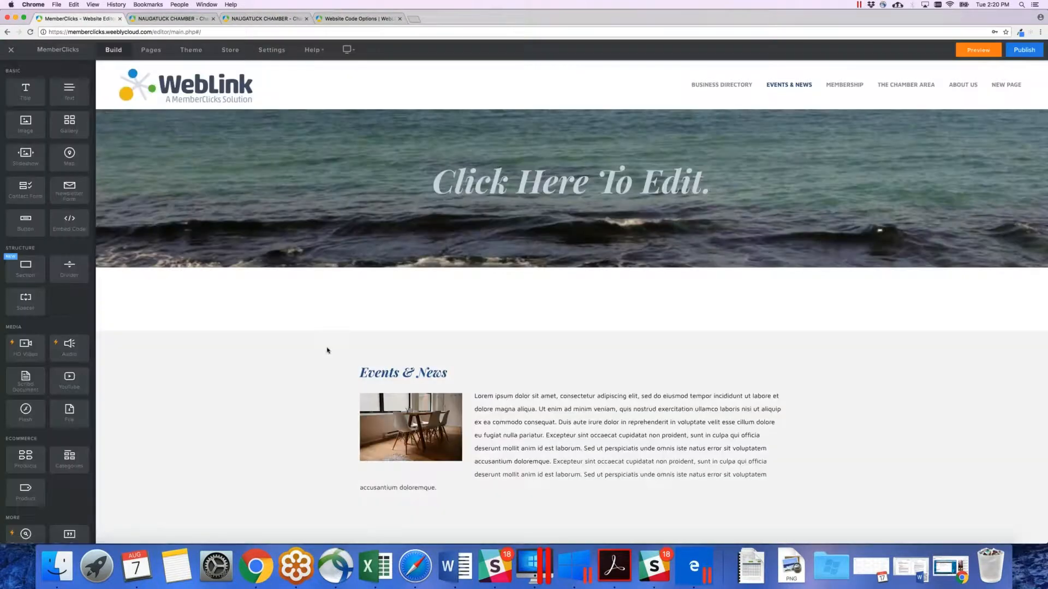
Show the Paste and Match Style option at the end of the Events & News body text without pasting anything
{"action": "scroll", "coordinate": [573, 312], "scroll_direction": "down", "scroll_amount": 3}
{"action": "double_click", "coordinate": [572, 312]}
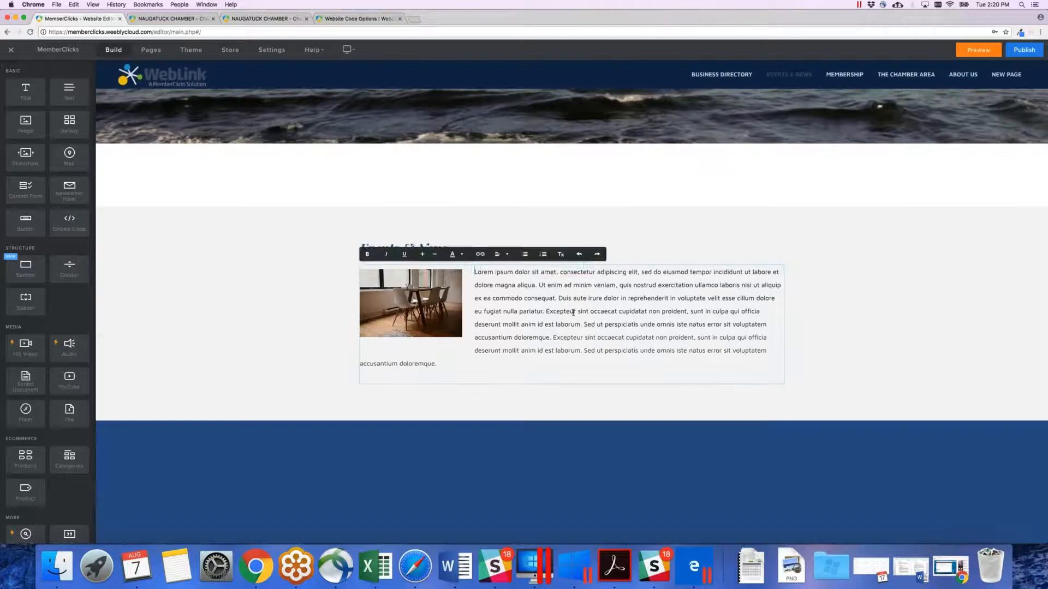
{"action": "double_click", "coordinate": [626, 352]}
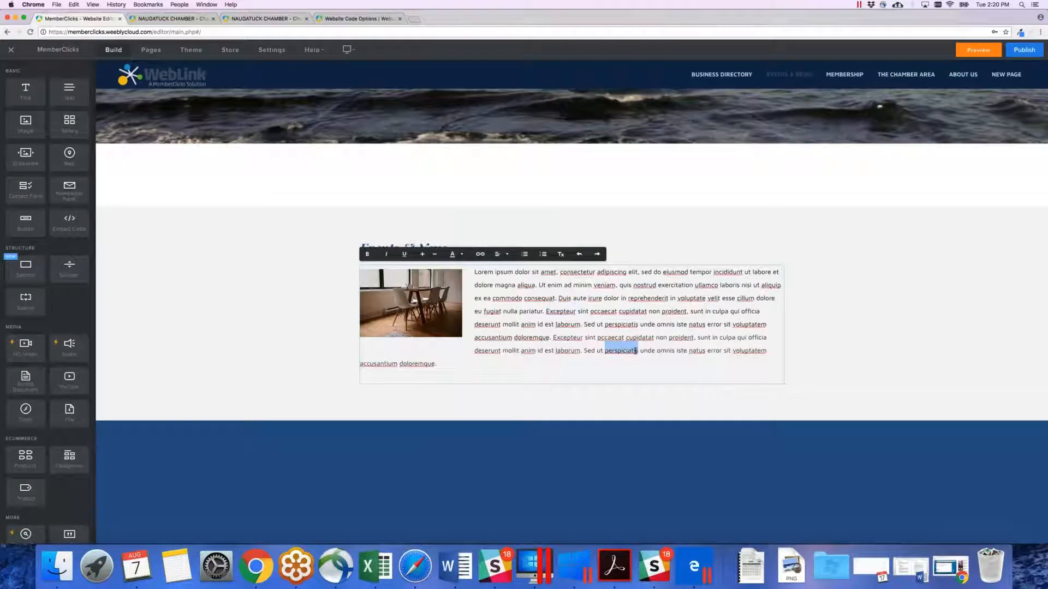
{"action": "left_click", "coordinate": [767, 351]}
{"action": "left_click", "coordinate": [472, 363]}
{"action": "right_click", "coordinate": [452, 365]}
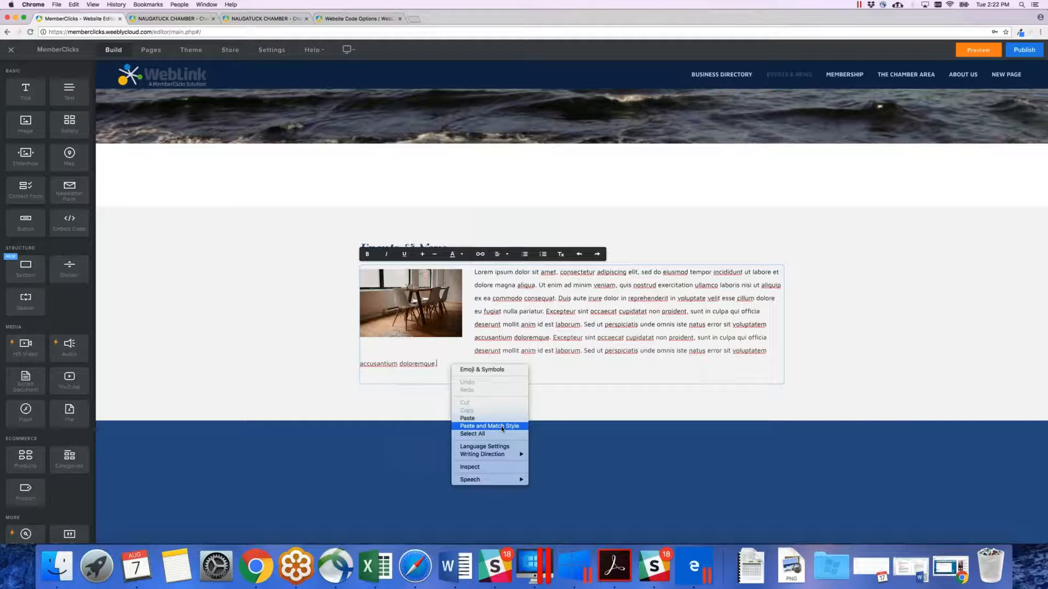
{"action": "left_click", "coordinate": [442, 365]}
{"action": "right_click", "coordinate": [453, 365]}
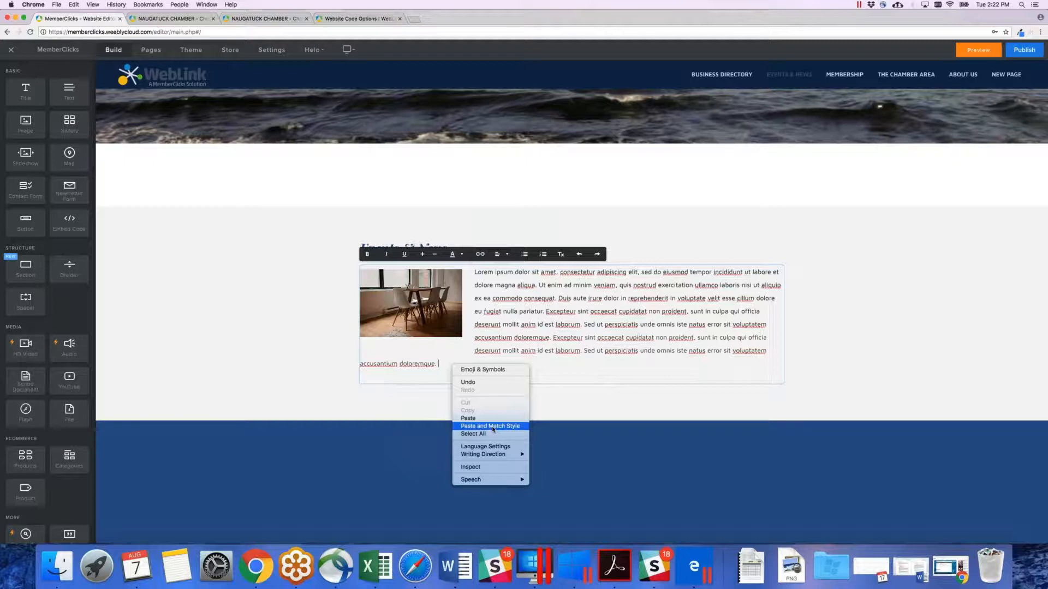
{"action": "left_click", "coordinate": [420, 396]}
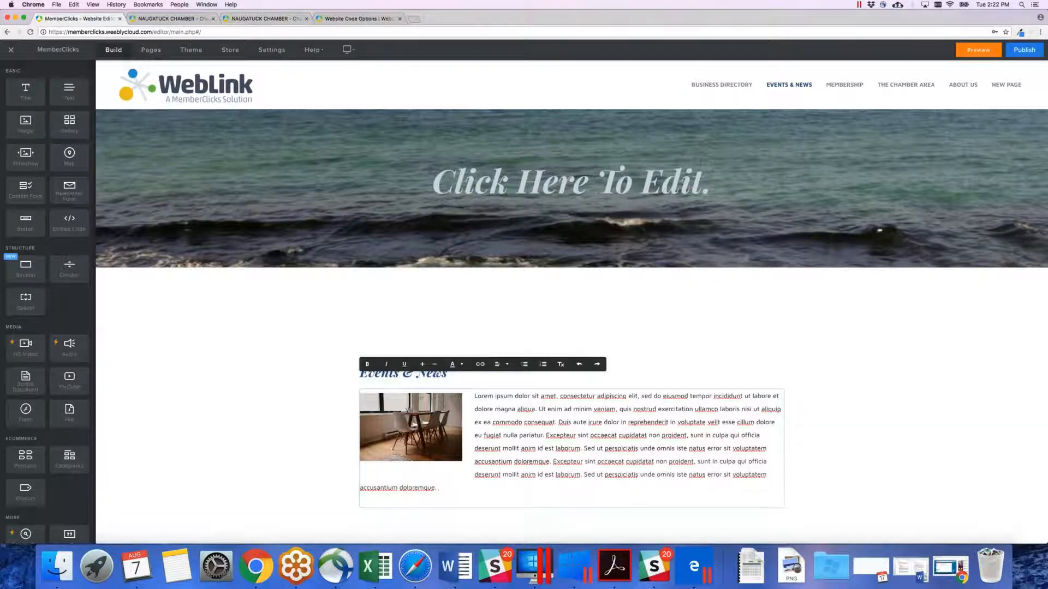
Go to the page list and examine the Chamber Calendar page's external link, tab opening and search engine settings
{"action": "left_click", "coordinate": [153, 51]}
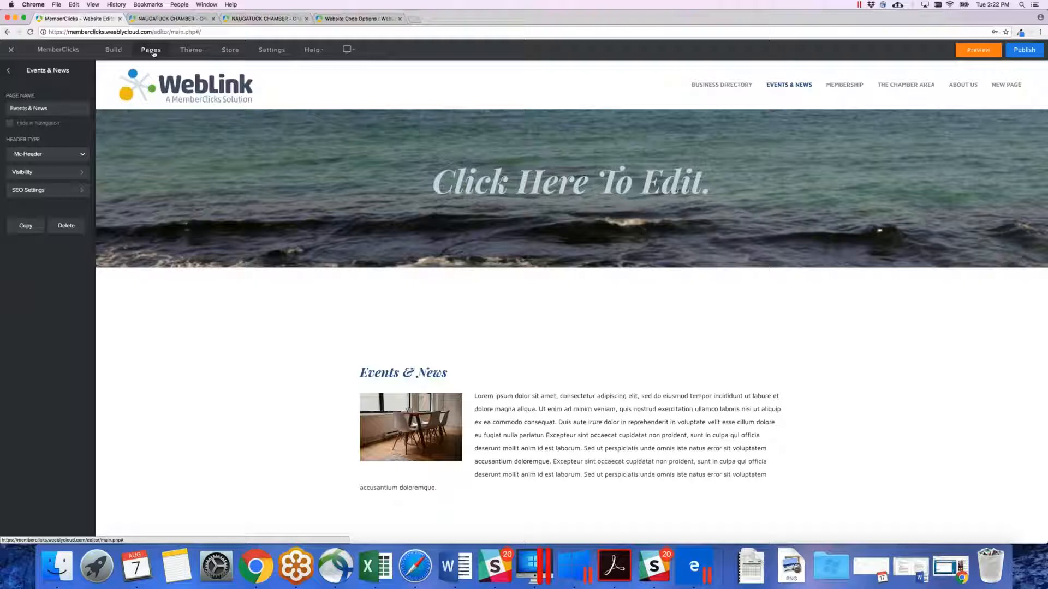
{"action": "left_click", "coordinate": [153, 51]}
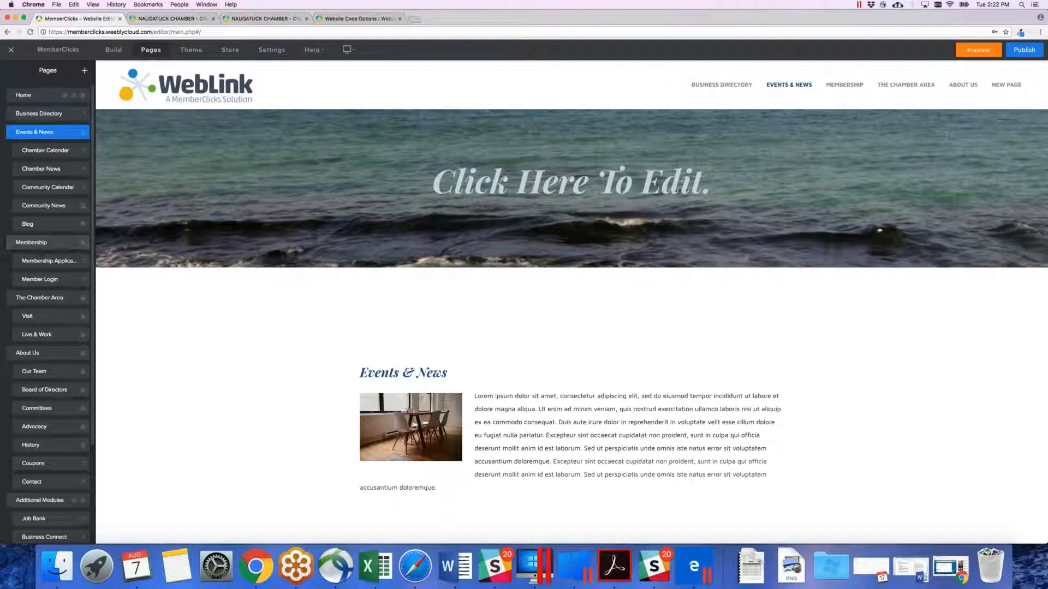
{"action": "left_click", "coordinate": [84, 153]}
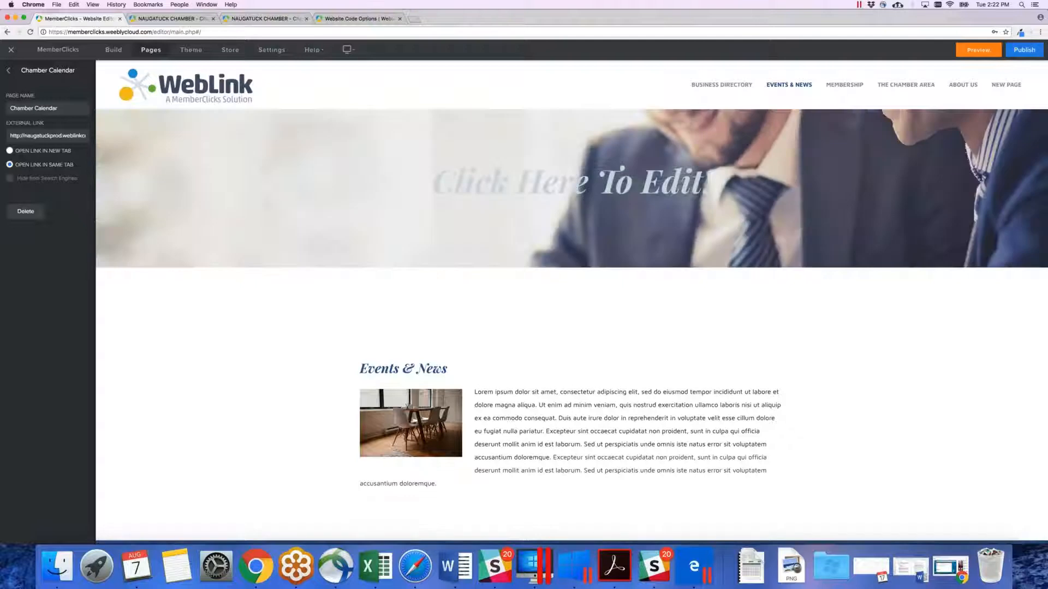
{"action": "left_click", "coordinate": [9, 70]}
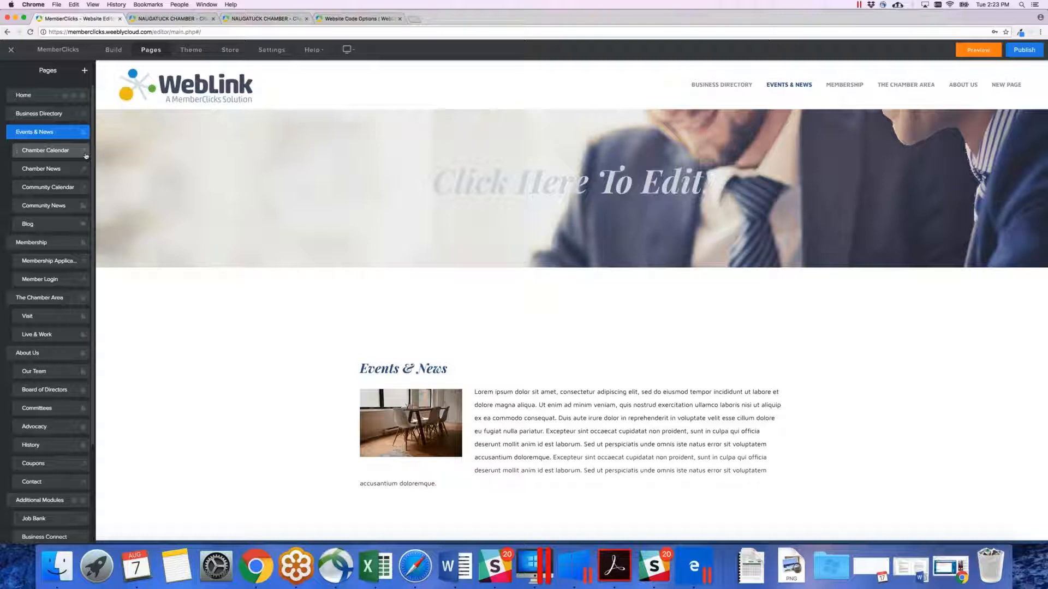
{"action": "left_click", "coordinate": [85, 155]}
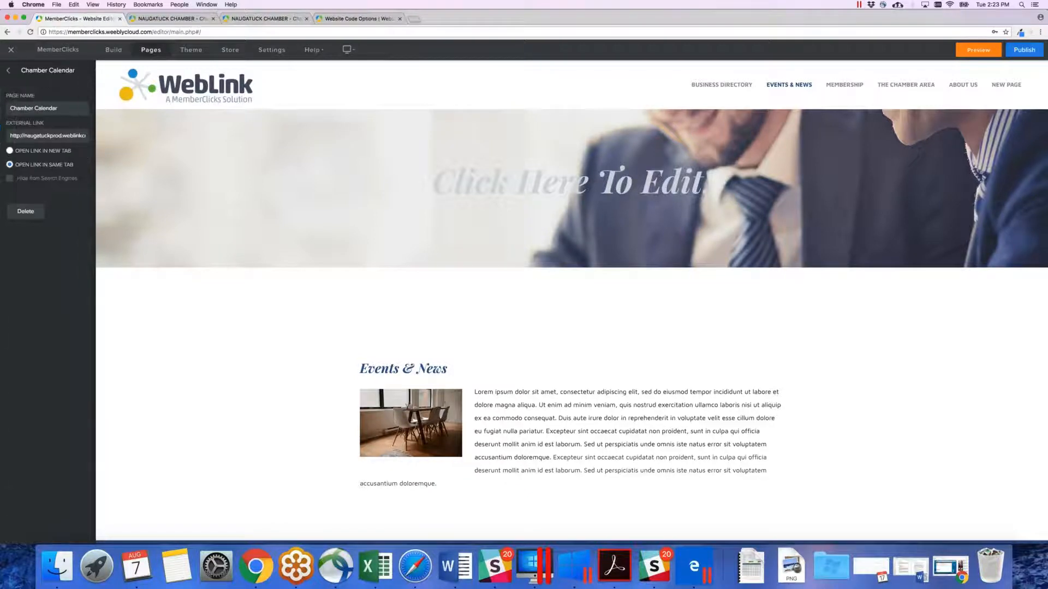
{"action": "left_click", "coordinate": [23, 179]}
{"action": "left_click", "coordinate": [9, 72]}
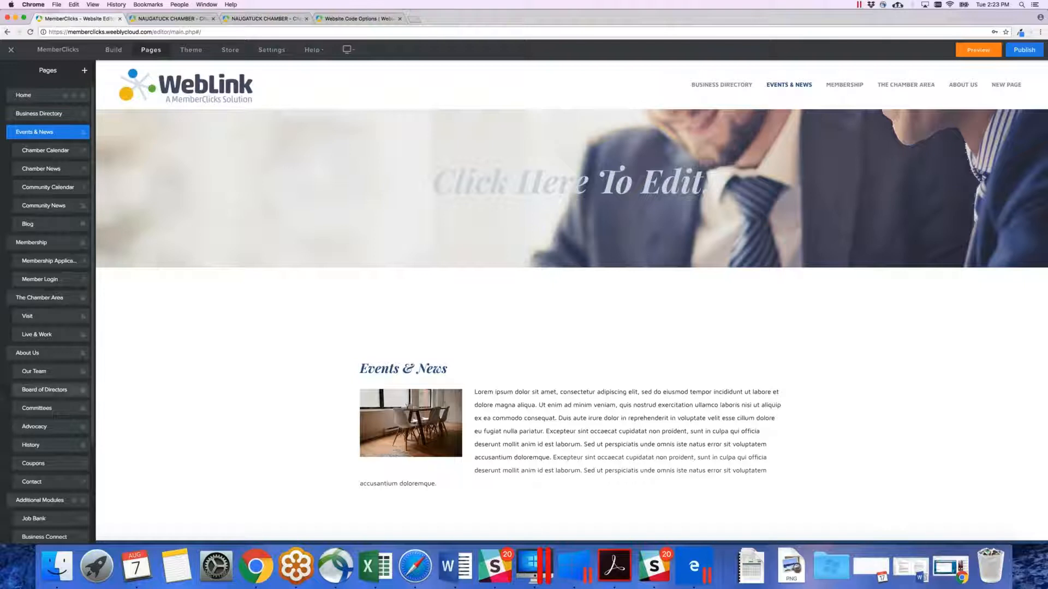
{"action": "scroll", "coordinate": [77, 403], "scroll_direction": "down", "scroll_amount": 5}
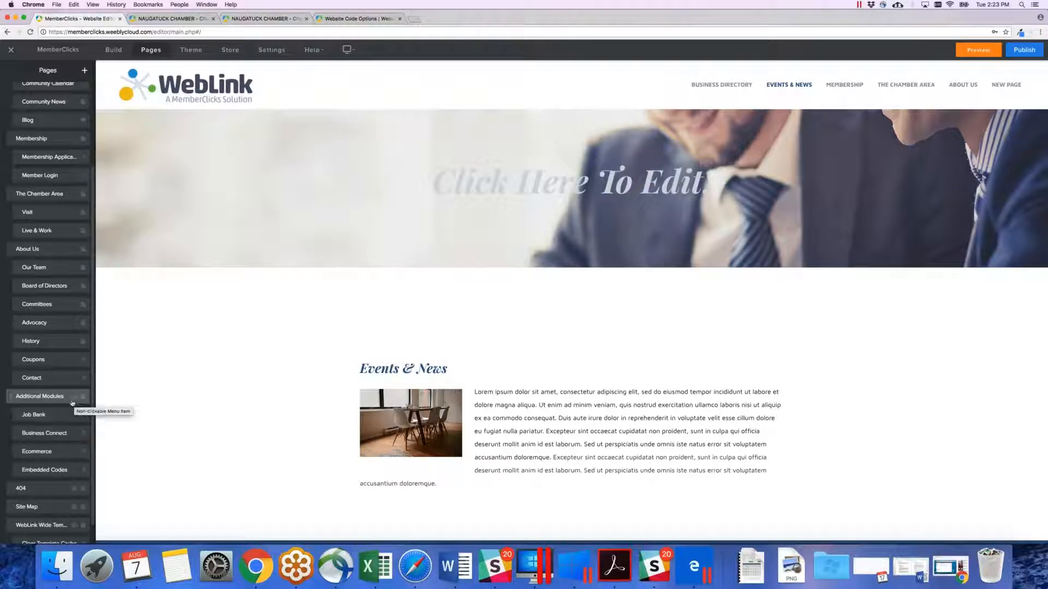
{"action": "scroll", "coordinate": [64, 487], "scroll_direction": "down", "scroll_amount": 2}
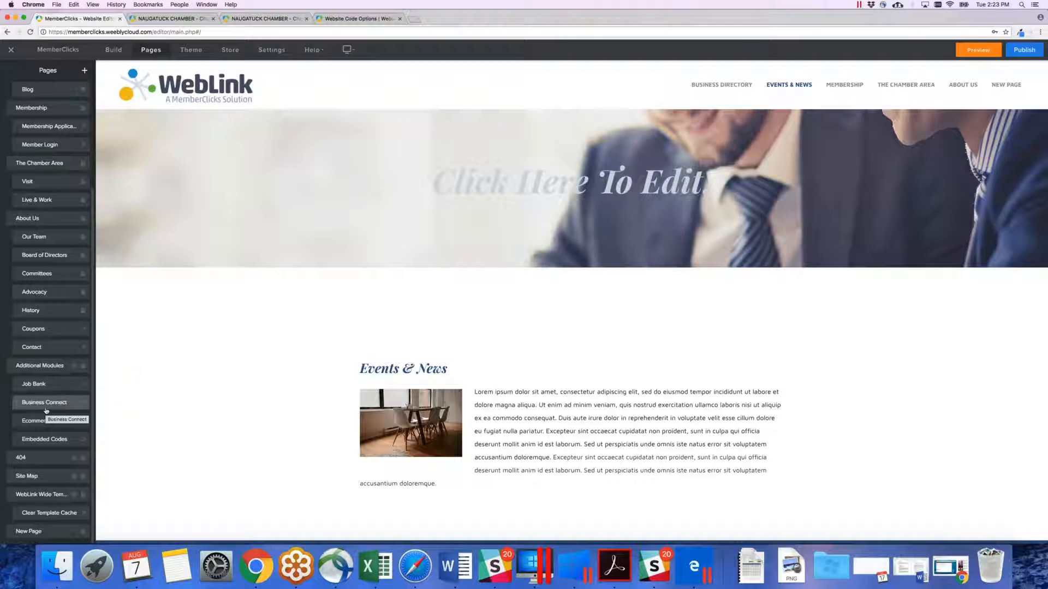
{"action": "left_click", "coordinate": [46, 439]}
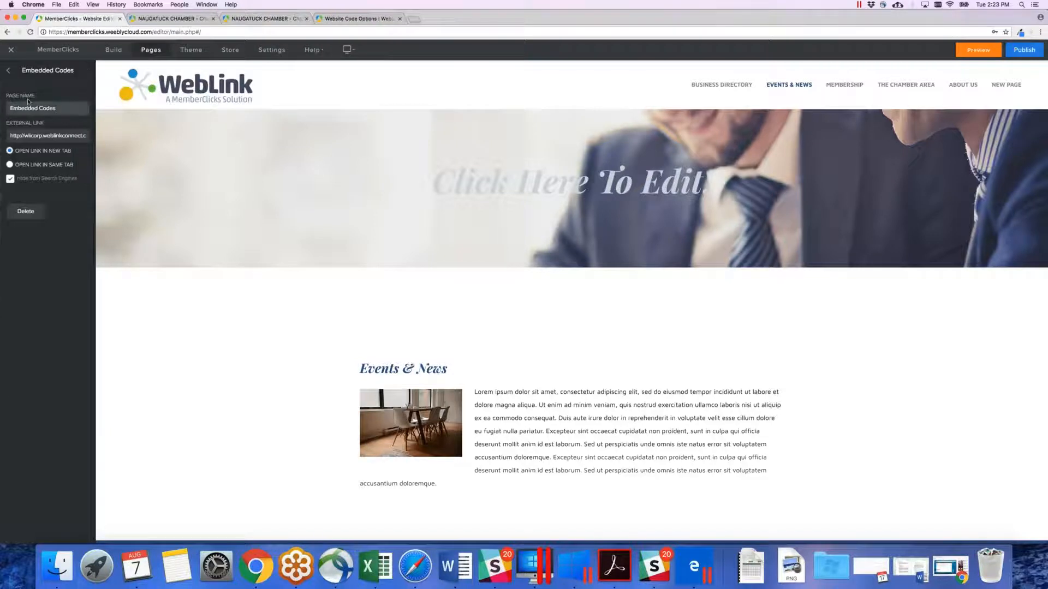
{"action": "triple_click", "coordinate": [59, 136]}
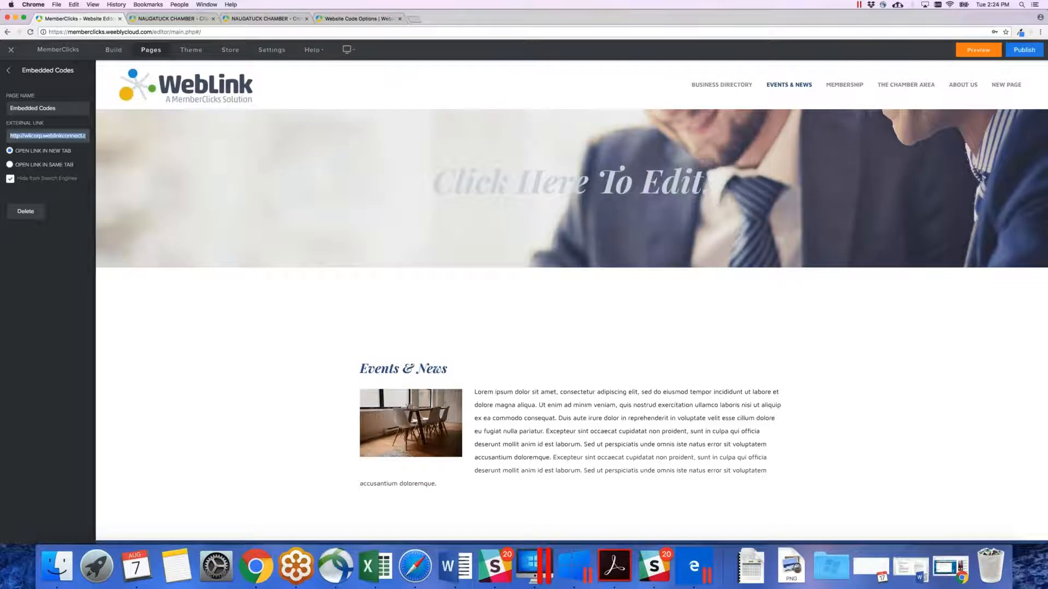
{"action": "left_click", "coordinate": [415, 19]}
{"action": "type", "text": "http://wlicorp.weblinkconnect.com/web/embedded-codes.aspx"}
{"action": "key", "text": "Return"}
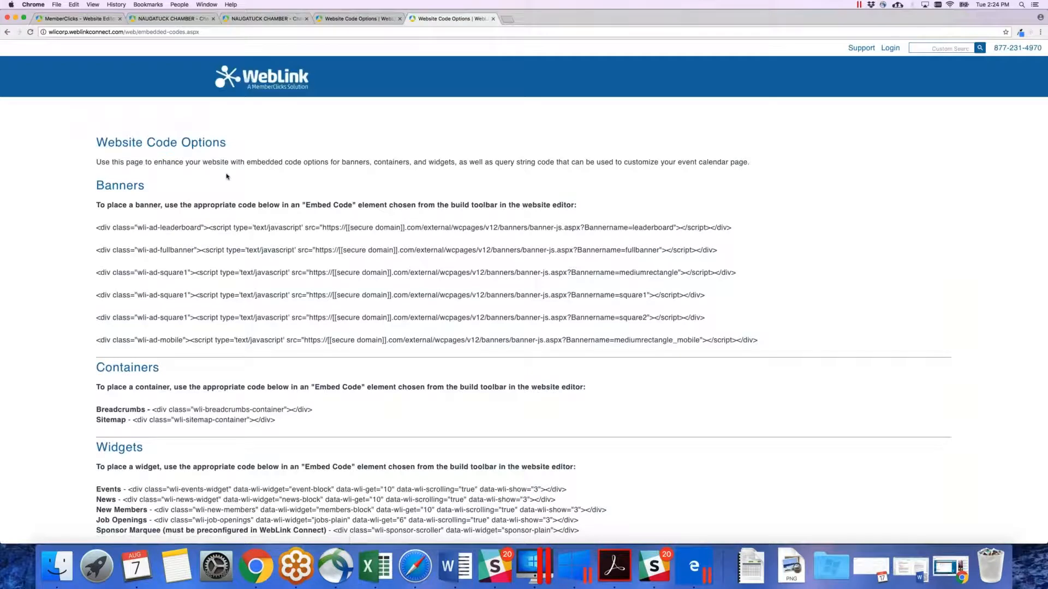
Examine the Website Code Options page's embed codes for banners, containers and widgets, plus the event calendar query strings
{"action": "scroll", "coordinate": [227, 177], "scroll_direction": "down", "scroll_amount": 5}
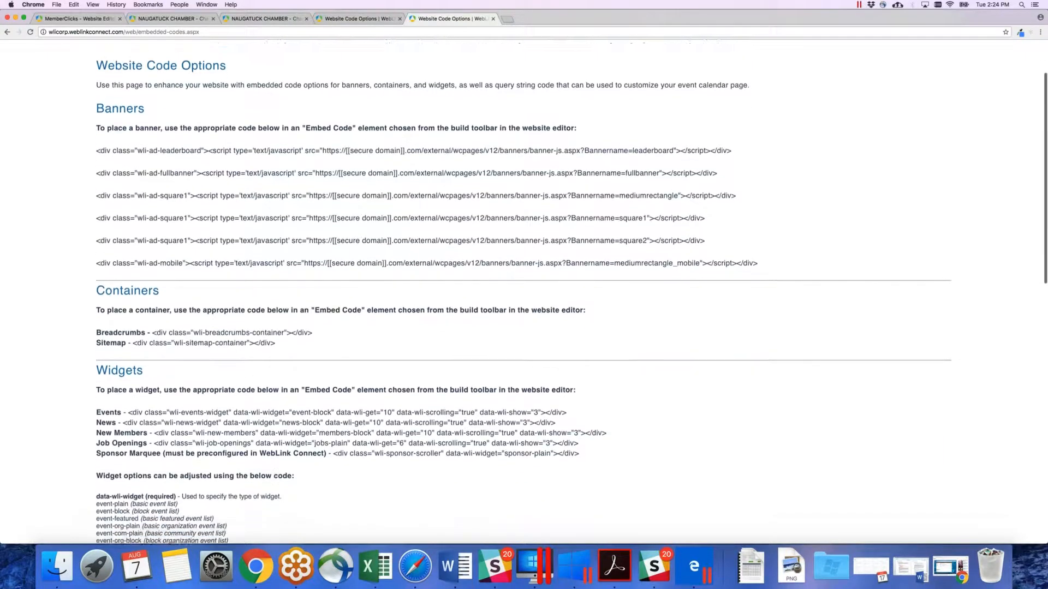
{"action": "scroll", "coordinate": [369, 73], "scroll_direction": "up", "scroll_amount": 5}
{"action": "scroll", "coordinate": [369, 72], "scroll_direction": "down", "scroll_amount": 10}
{"action": "scroll", "coordinate": [369, 73], "scroll_direction": "down", "scroll_amount": 15}
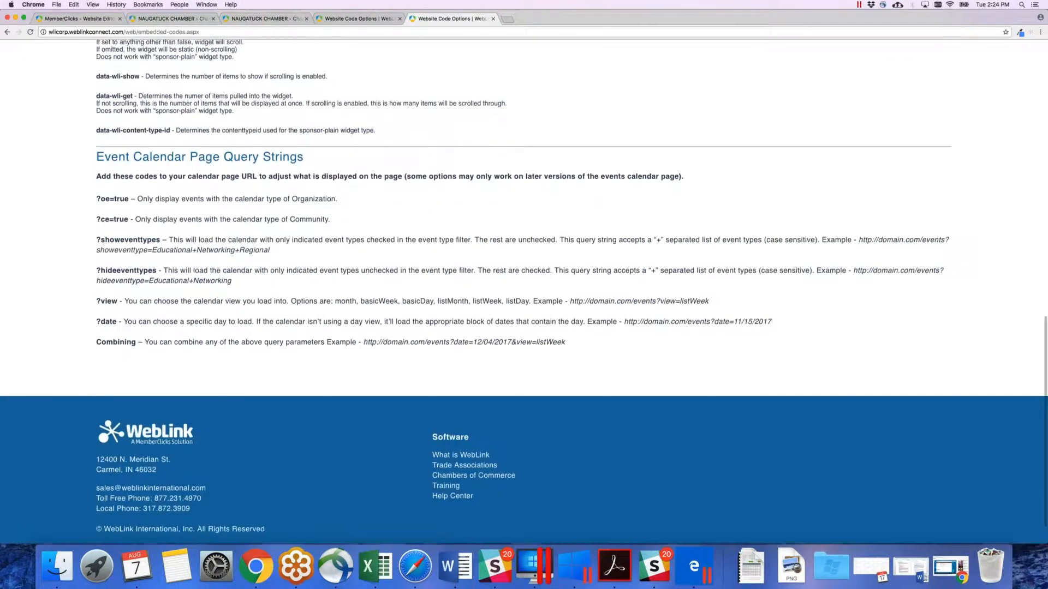
{"action": "scroll", "coordinate": [523, 286], "scroll_direction": "up", "scroll_amount": 20}
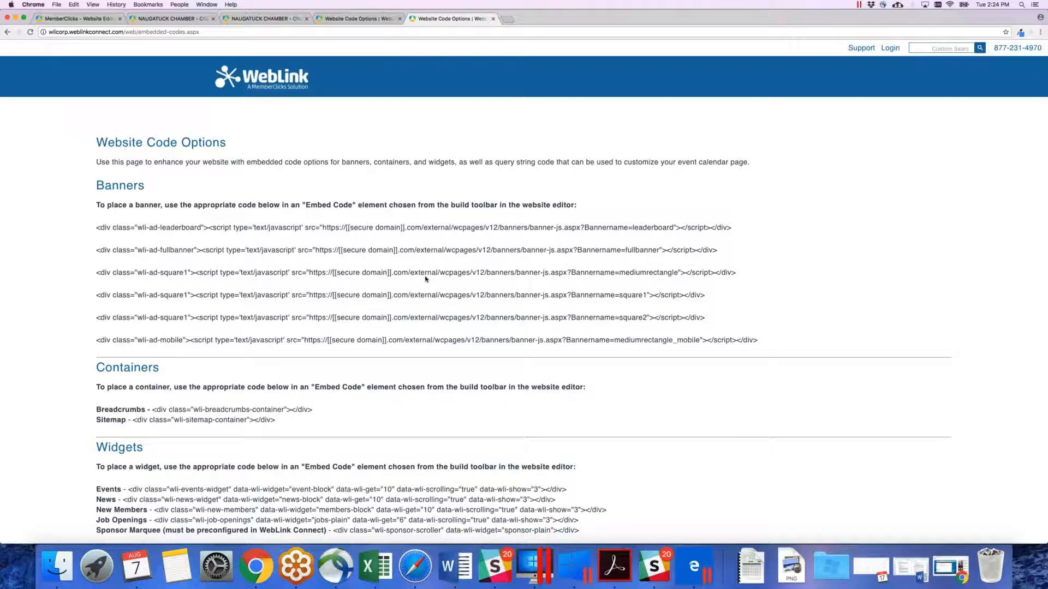
{"action": "scroll", "coordinate": [425, 279], "scroll_direction": "down", "scroll_amount": 15}
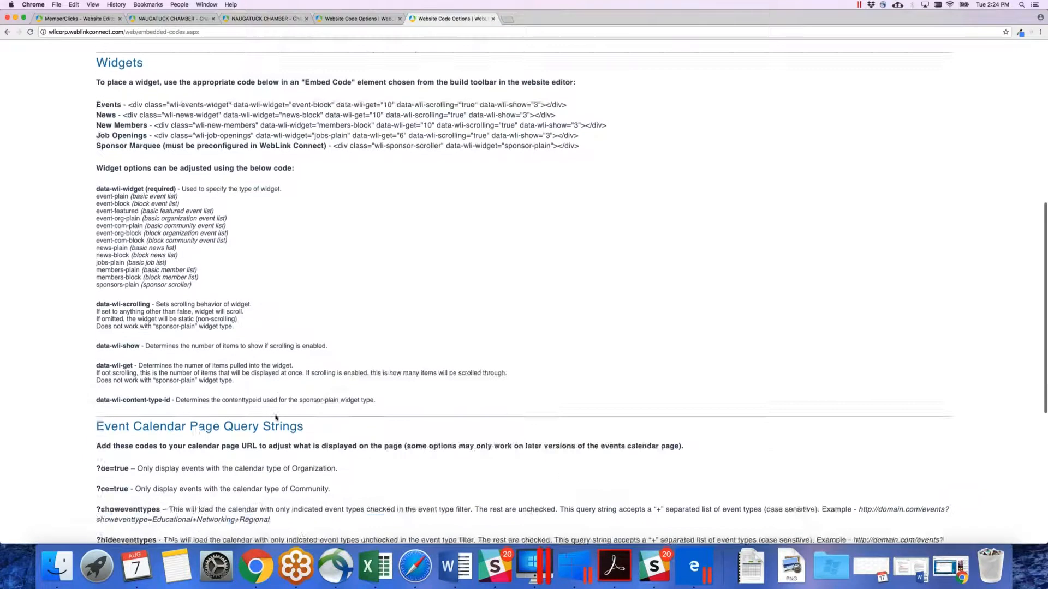
{"action": "scroll", "coordinate": [277, 418], "scroll_direction": "down", "scroll_amount": 8}
{"action": "scroll", "coordinate": [276, 418], "scroll_direction": "up", "scroll_amount": 14}
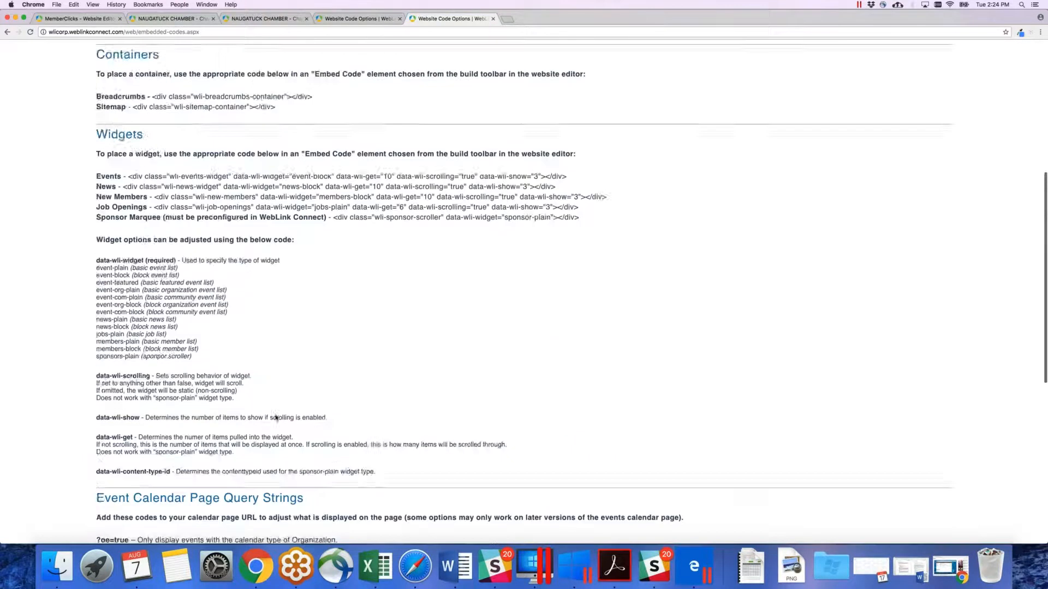
{"action": "scroll", "coordinate": [276, 418], "scroll_direction": "up", "scroll_amount": 7}
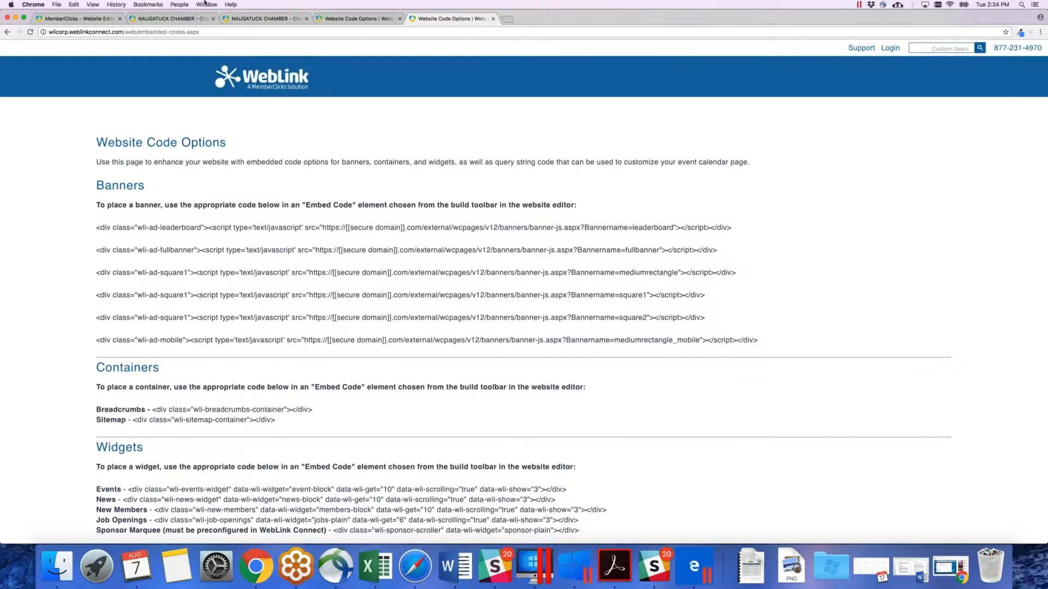
Return to the website editor and examine the 404 page's settings and apology text, plus the Site Map page
{"action": "left_click", "coordinate": [79, 19]}
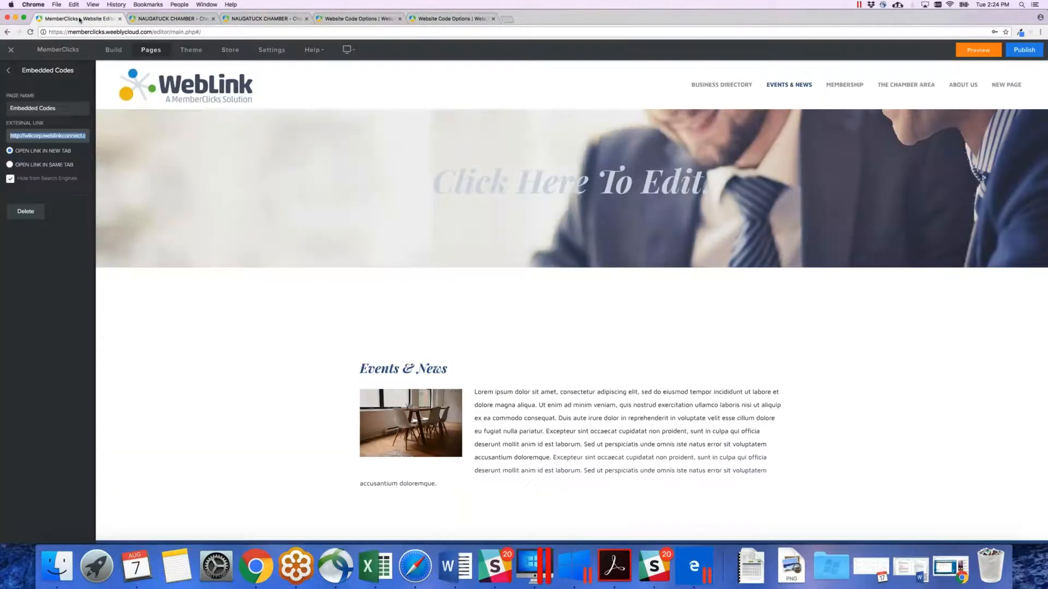
{"action": "left_click", "coordinate": [8, 70]}
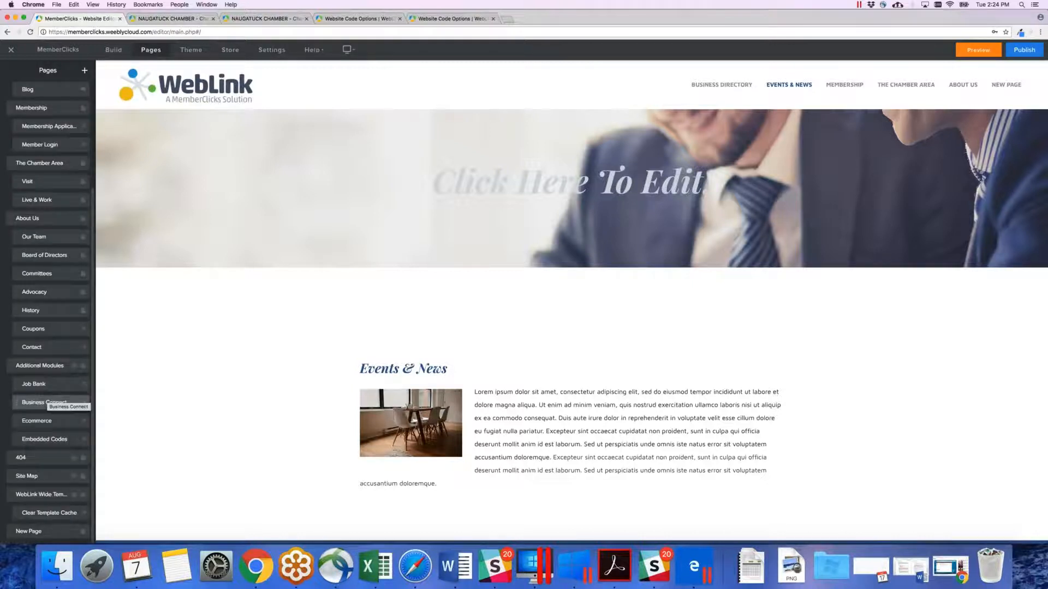
{"action": "left_click", "coordinate": [34, 461]}
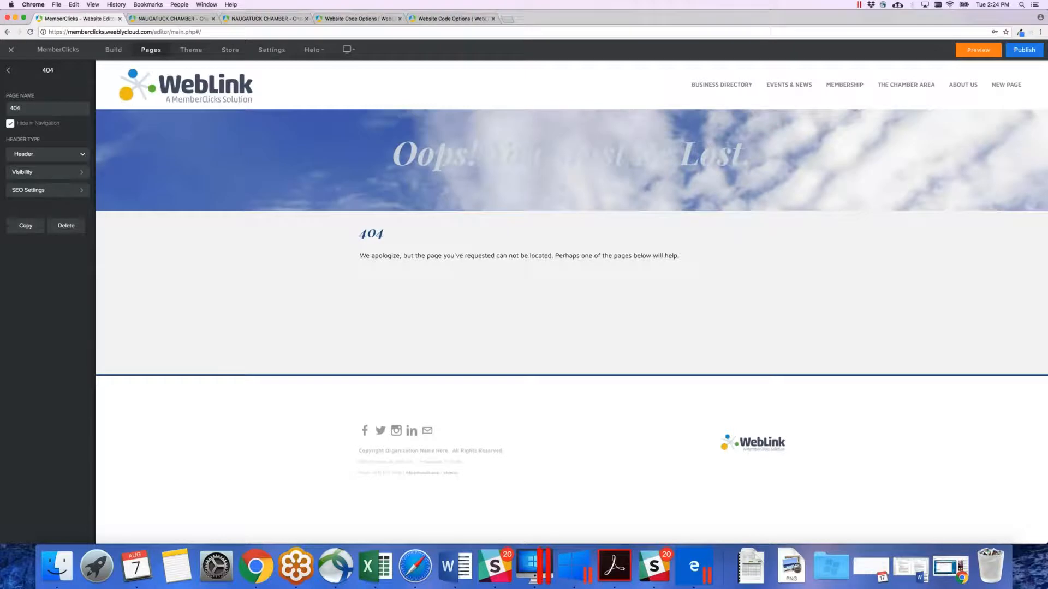
{"action": "left_click", "coordinate": [606, 258]}
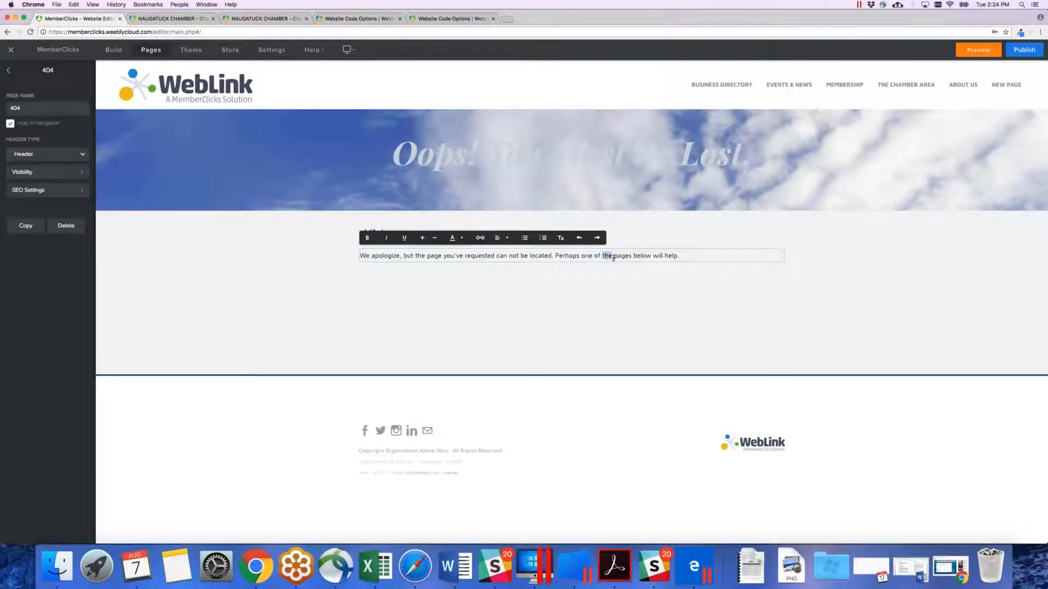
{"action": "left_click", "coordinate": [692, 260]}
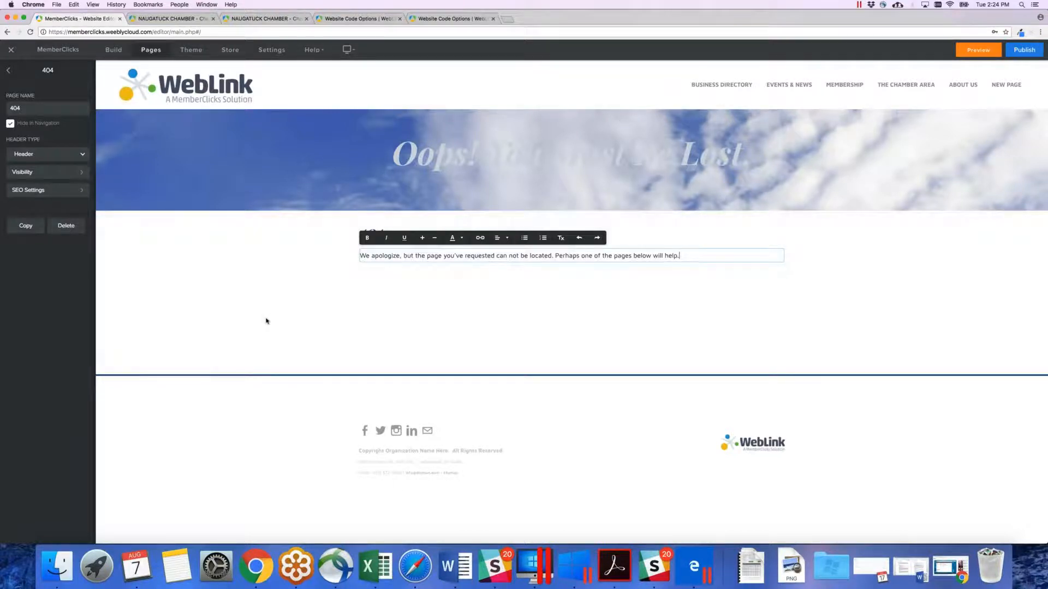
{"action": "left_click", "coordinate": [8, 70]}
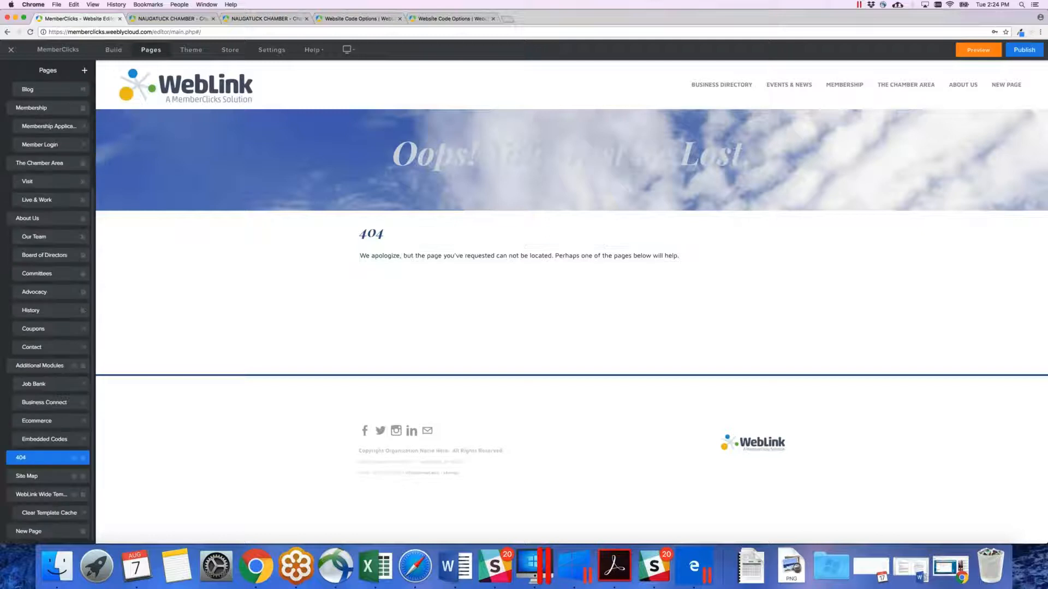
{"action": "left_click", "coordinate": [32, 477]}
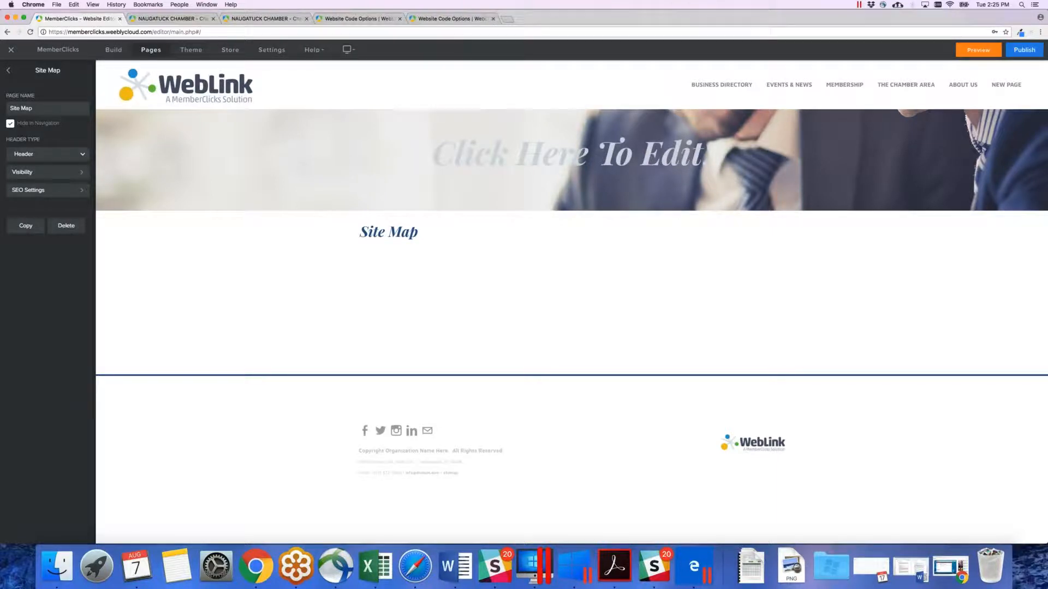
{"action": "left_click", "coordinate": [9, 71]}
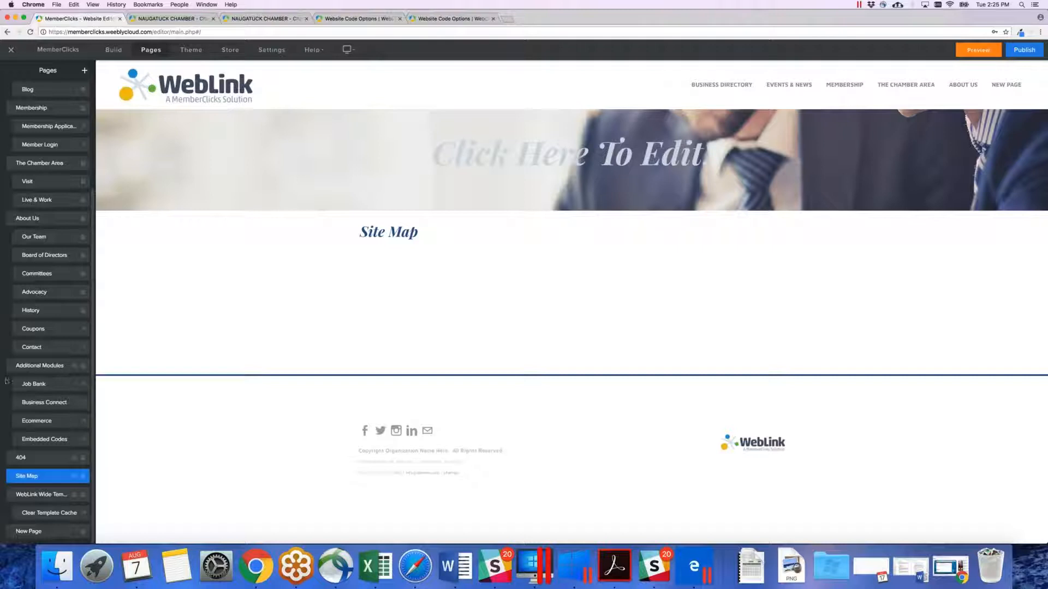
Replace the header background image of WebLink Wide Template 1 with the stock photo of a person with outstretched arms at sunset
{"action": "left_click", "coordinate": [28, 497]}
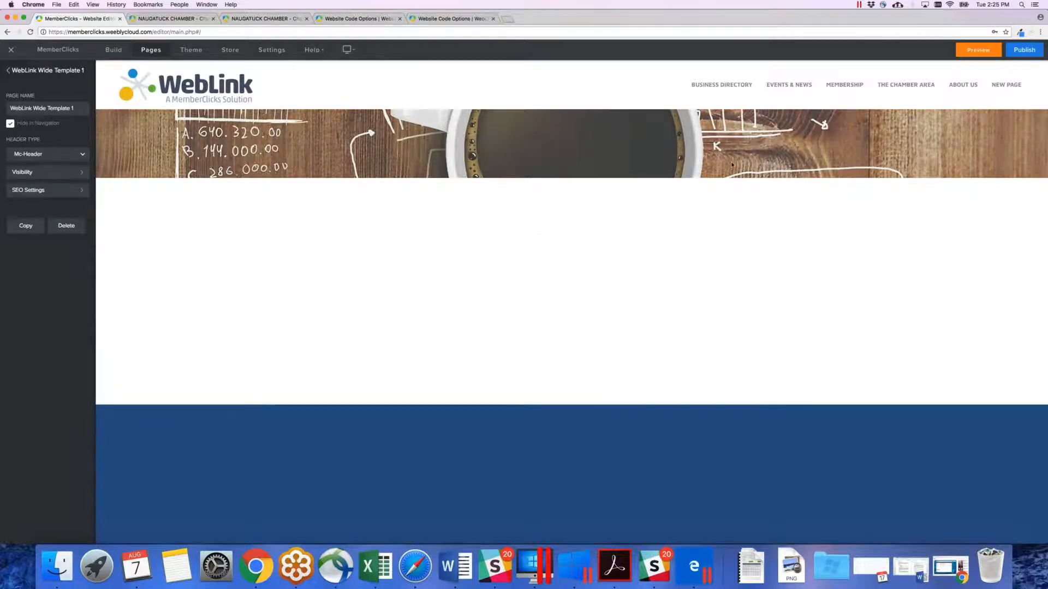
{"action": "left_click", "coordinate": [731, 161]}
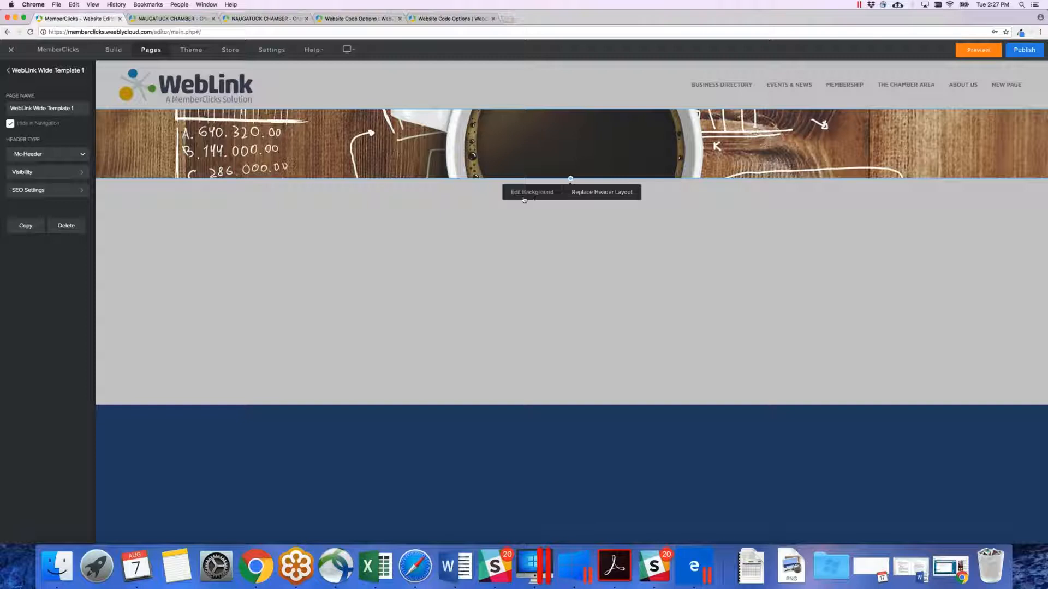
{"action": "left_click", "coordinate": [527, 194]}
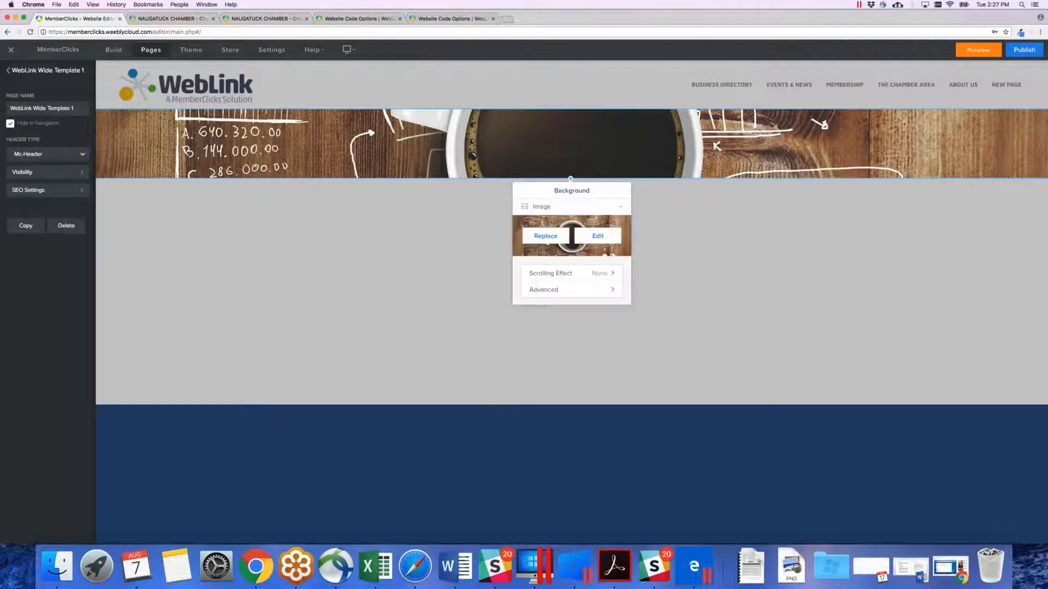
{"action": "left_click", "coordinate": [567, 236]}
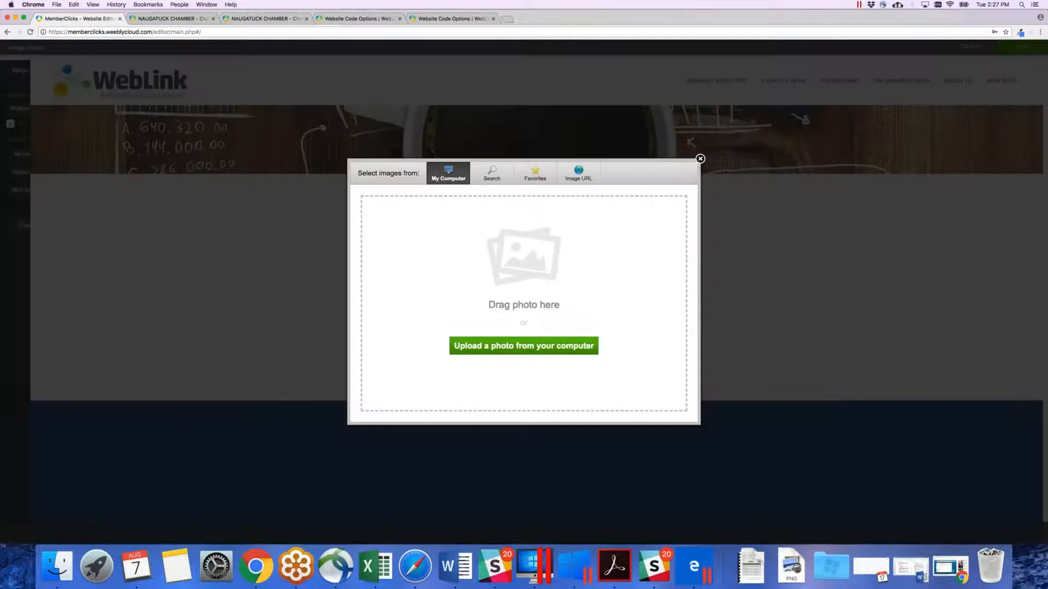
{"action": "left_click", "coordinate": [700, 159]}
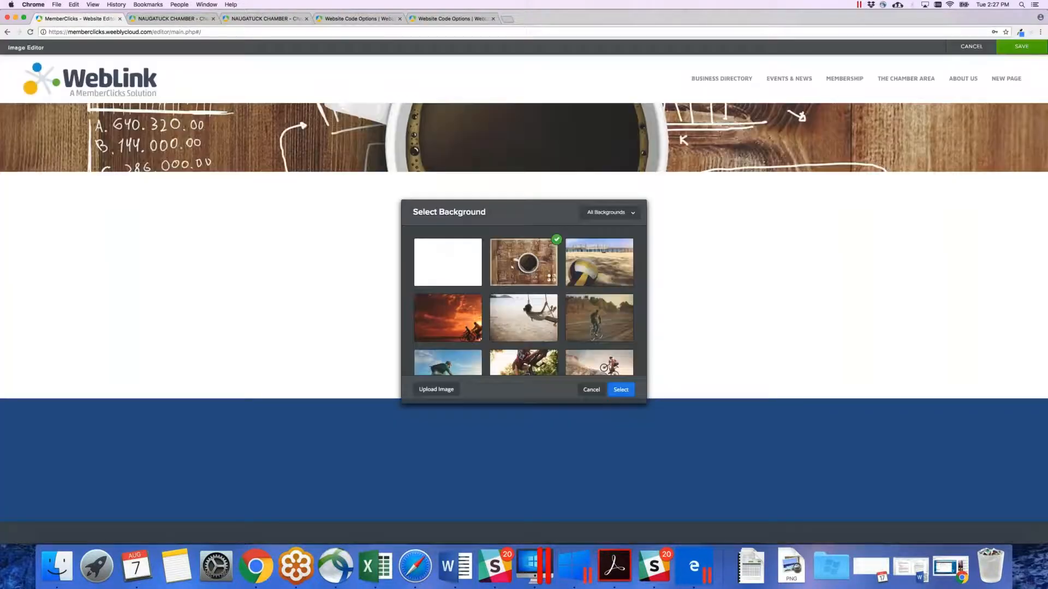
{"action": "scroll", "coordinate": [573, 294], "scroll_direction": "down", "scroll_amount": 5}
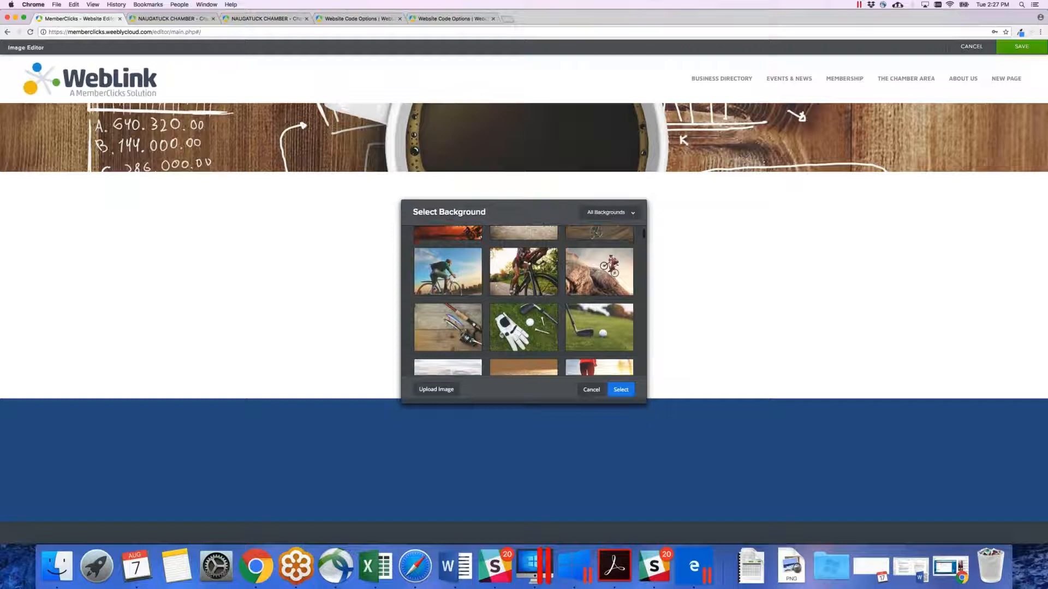
{"action": "scroll", "coordinate": [523, 300], "scroll_direction": "down", "scroll_amount": 10}
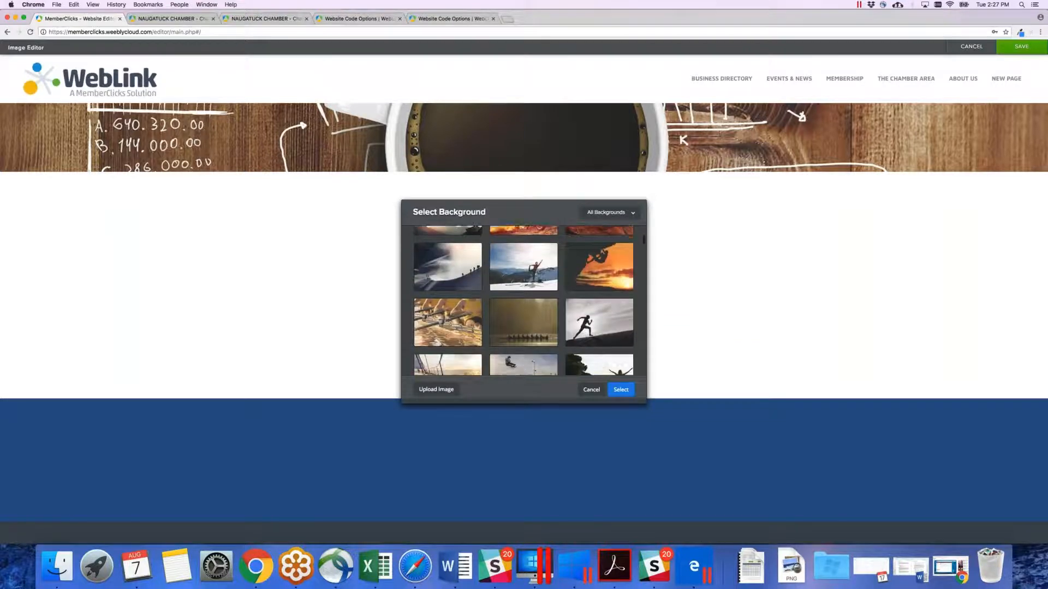
{"action": "scroll", "coordinate": [573, 325], "scroll_direction": "down", "scroll_amount": 2}
{"action": "left_click", "coordinate": [595, 306]}
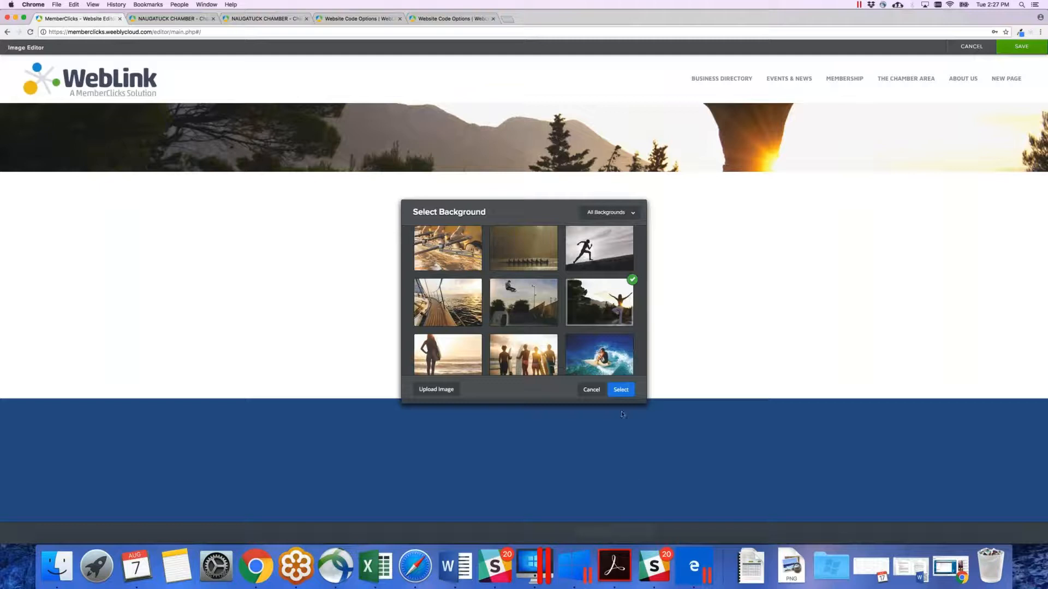
{"action": "left_click", "coordinate": [616, 389]}
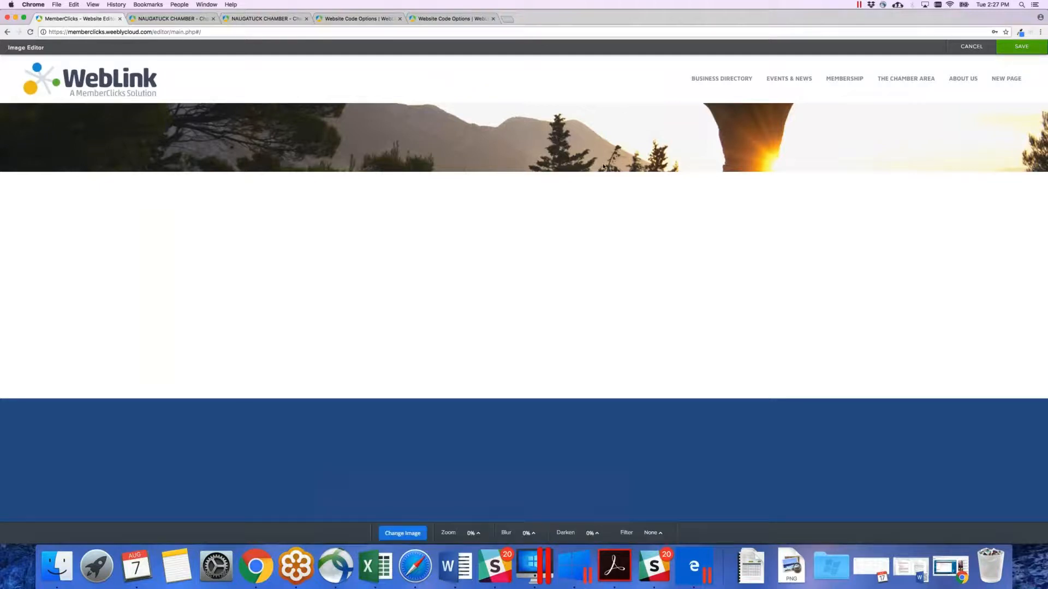
Adjust the sunset photo's vertical position within the header, save the background and publish the website
{"action": "left_click_drag", "start_coordinate": [597, 135], "coordinate": [604, 102]}
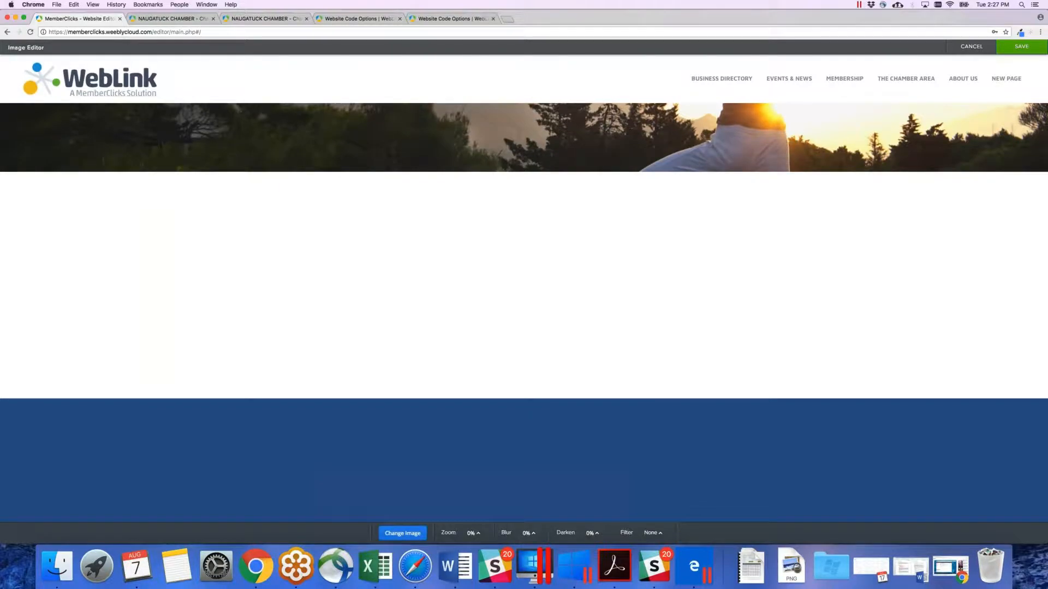
{"action": "left_click_drag", "start_coordinate": [603, 156], "coordinate": [605, 223]}
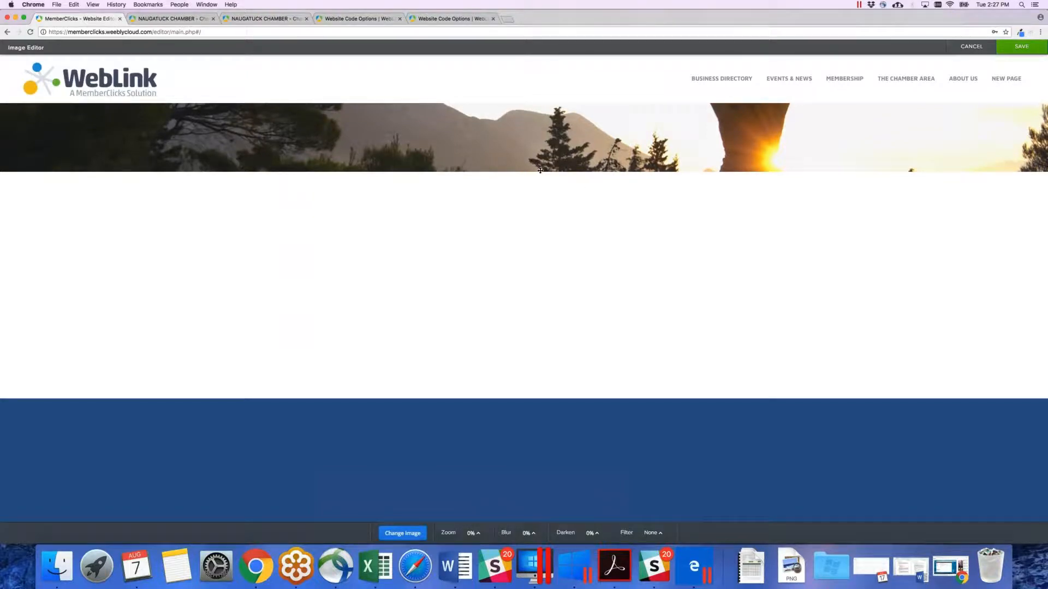
{"action": "left_click", "coordinate": [1021, 48]}
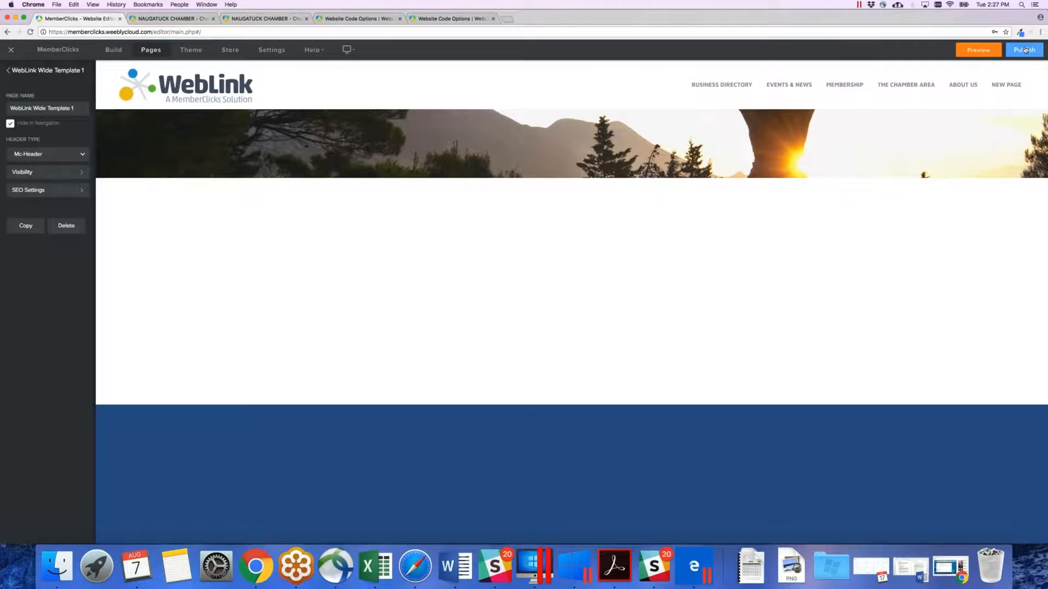
{"action": "left_click", "coordinate": [1025, 50]}
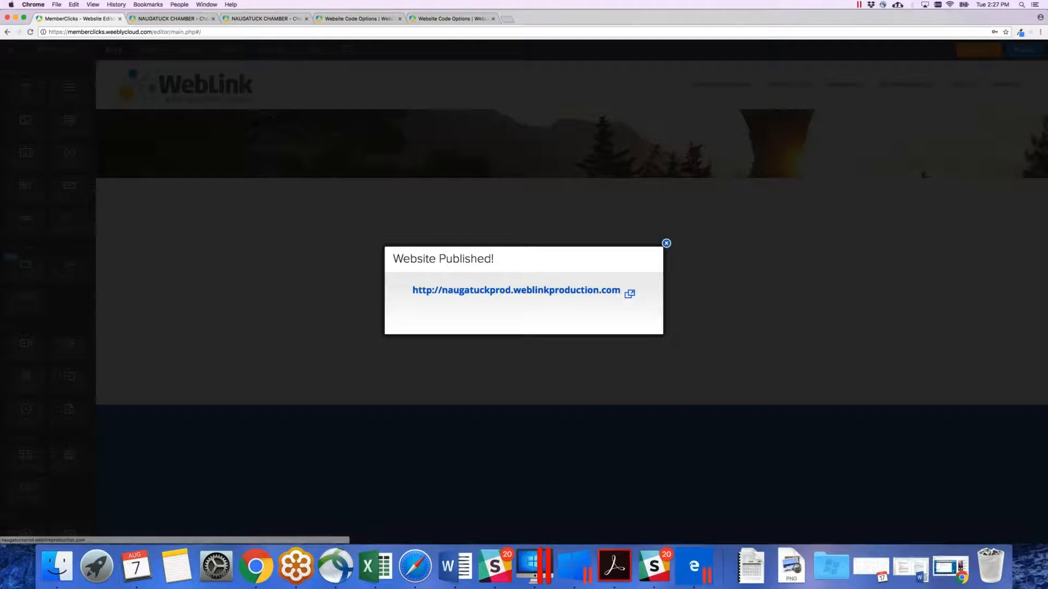
{"action": "left_click", "coordinate": [666, 242]}
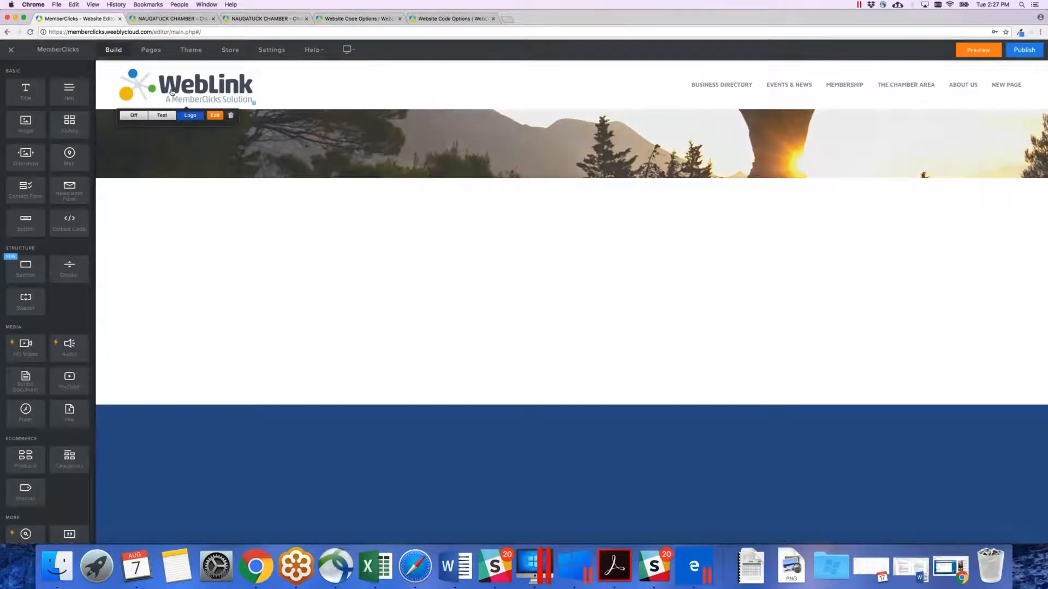
{"action": "left_click", "coordinate": [156, 53]}
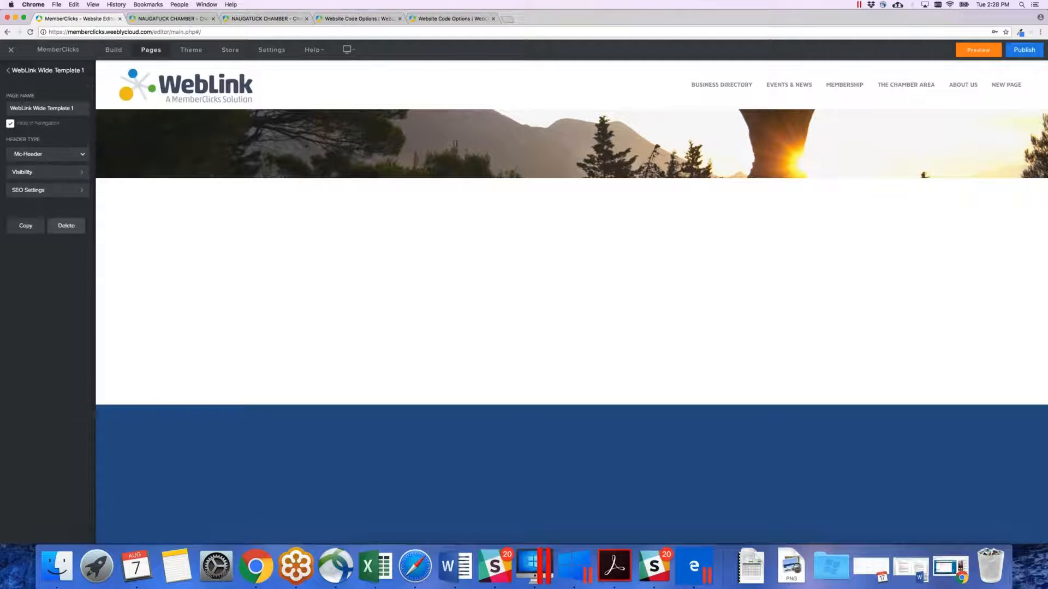
{"action": "left_click", "coordinate": [8, 70]}
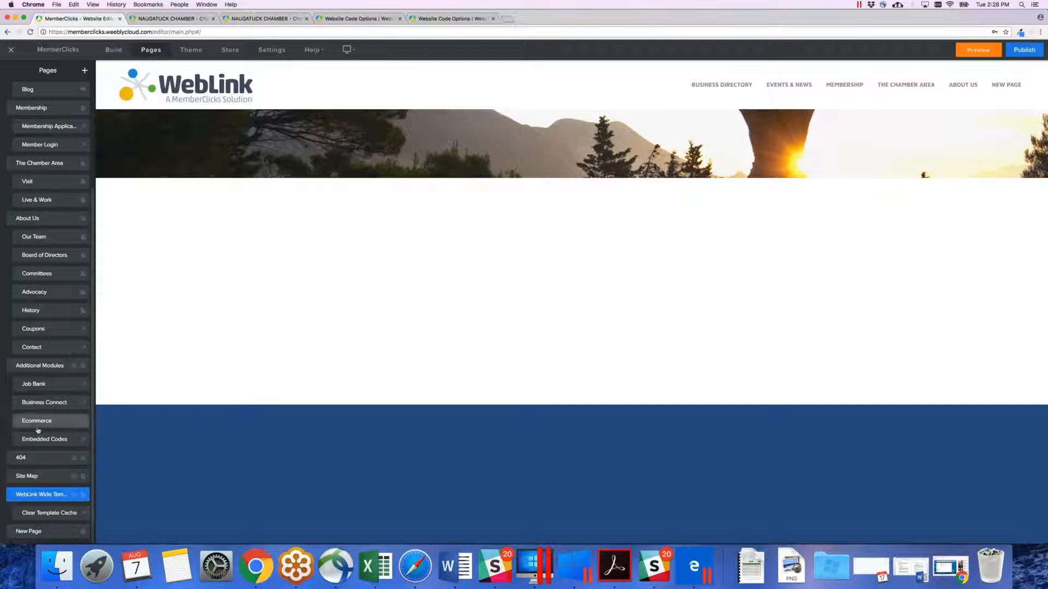
{"action": "left_click", "coordinate": [50, 514]}
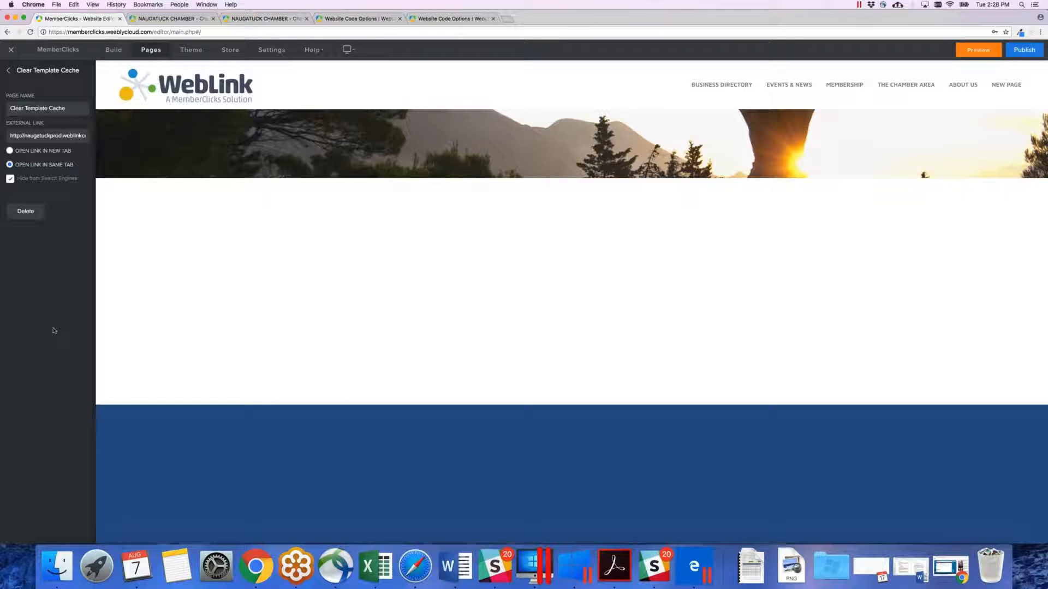
{"action": "triple_click", "coordinate": [51, 135]}
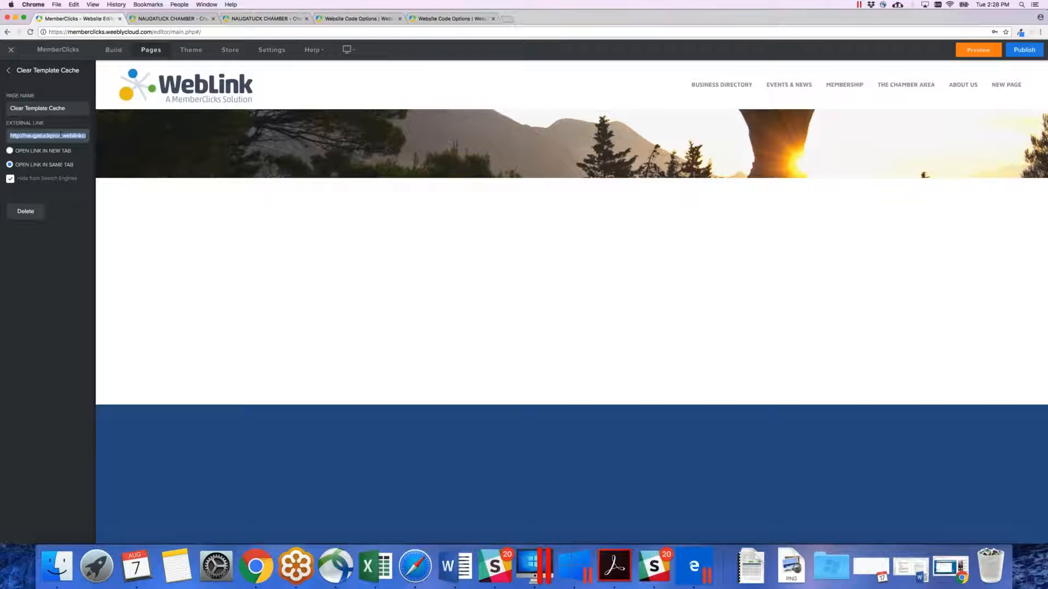
{"action": "left_click", "coordinate": [505, 18]}
{"action": "type", "text": "http://naugatuckprod.weblinkconnect.com/template-update?cleartemplatecache=true"}
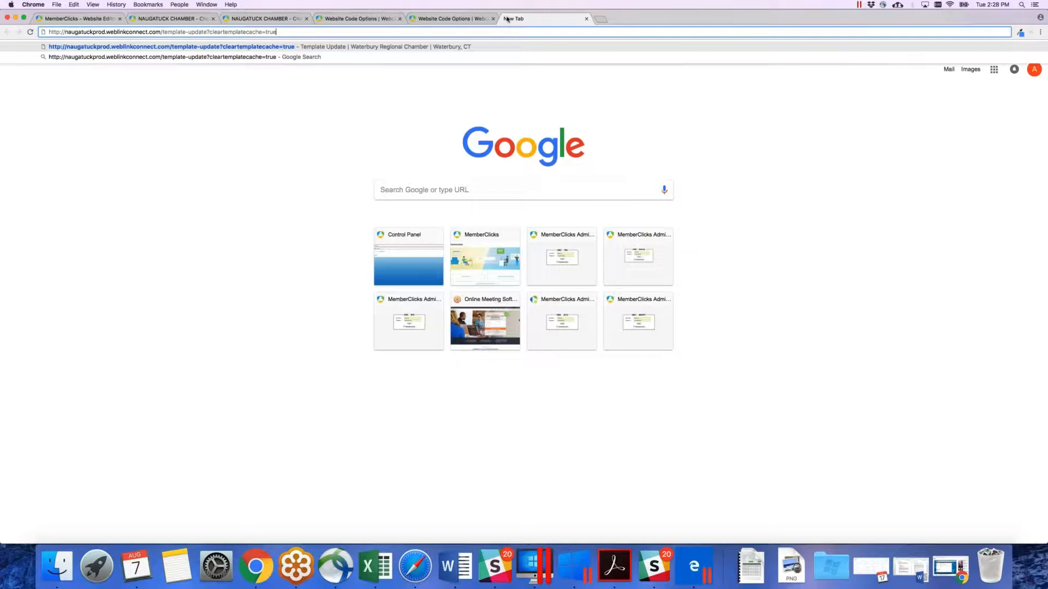
{"action": "key", "text": "Return"}
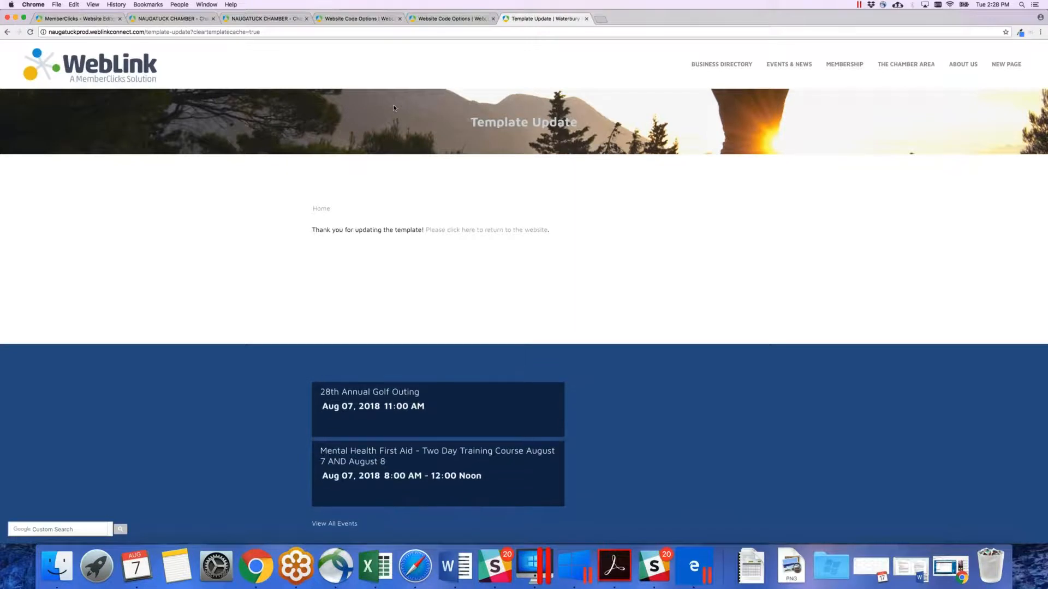
Return to the website editor, examine WebLink Wide Template 1's page and SEO settings, and go back to the build elements
{"action": "left_click", "coordinate": [69, 21]}
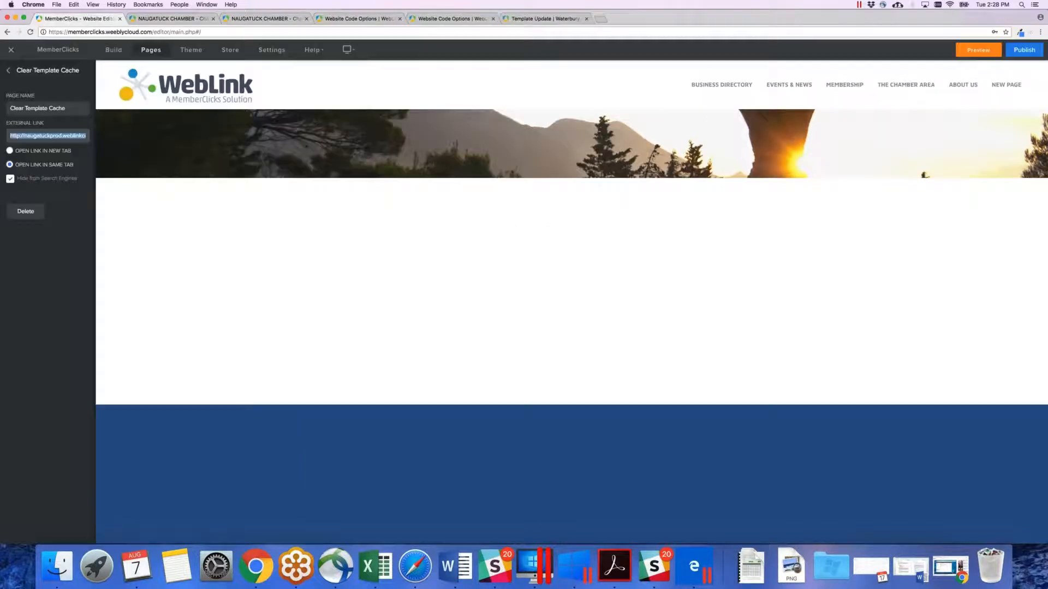
{"action": "left_click", "coordinate": [8, 70]}
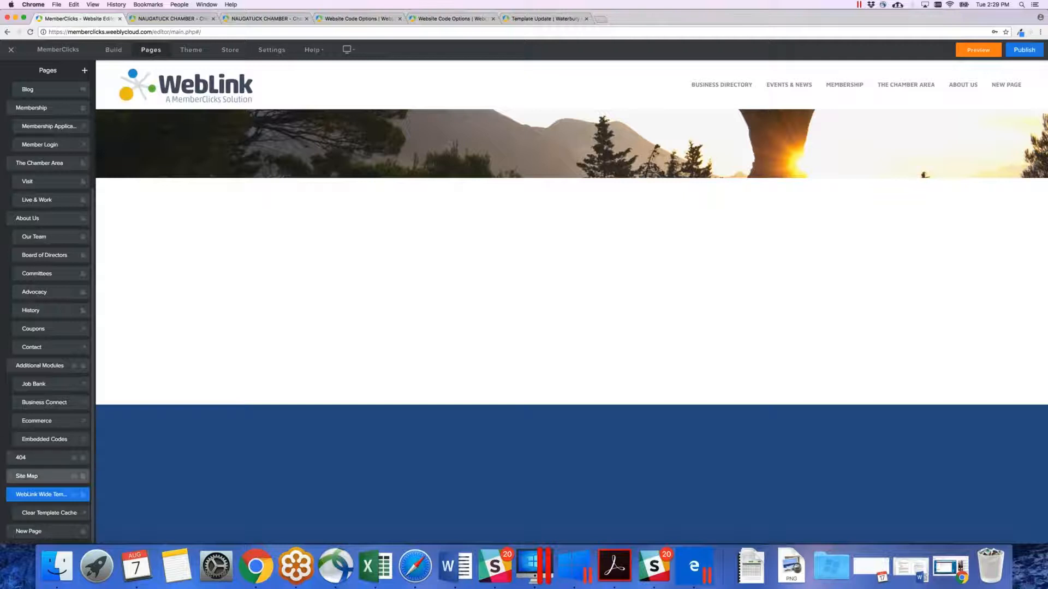
{"action": "scroll", "coordinate": [47, 477], "scroll_direction": "up", "scroll_amount": 1}
{"action": "scroll", "coordinate": [48, 477], "scroll_direction": "down", "scroll_amount": 1}
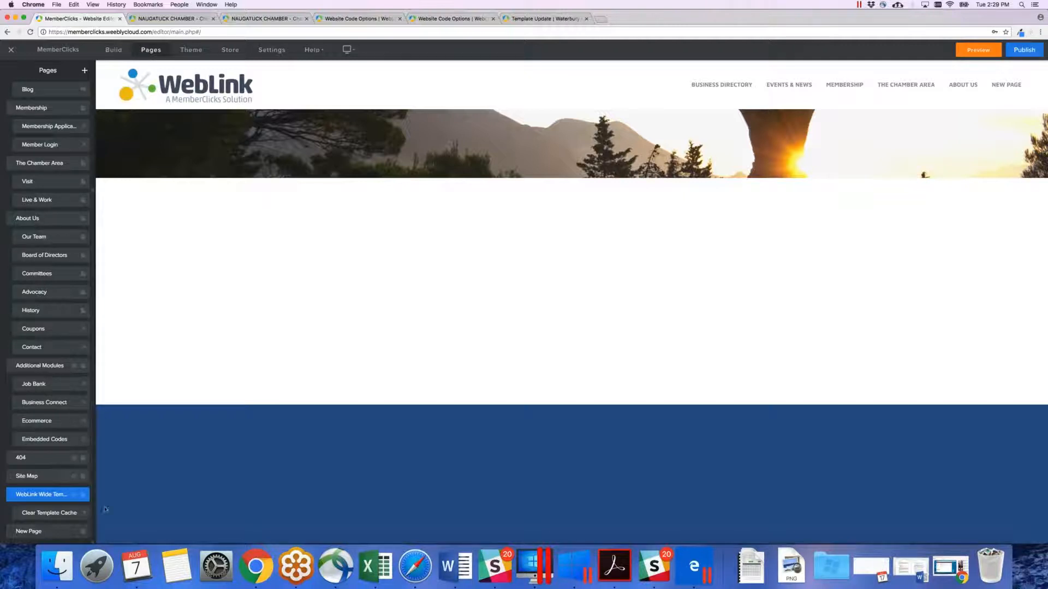
{"action": "left_click", "coordinate": [39, 496]}
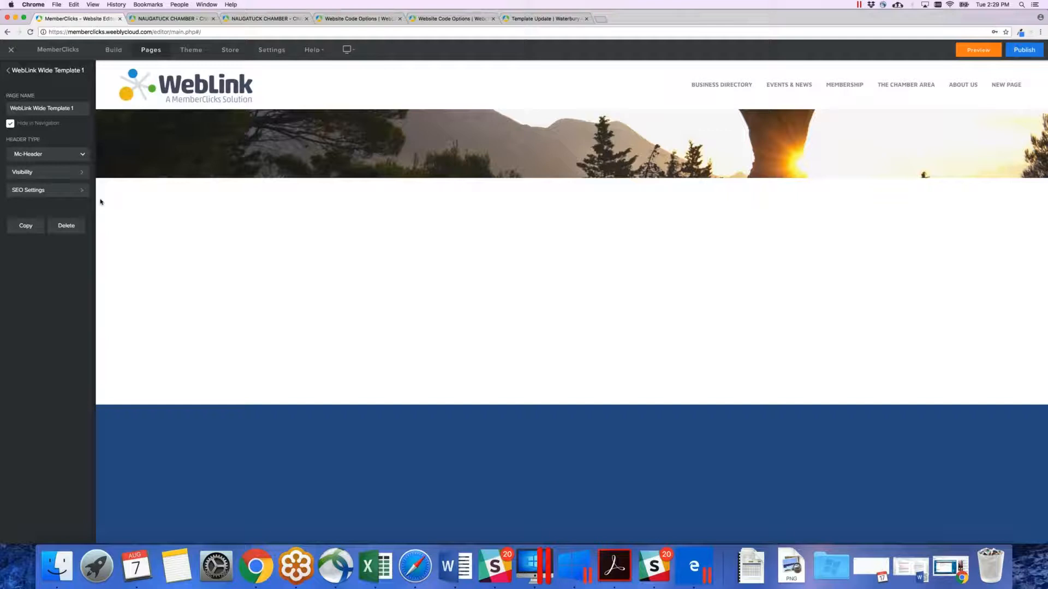
{"action": "left_click", "coordinate": [49, 190]}
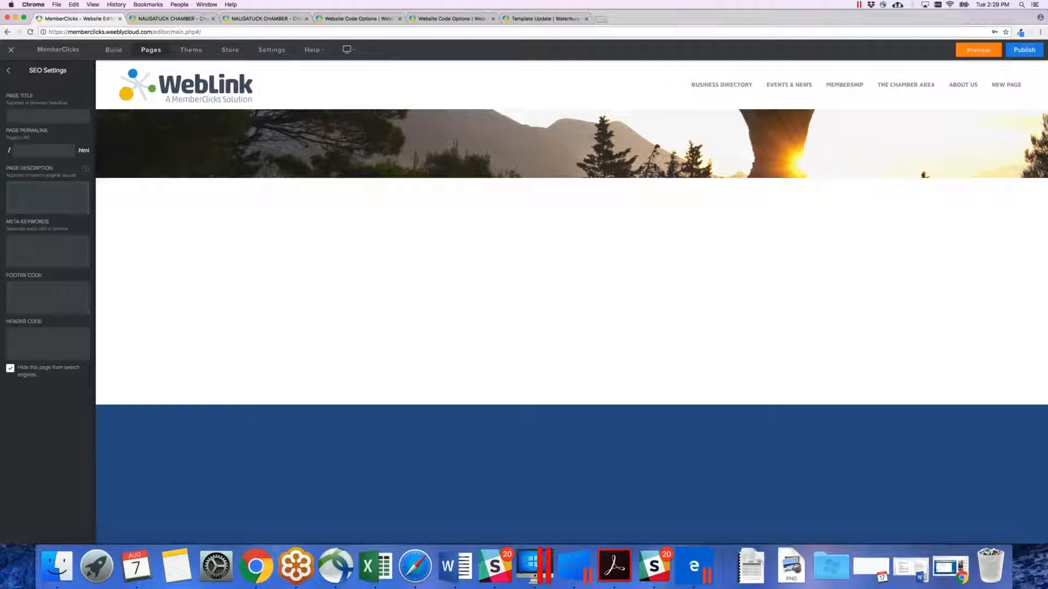
{"action": "left_click", "coordinate": [8, 70]}
{"action": "left_click", "coordinate": [8, 71]}
{"action": "scroll", "coordinate": [51, 266], "scroll_direction": "up", "scroll_amount": 3}
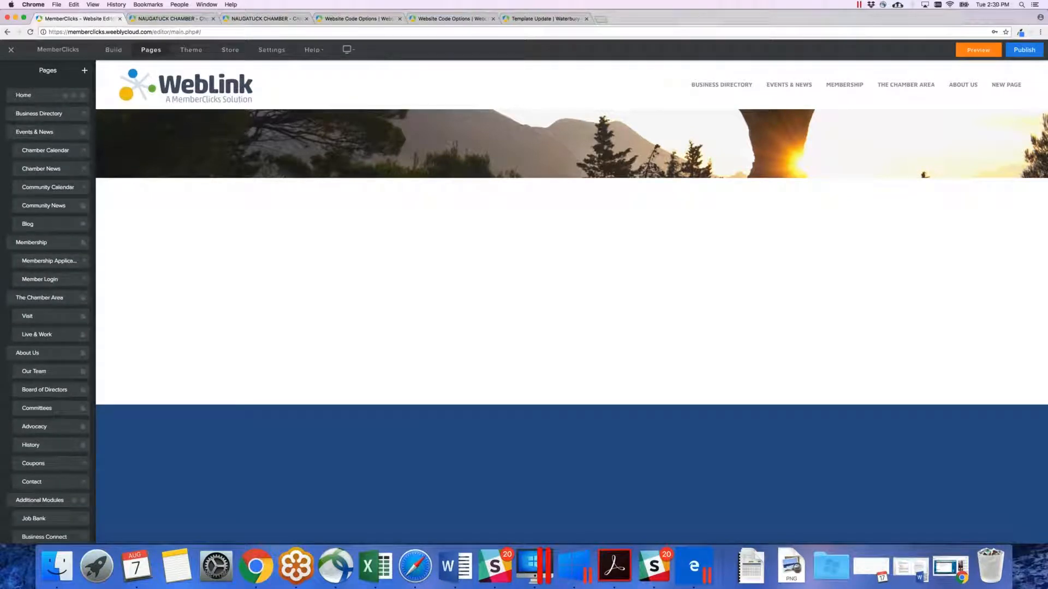
{"action": "left_click", "coordinate": [114, 50]}
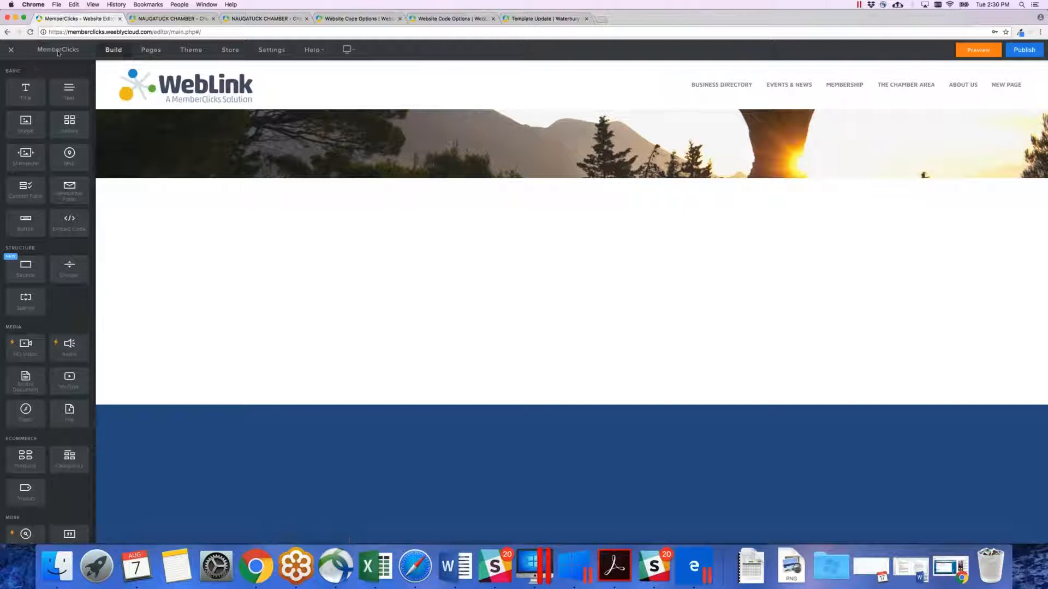
Add an Embed Code element beneath the Thanks to Our Sponsors heading on the home page
{"action": "left_click_drag", "start_coordinate": [26, 267], "coordinate": [218, 276]}
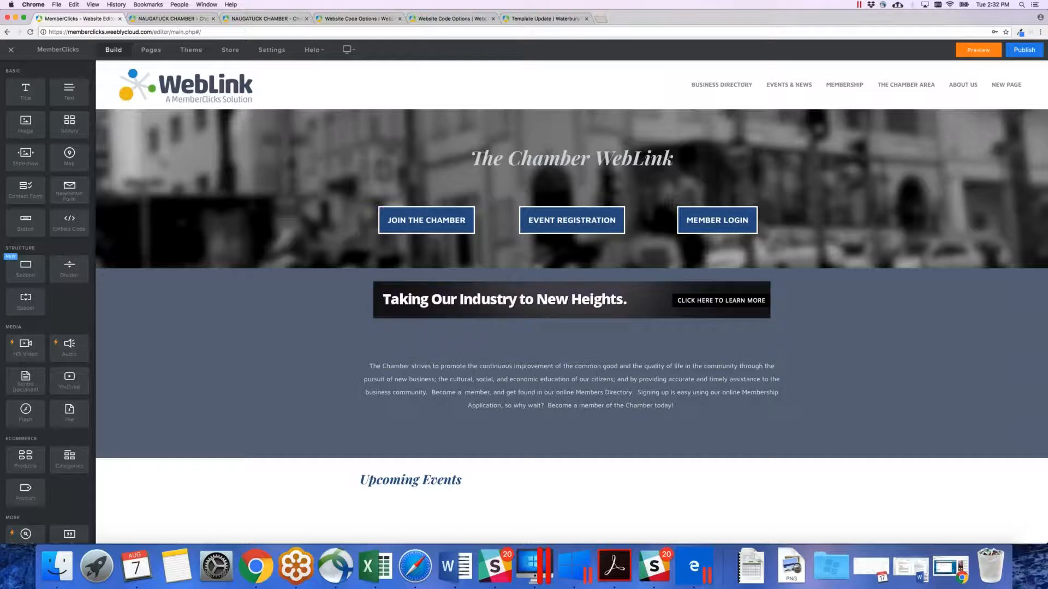
{"action": "scroll", "coordinate": [480, 459], "scroll_direction": "down", "scroll_amount": 10}
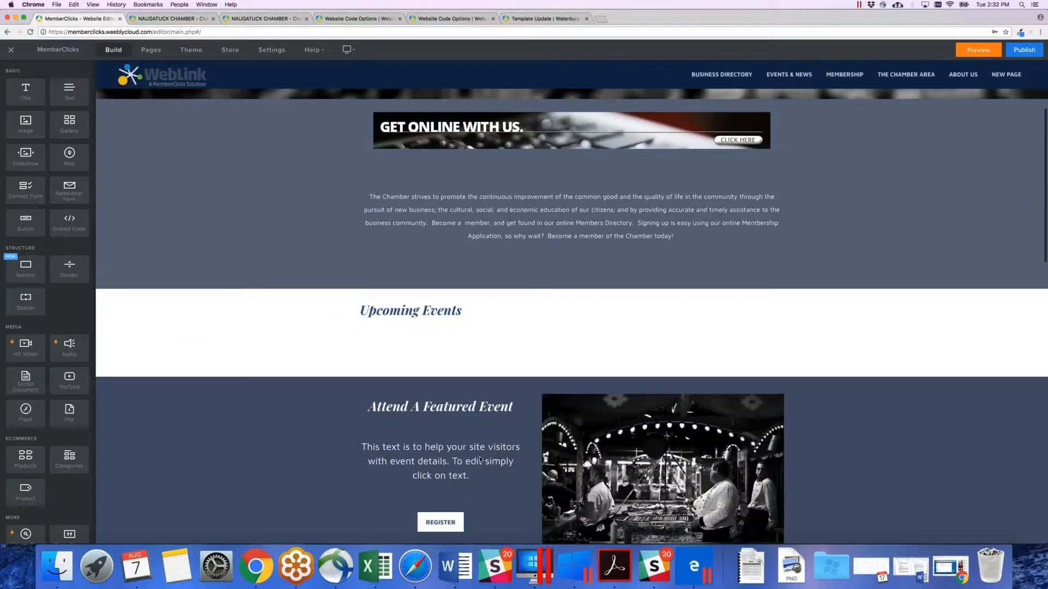
{"action": "scroll", "coordinate": [480, 459], "scroll_direction": "down", "scroll_amount": 9}
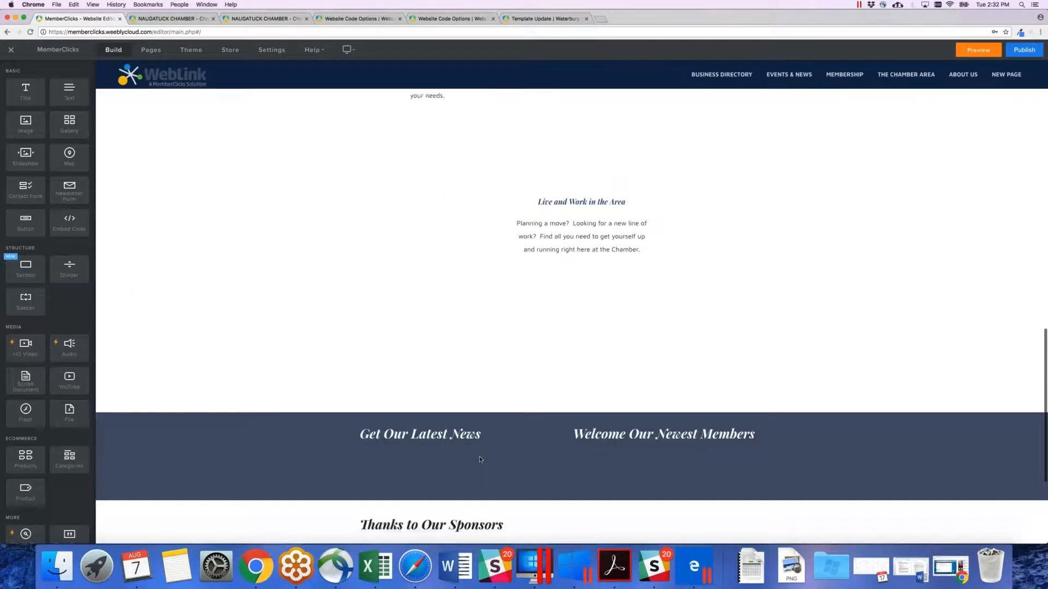
{"action": "scroll", "coordinate": [480, 459], "scroll_direction": "down", "scroll_amount": 1}
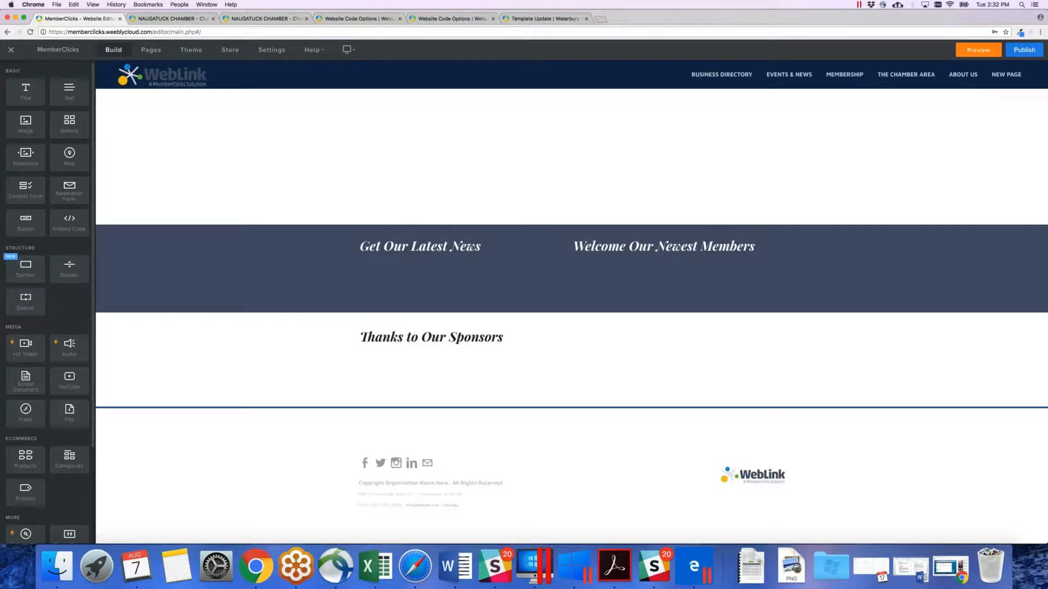
{"action": "mouse_move", "coordinate": [69, 221]}
{"action": "left_mouse_down"}
{"action": "mouse_move", "coordinate": [141, 260]}
{"action": "mouse_move", "coordinate": [592, 359]}
{"action": "mouse_move", "coordinate": [566, 421]}
{"action": "mouse_move", "coordinate": [53, 227]}
{"action": "mouse_move", "coordinate": [69, 218]}
{"action": "left_mouse_up"}
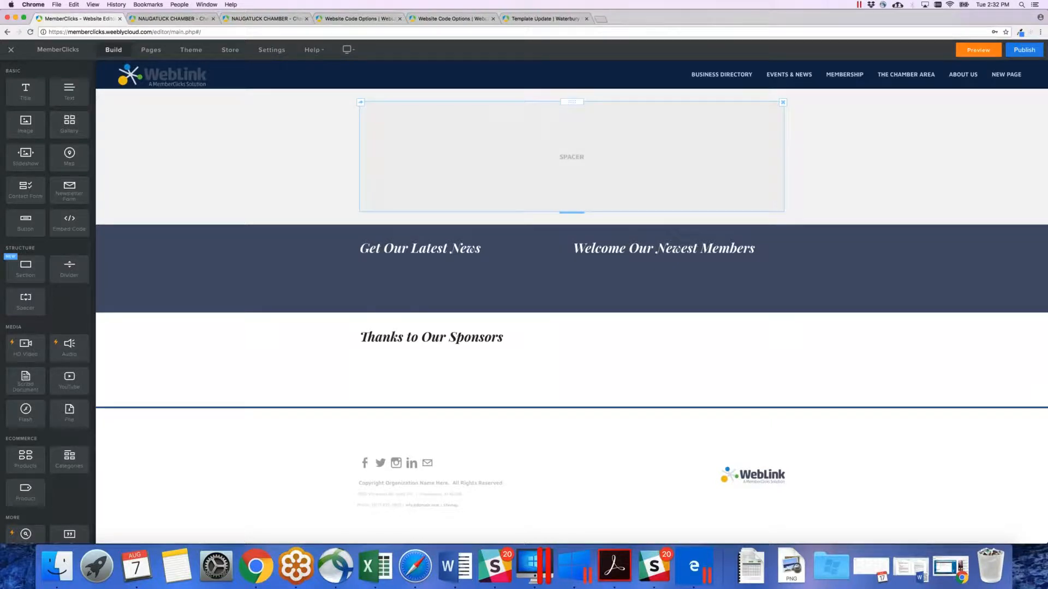
{"action": "left_click_drag", "start_coordinate": [69, 221], "coordinate": [363, 376]}
{"action": "left_click", "coordinate": [438, 376]}
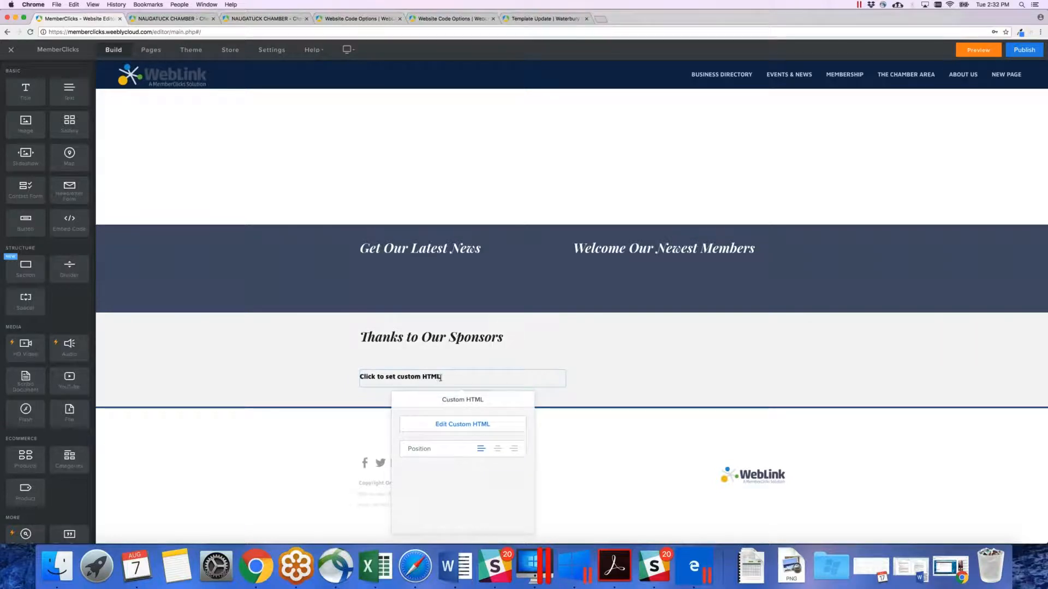
{"action": "left_click", "coordinate": [322, 418]}
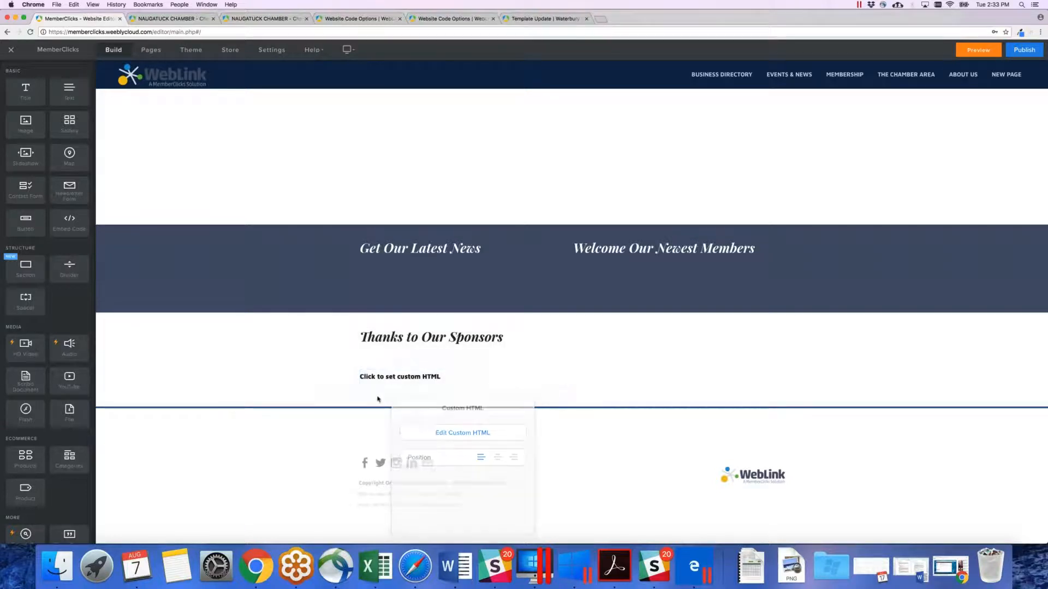
Open the custom HTML of the embed element under Thanks to Our Sponsors for editing, and leave it without changes
{"action": "right_click", "coordinate": [434, 379]}
{"action": "left_click", "coordinate": [454, 373]}
{"action": "left_click", "coordinate": [453, 373]}
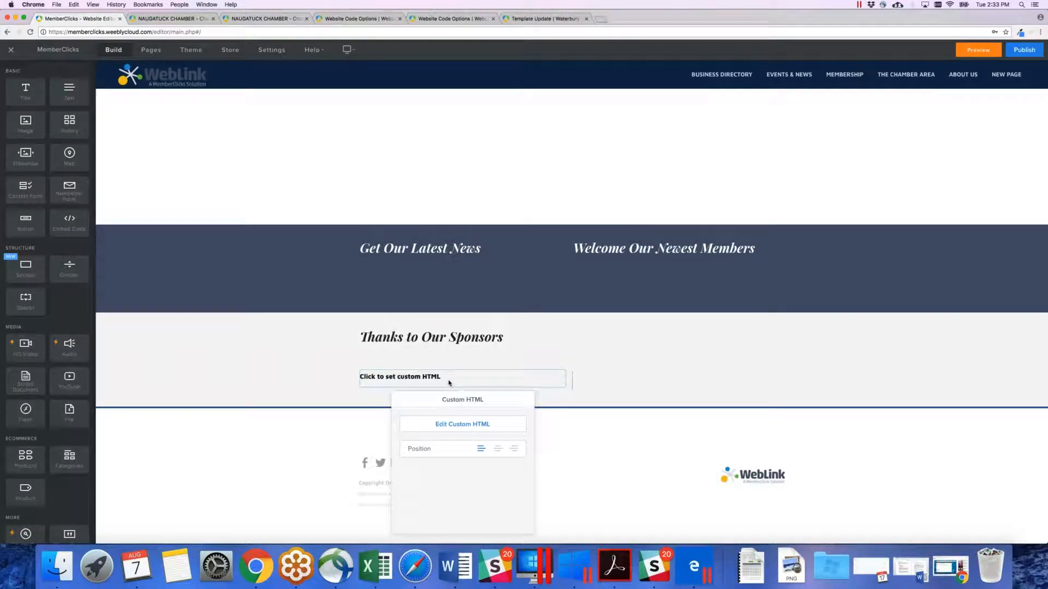
{"action": "left_click", "coordinate": [453, 424]}
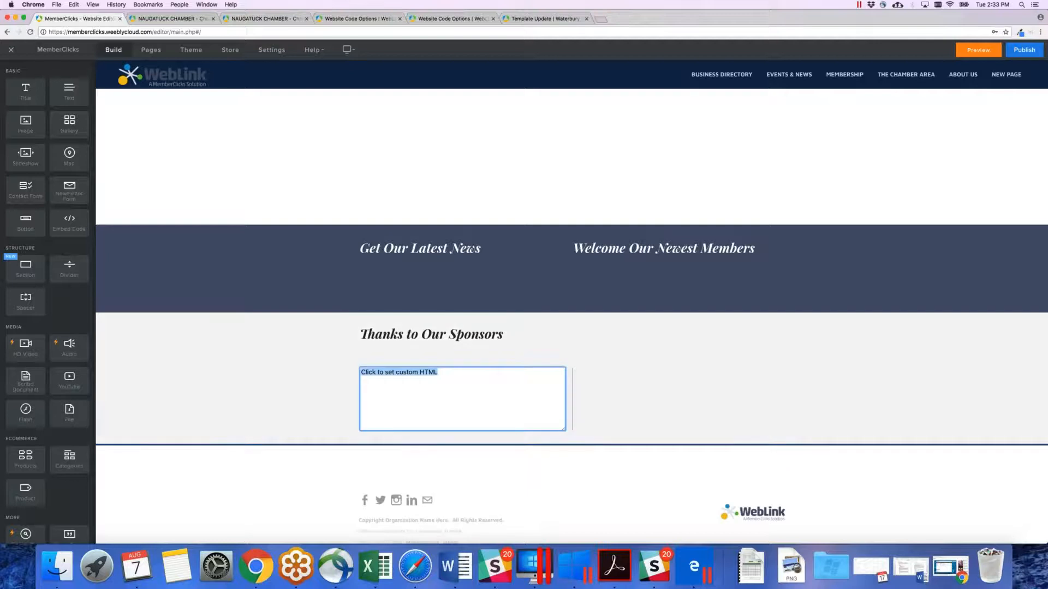
{"action": "left_click", "coordinate": [451, 394]}
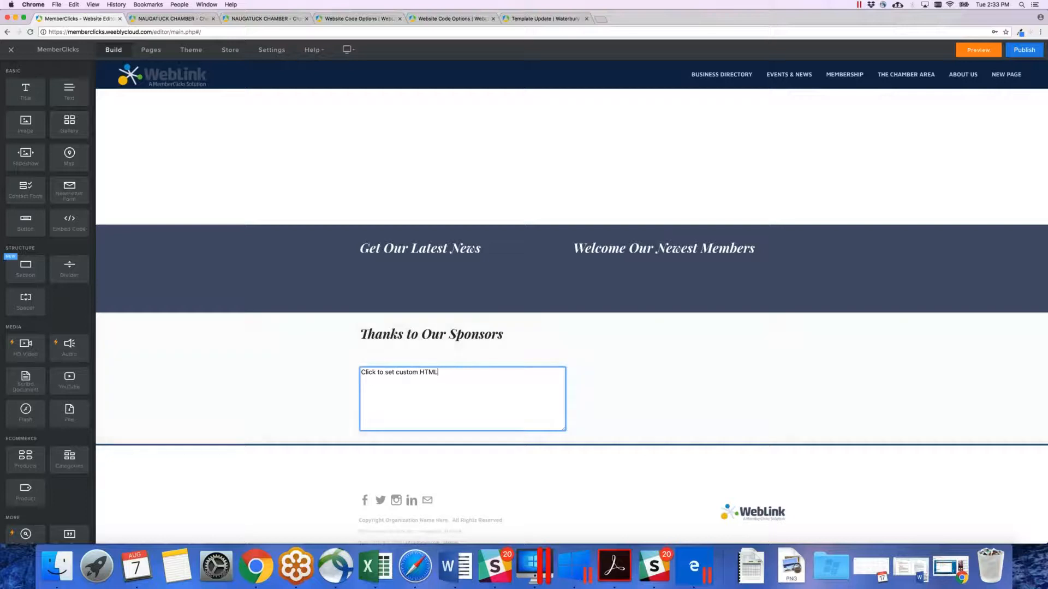
{"action": "left_click", "coordinate": [304, 386]}
Open the custom HTML options of the embed element under Get Our Latest News, and close them without changes
{"action": "scroll", "coordinate": [571, 328], "scroll_direction": "up", "scroll_amount": 10}
{"action": "scroll", "coordinate": [571, 315], "scroll_direction": "down", "scroll_amount": 8}
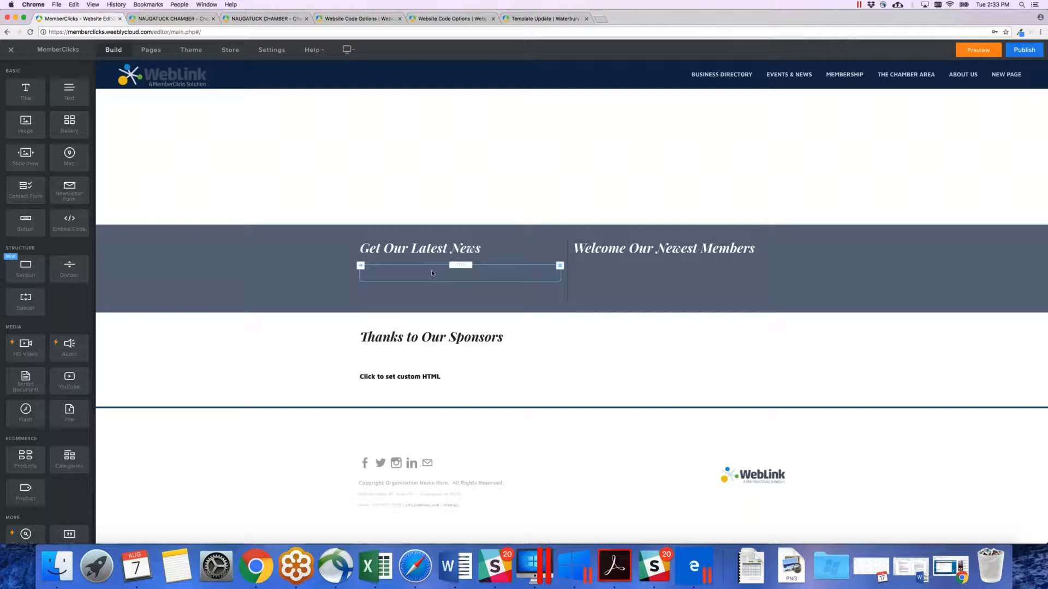
{"action": "right_click", "coordinate": [433, 273]}
{"action": "left_click", "coordinate": [435, 270]}
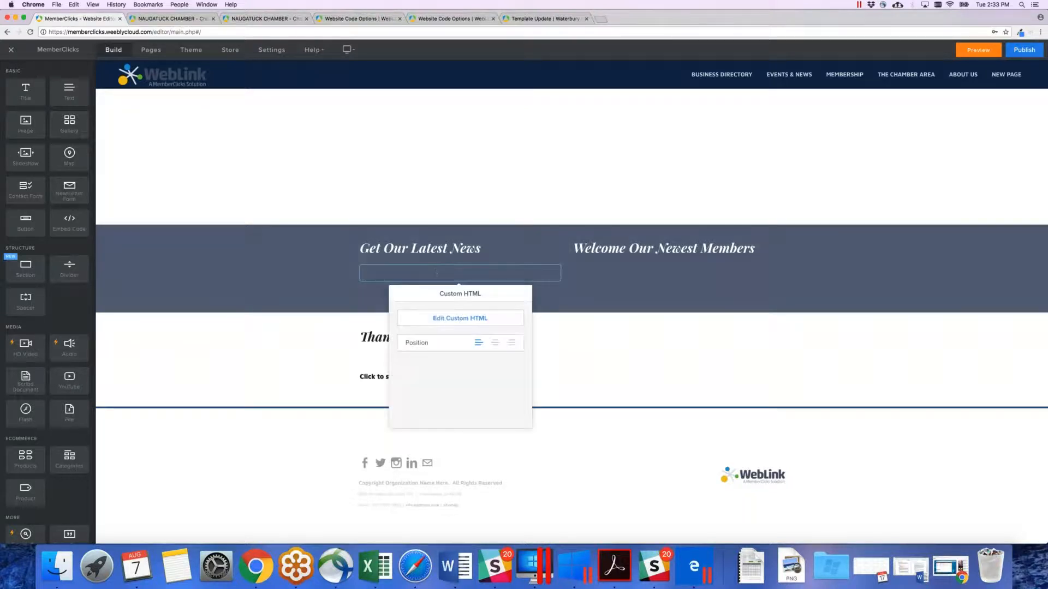
{"action": "left_click", "coordinate": [452, 323]}
{"action": "mouse_move", "coordinate": [461, 285]}
{"action": "left_mouse_down"}
{"action": "mouse_move", "coordinate": [376, 246]}
{"action": "mouse_move", "coordinate": [444, 310]}
{"action": "mouse_move", "coordinate": [458, 299]}
{"action": "left_mouse_up"}
{"action": "left_click", "coordinate": [281, 356]}
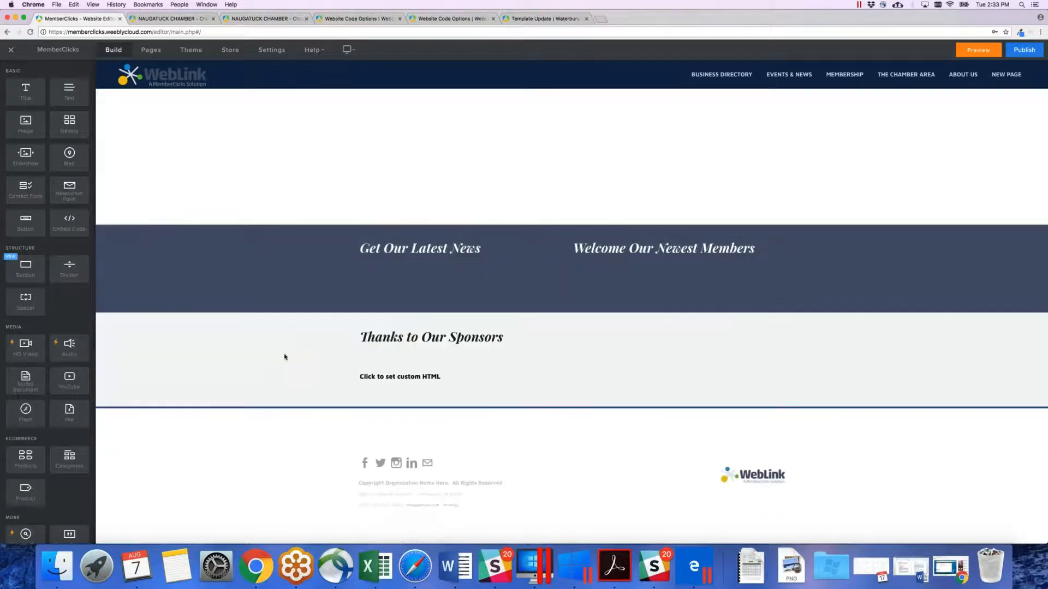
Switch to the live Naugatuck Chamber website and examine how the embedded news, newest members and events sections appear on the home page
{"action": "left_click", "coordinate": [206, 85]}
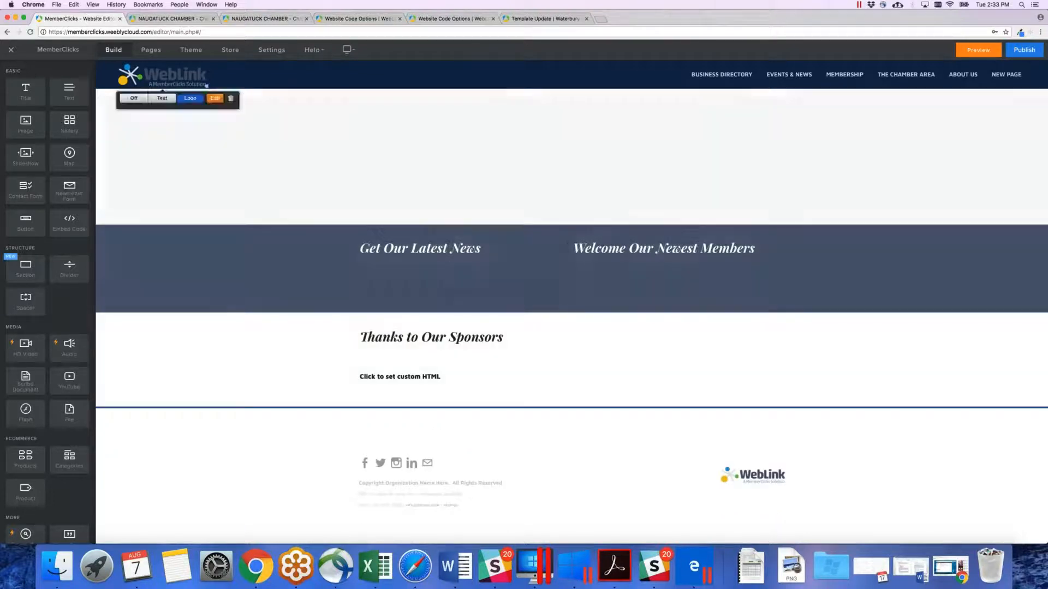
{"action": "left_click", "coordinate": [169, 18]}
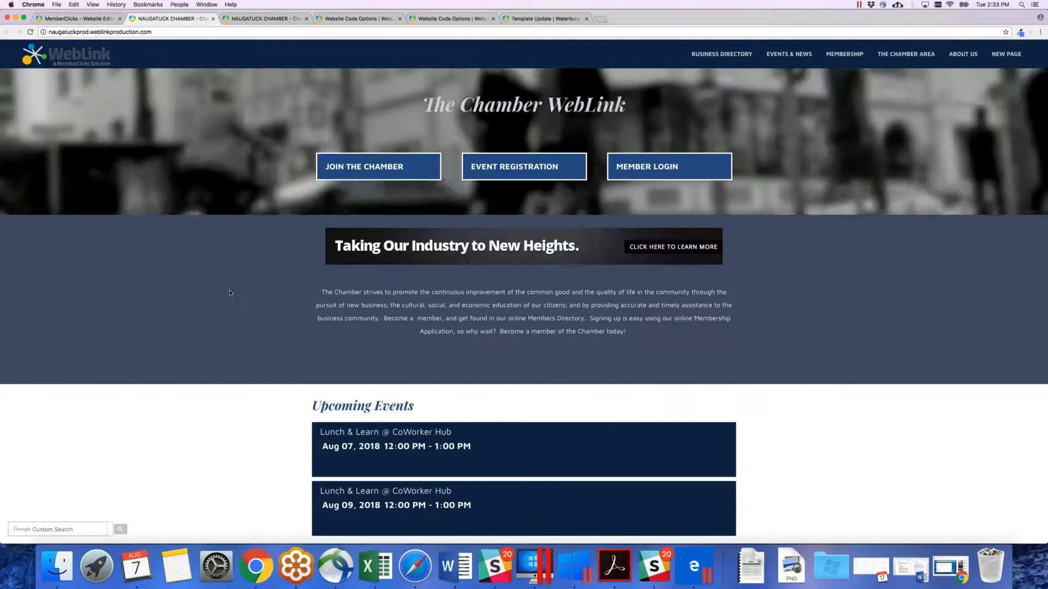
{"action": "scroll", "coordinate": [230, 293], "scroll_direction": "down", "scroll_amount": 15}
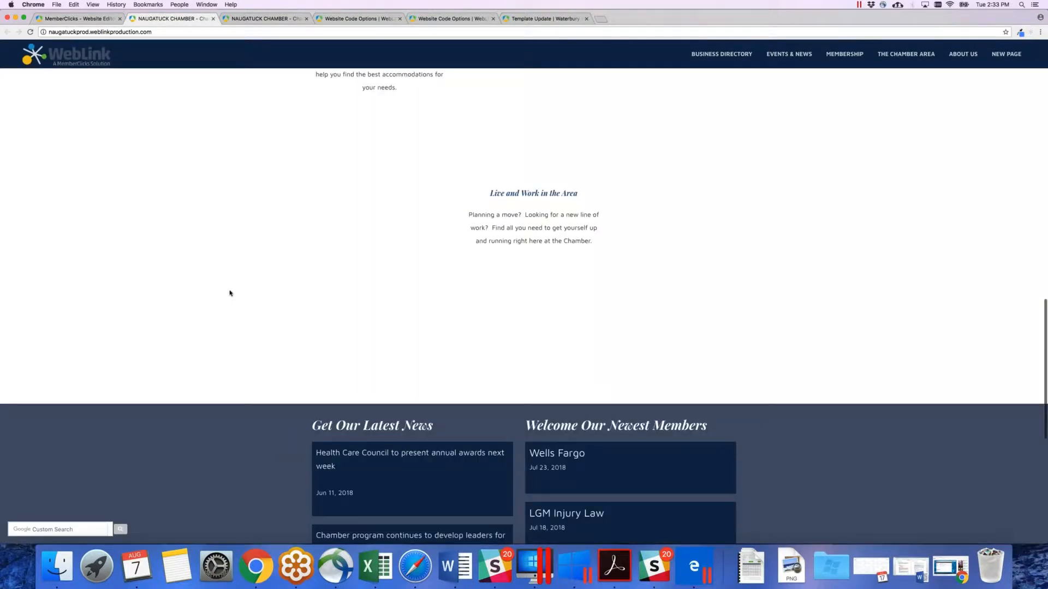
{"action": "scroll", "coordinate": [230, 293], "scroll_direction": "down", "scroll_amount": 5}
{"action": "scroll", "coordinate": [246, 290], "scroll_direction": "up", "scroll_amount": 1}
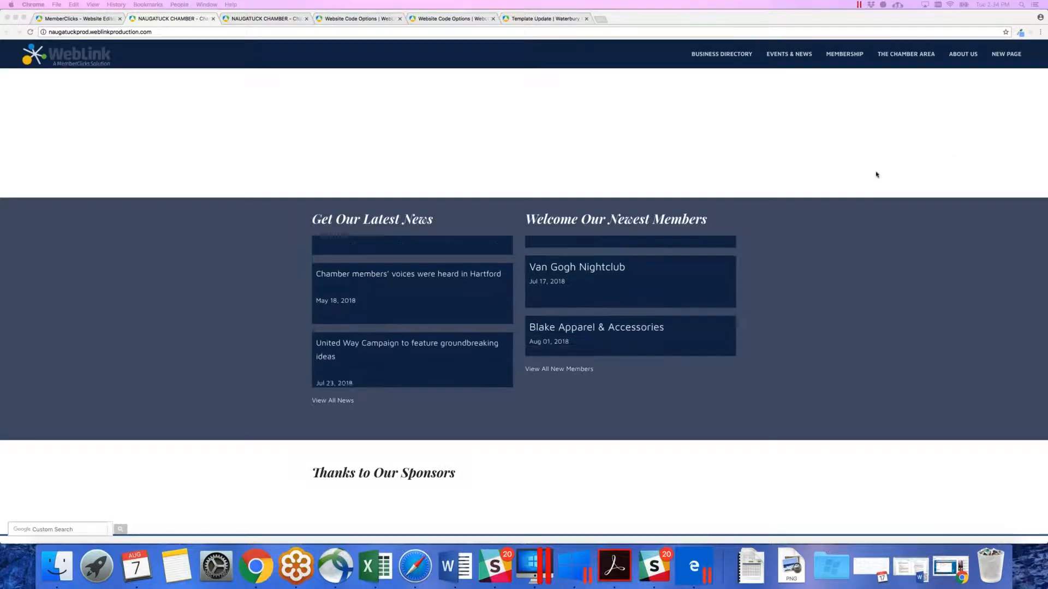
{"action": "scroll", "coordinate": [727, 211], "scroll_direction": "up", "scroll_amount": 1}
{"action": "scroll", "coordinate": [727, 211], "scroll_direction": "up", "scroll_amount": 15}
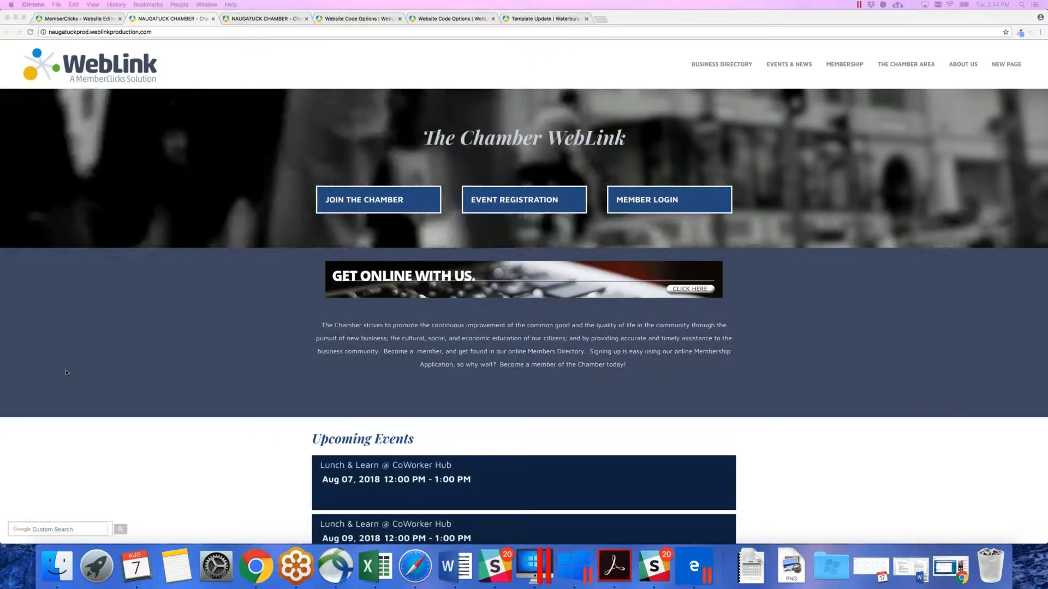
{"action": "scroll", "coordinate": [163, 365], "scroll_direction": "up", "scroll_amount": 1}
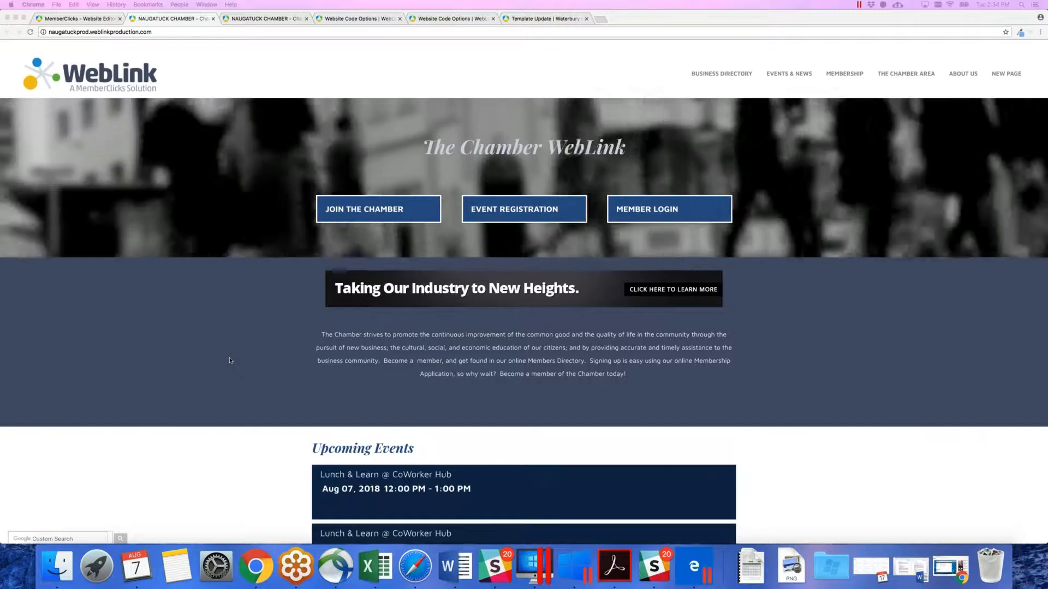
{"action": "scroll", "coordinate": [233, 376], "scroll_direction": "down", "scroll_amount": 1}
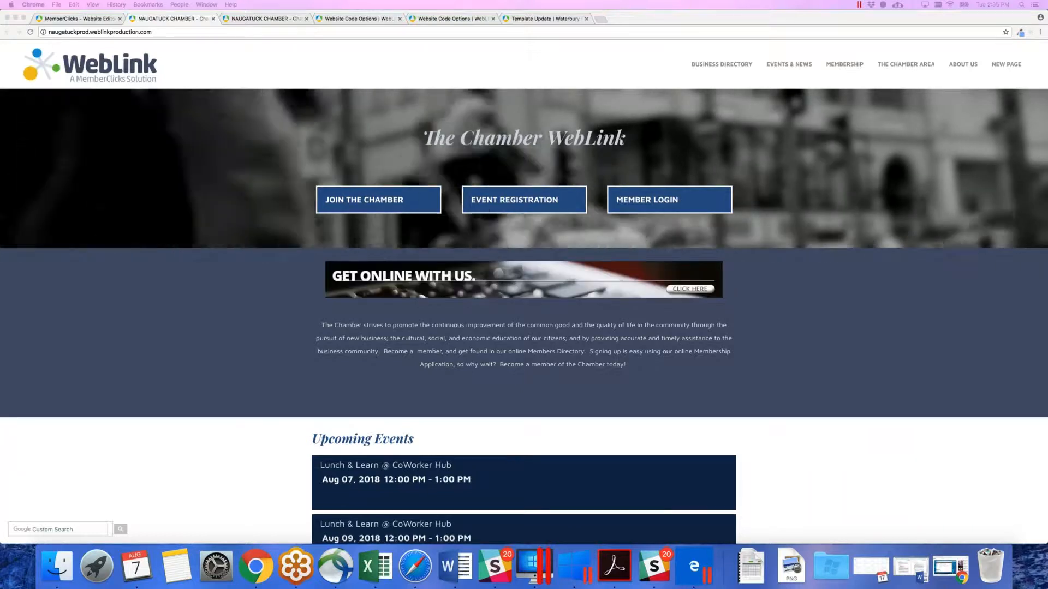
{"action": "left_click", "coordinate": [415, 566]}
{"action": "left_click_drag", "start_coordinate": [486, 20], "coordinate": [486, 0]}
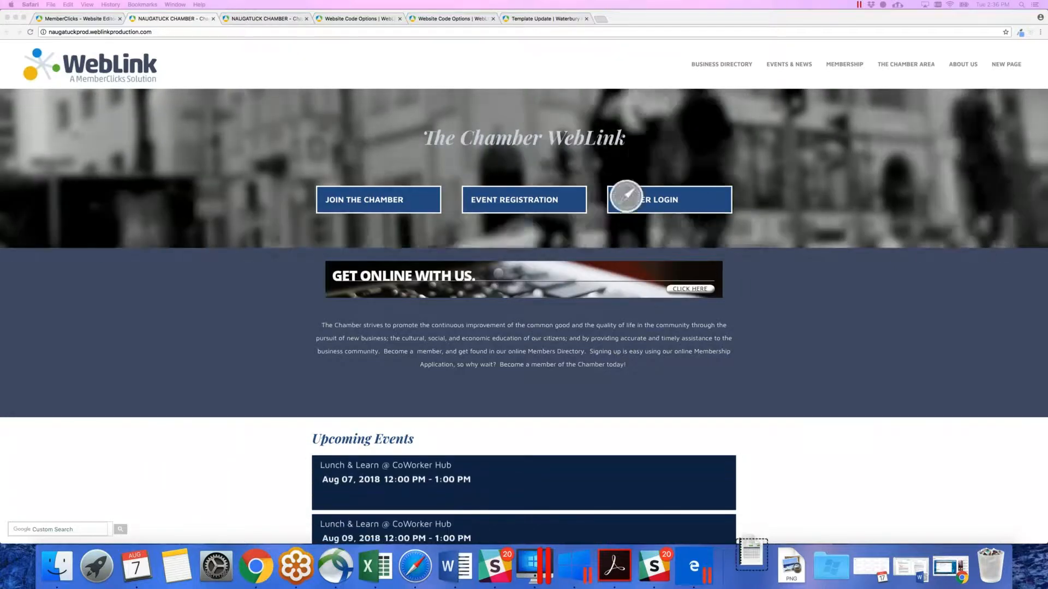
{"action": "left_click", "coordinate": [754, 565]}
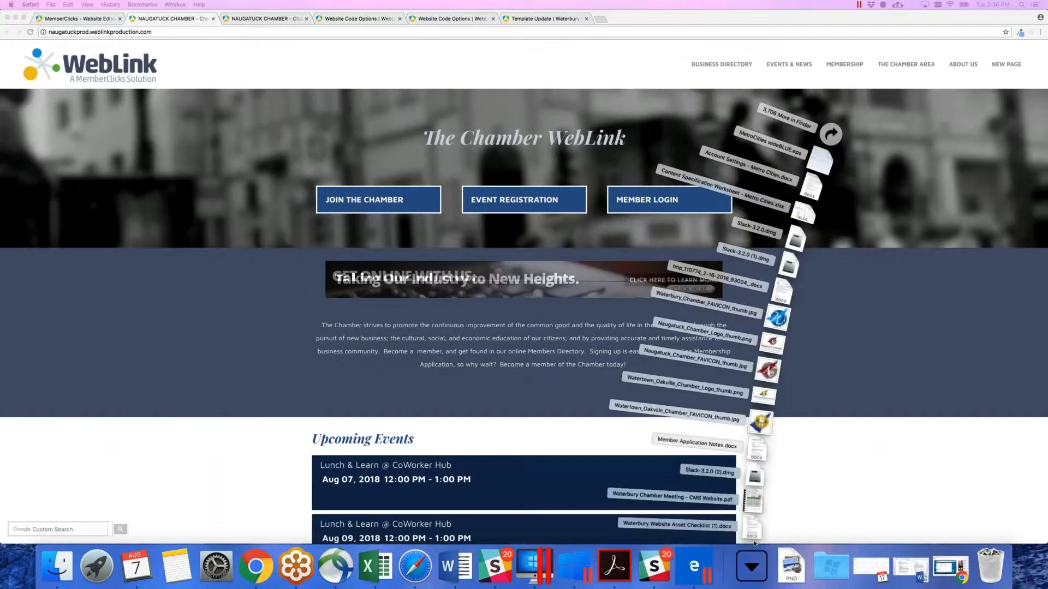
{"action": "left_click", "coordinate": [754, 566]}
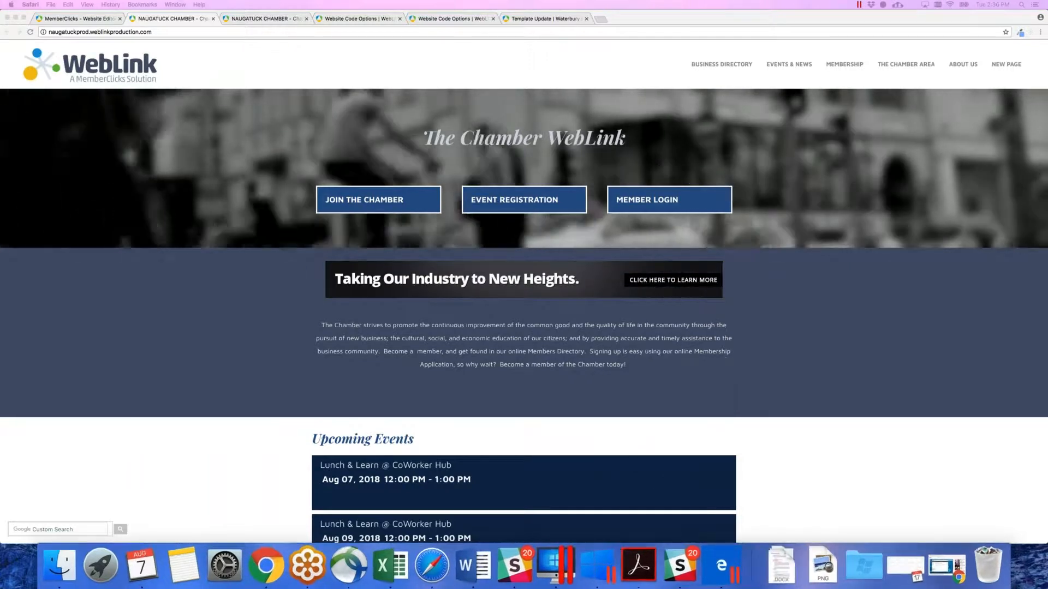